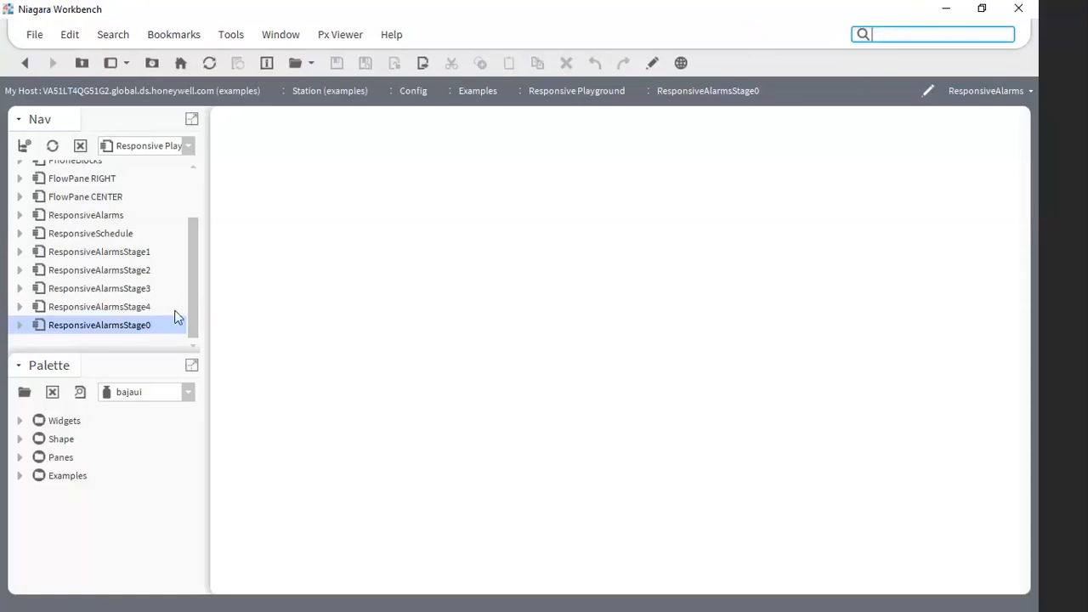
- Open the ResponsiveAlarmsStage0 view for editing and expand its widget tree through the ScrollPane and FlowPane to select the ResponsivePane
left_click(653, 64)
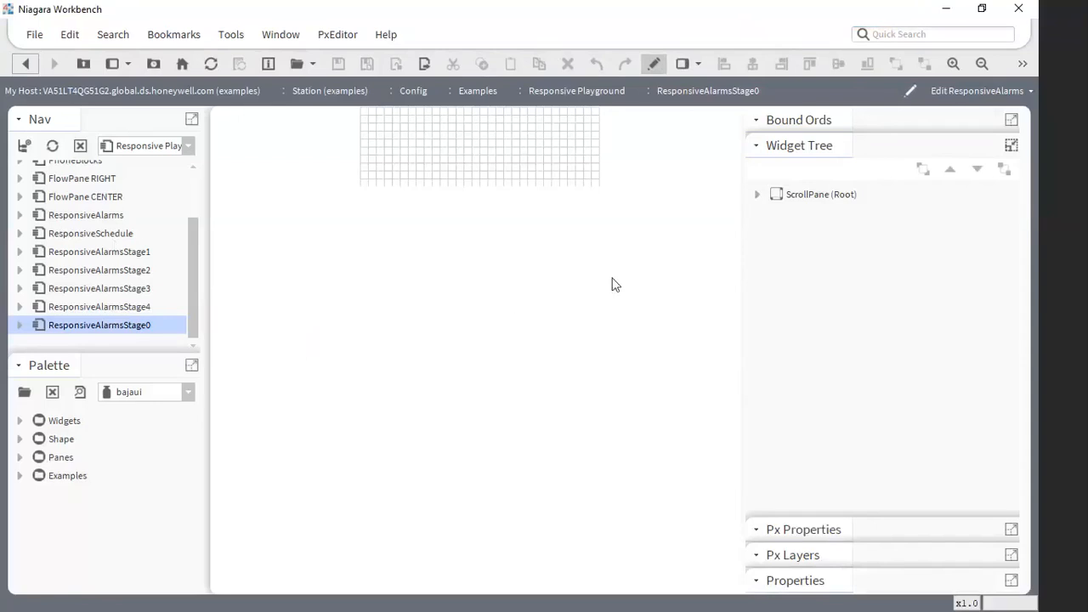
left_click(757, 195)
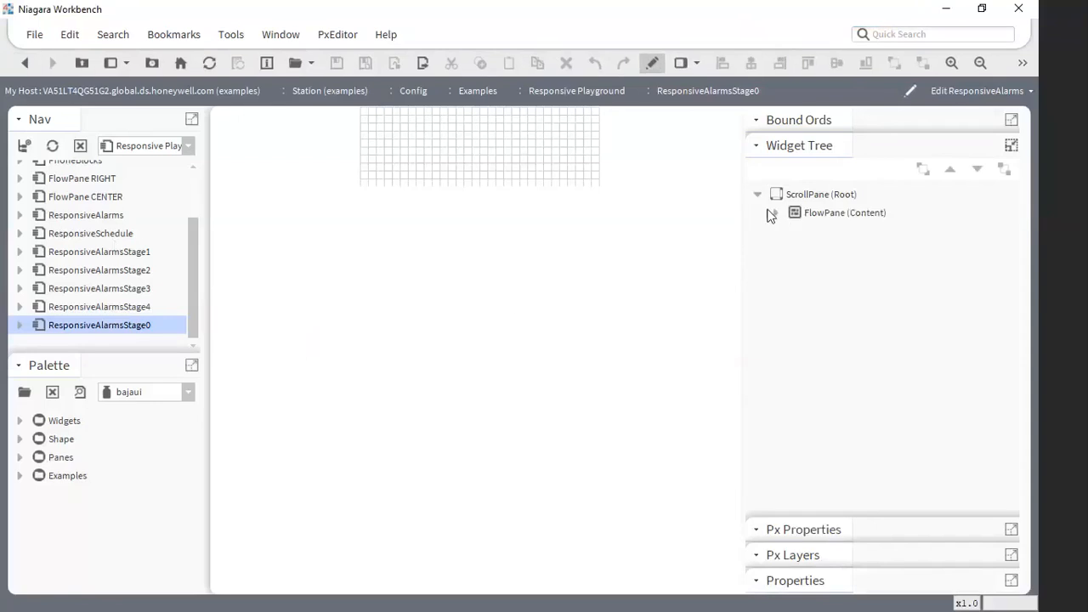
left_click(775, 212)
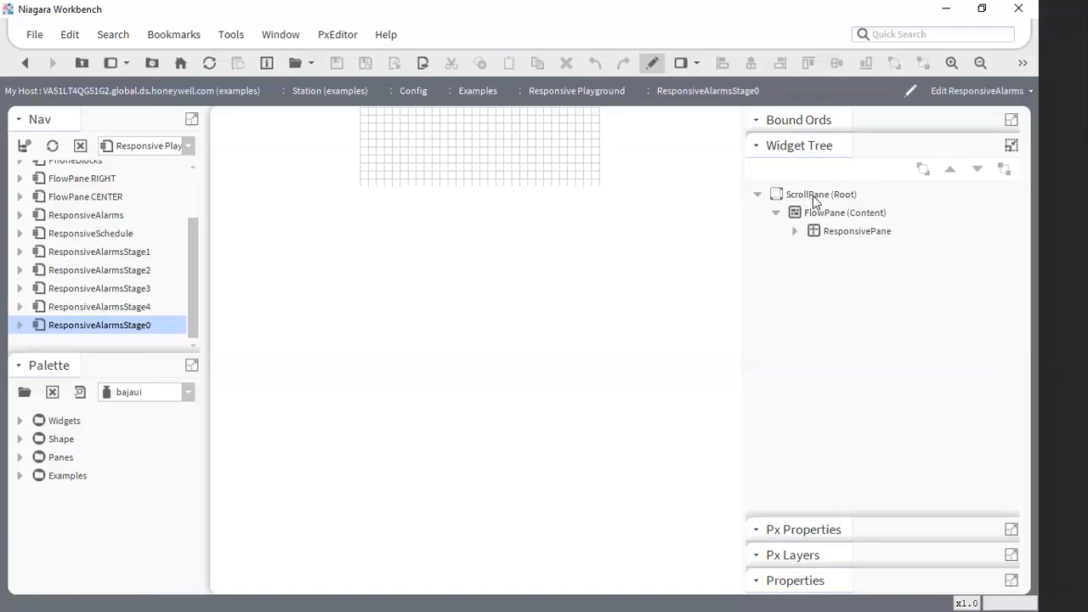
left_click(830, 213)
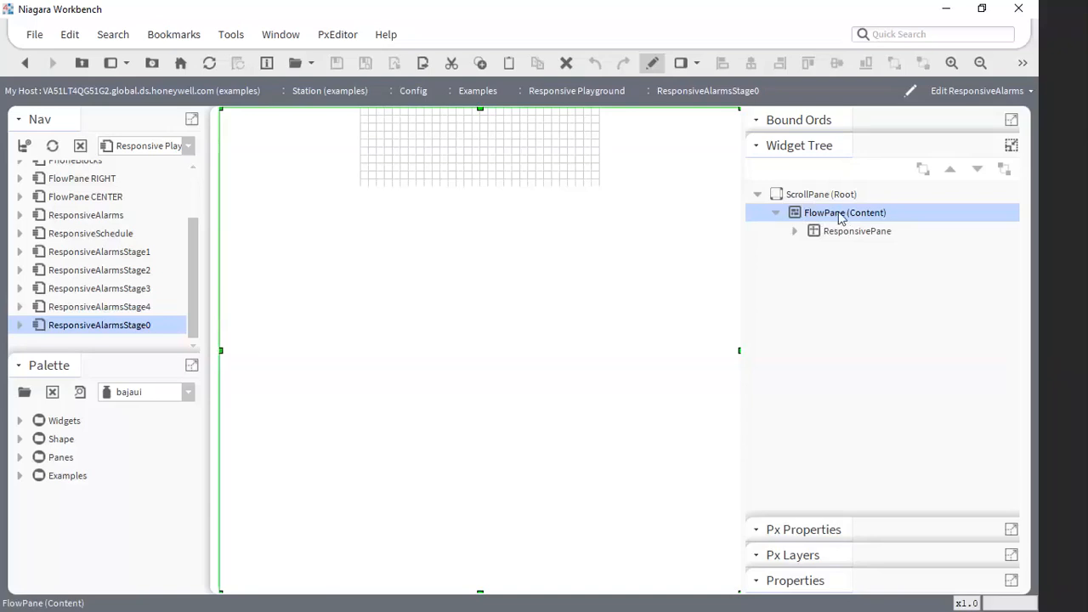
left_click(854, 238)
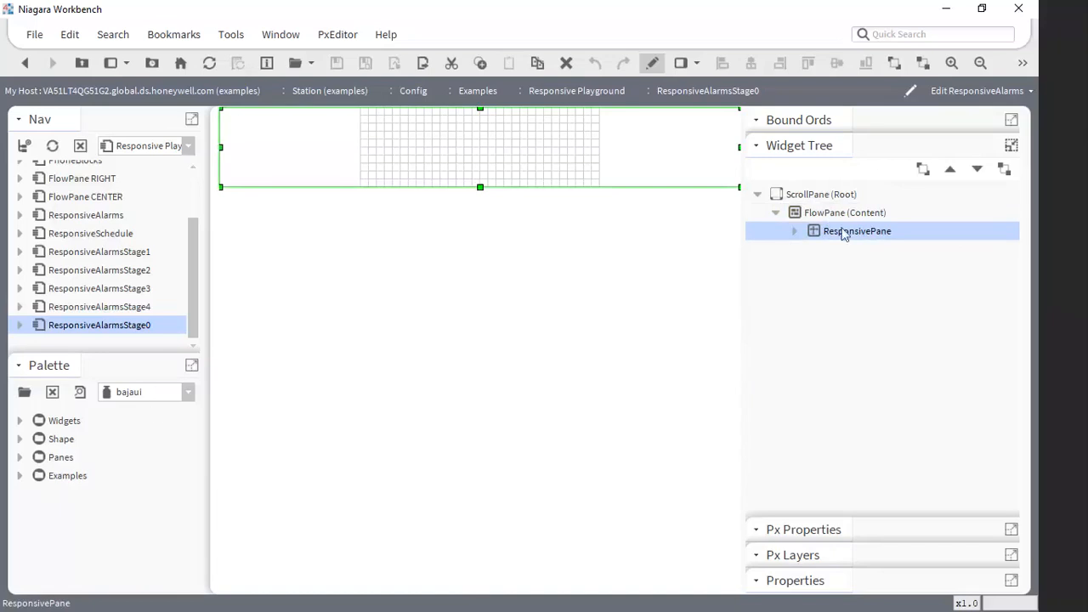
- Browse the Examples and Panes folders of the bajaui palette and select the ResponsivePane entry
left_click(21, 477)
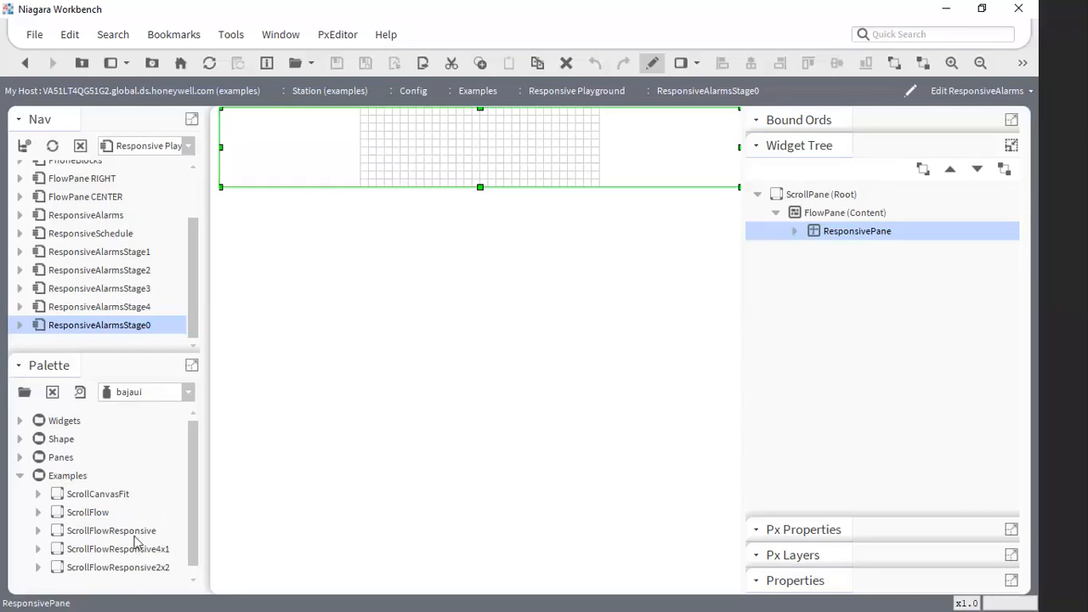
left_click(20, 476)
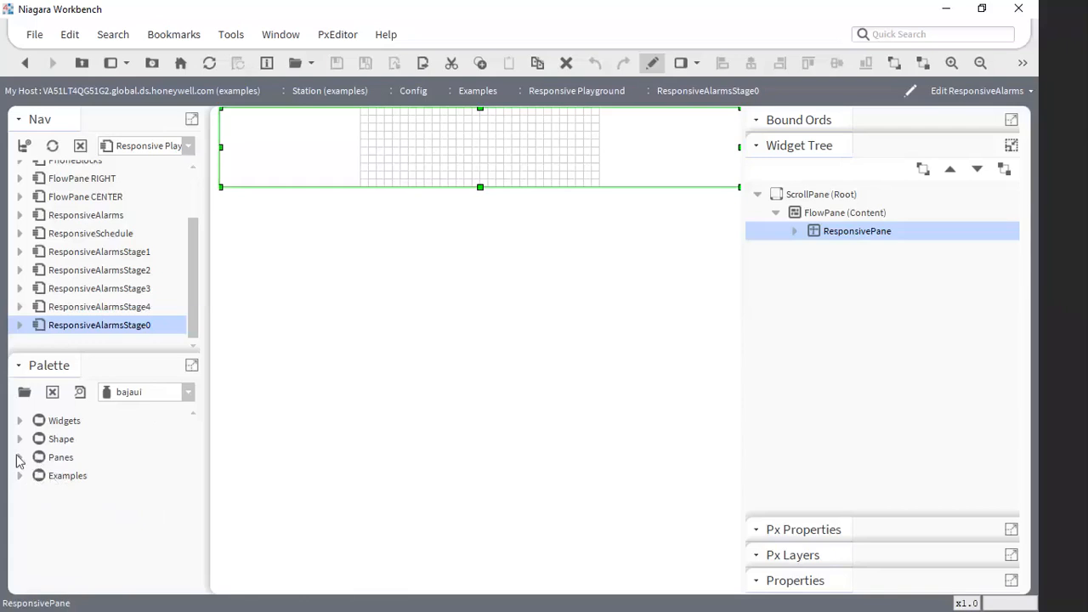
left_click(20, 458)
left_click_drag(194, 486, 192, 528)
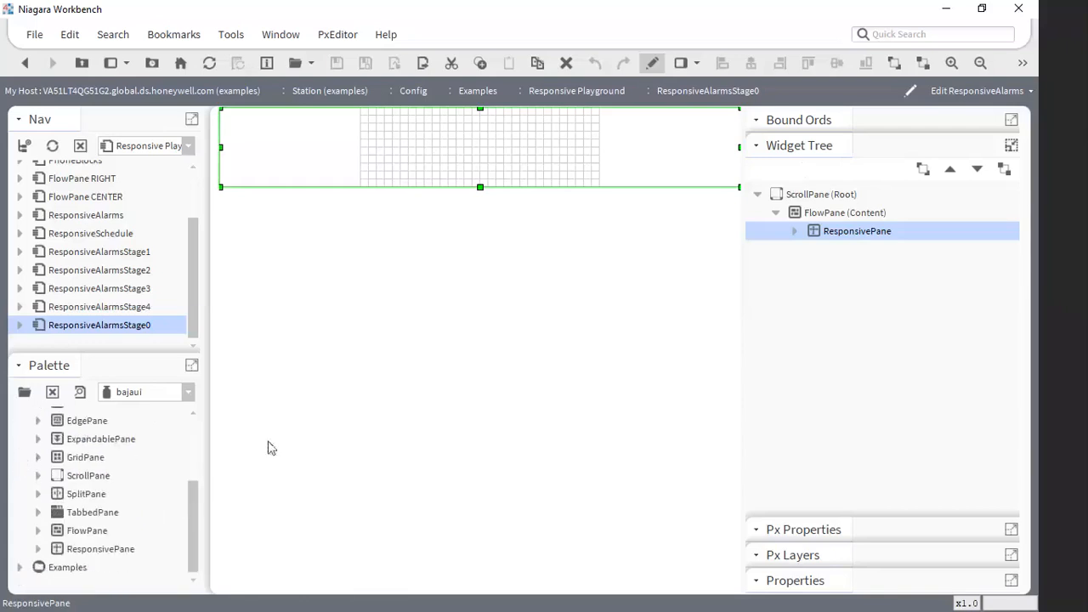
left_click(85, 551)
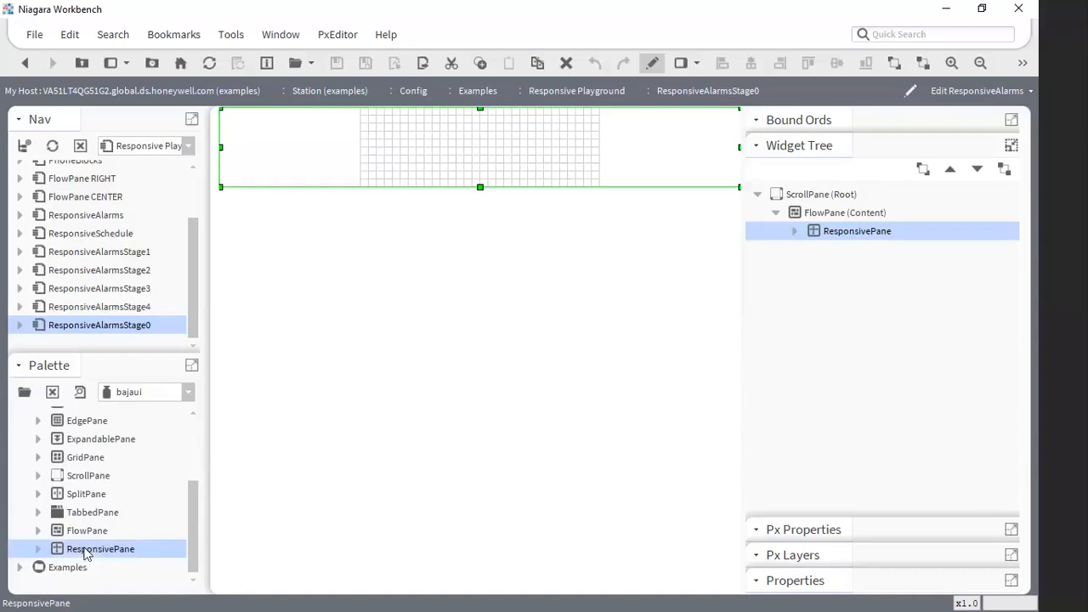
- Expand the ResponsivePane in the widget tree and inspect its CanvasPane's viewSize width and height without changing them
left_click(796, 234)
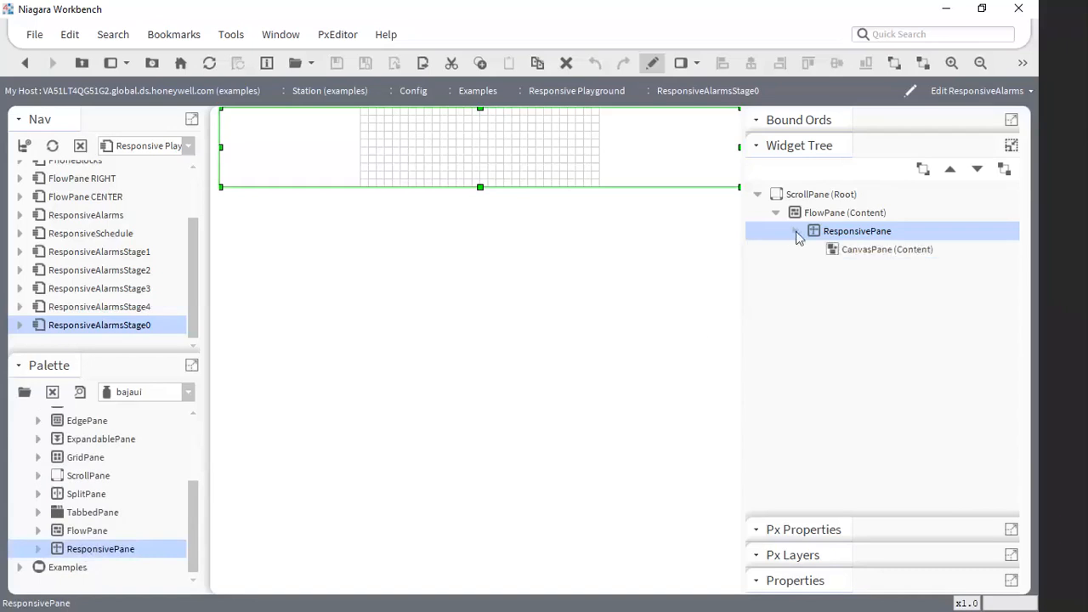
double_click(863, 251)
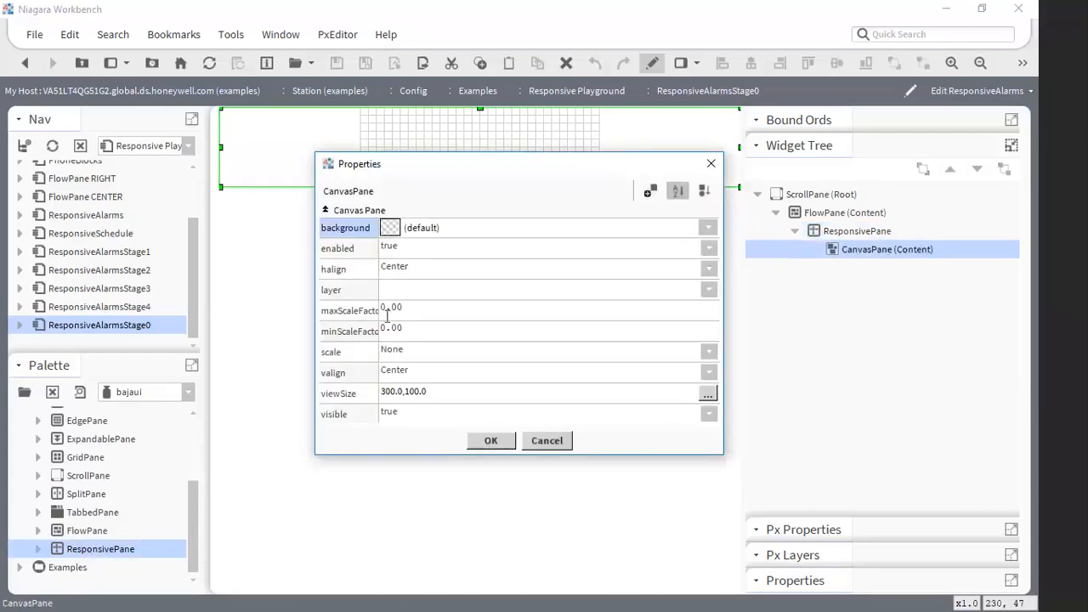
double_click(435, 399)
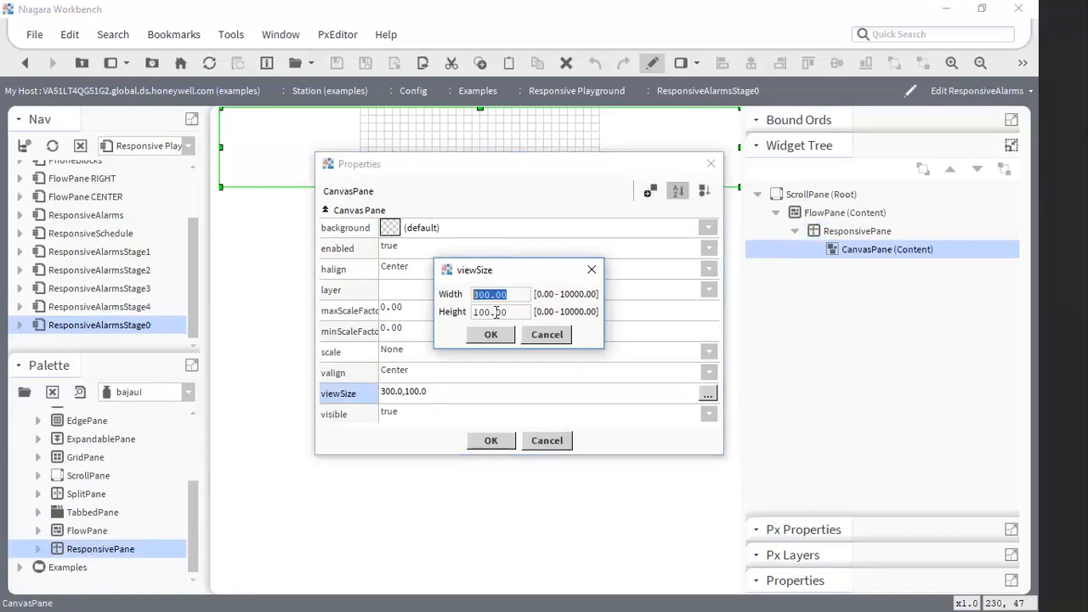
left_click(549, 335)
left_click(548, 441)
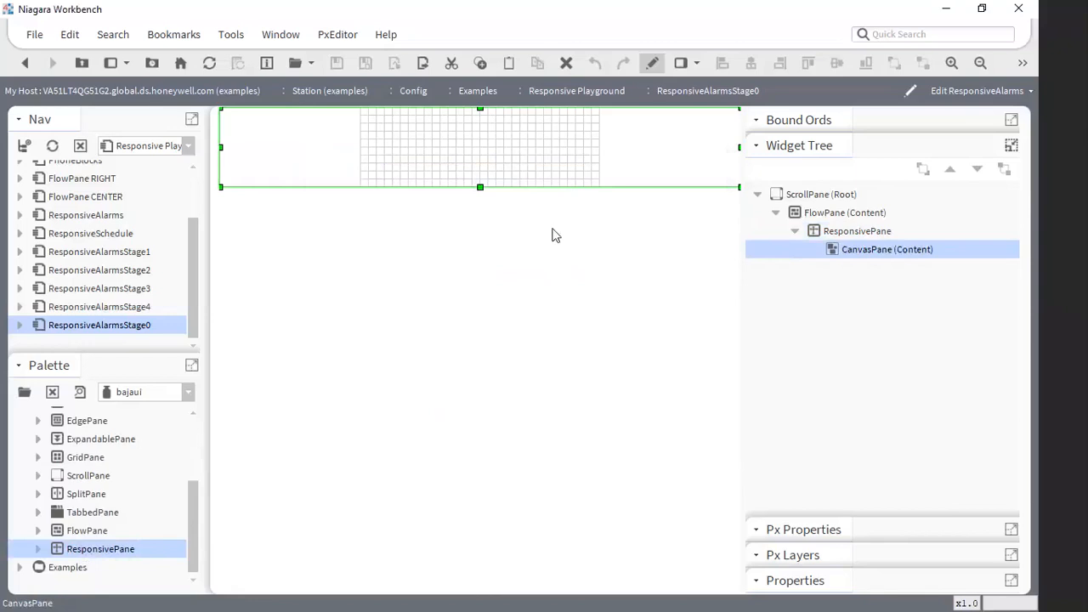
- Reopen the CanvasPane's properties from the gridded canvas area and check the viewSize dimensions again, leaving without changes
double_click(510, 156)
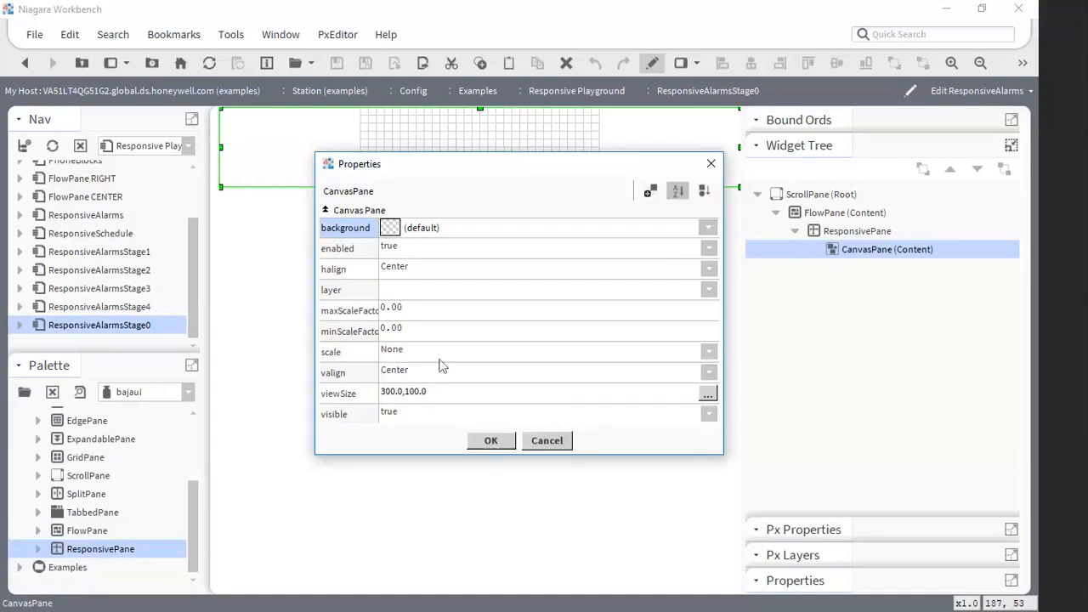
double_click(389, 395)
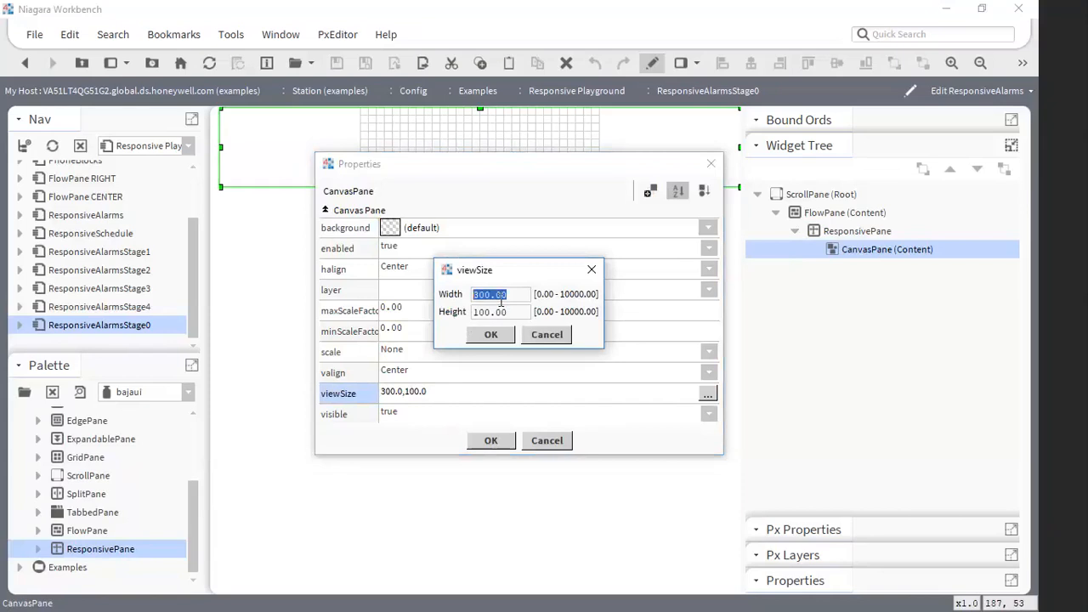
left_click(548, 335)
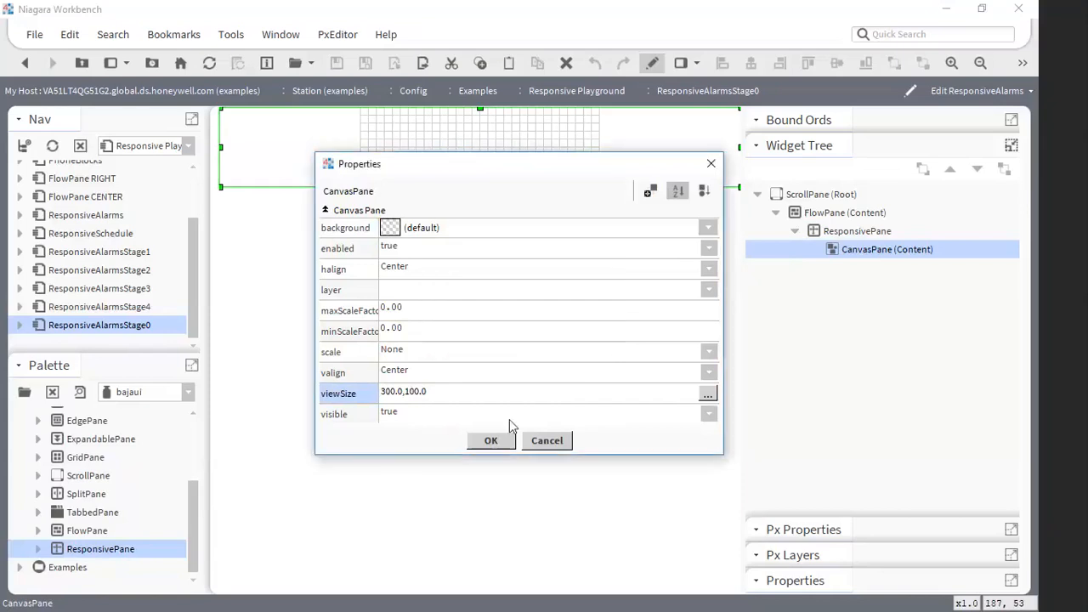
left_click(547, 440)
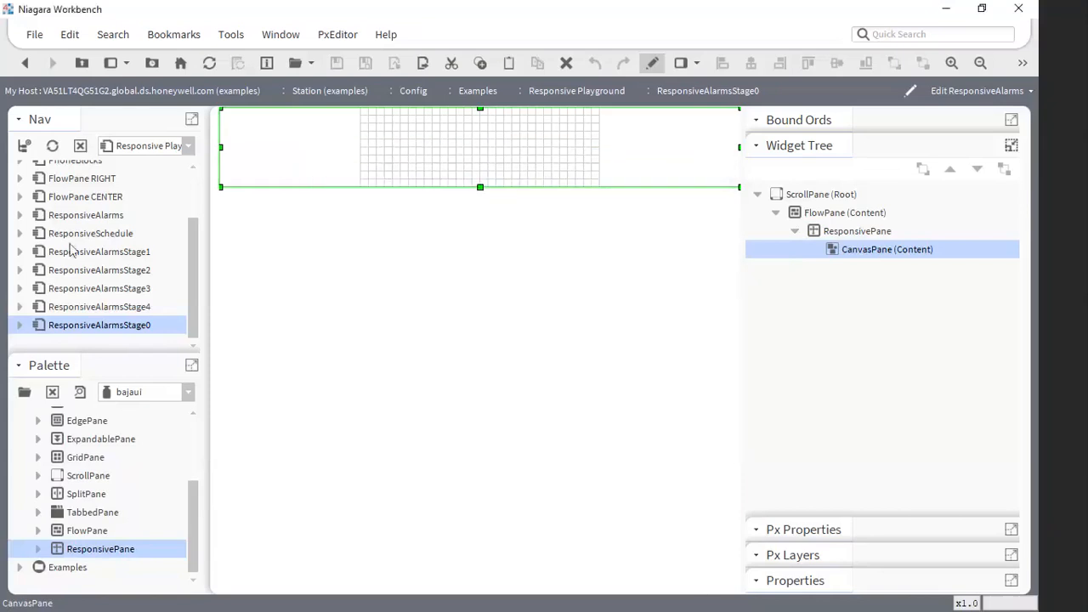
- Open the FlowPane LEFT example for editing and select the ResponsivePane that holds the third 200 x 200 canvas
left_click_drag(194, 297, 193, 221)
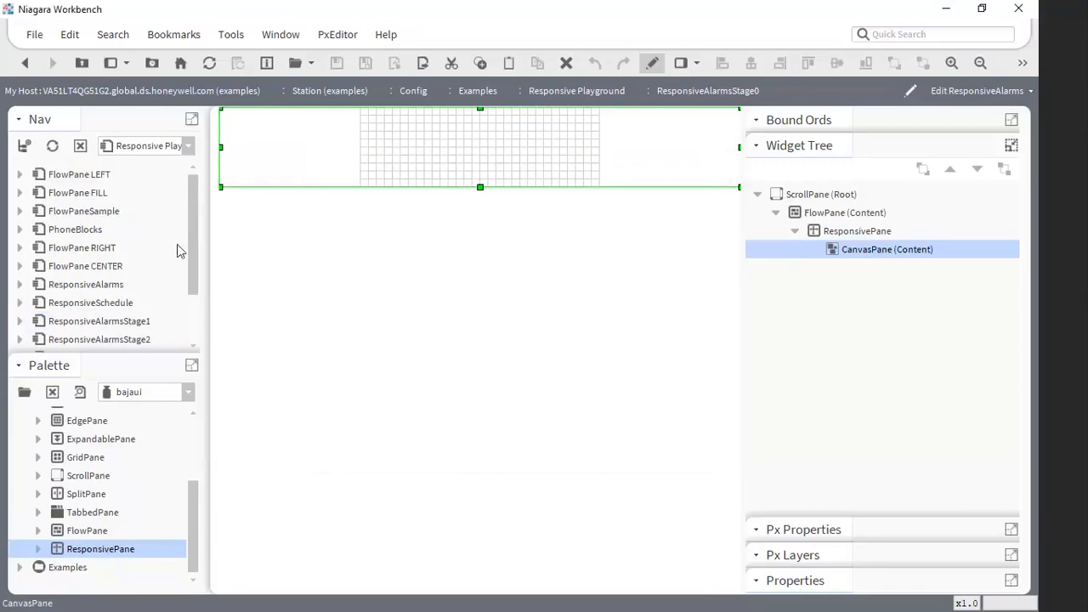
double_click(76, 177)
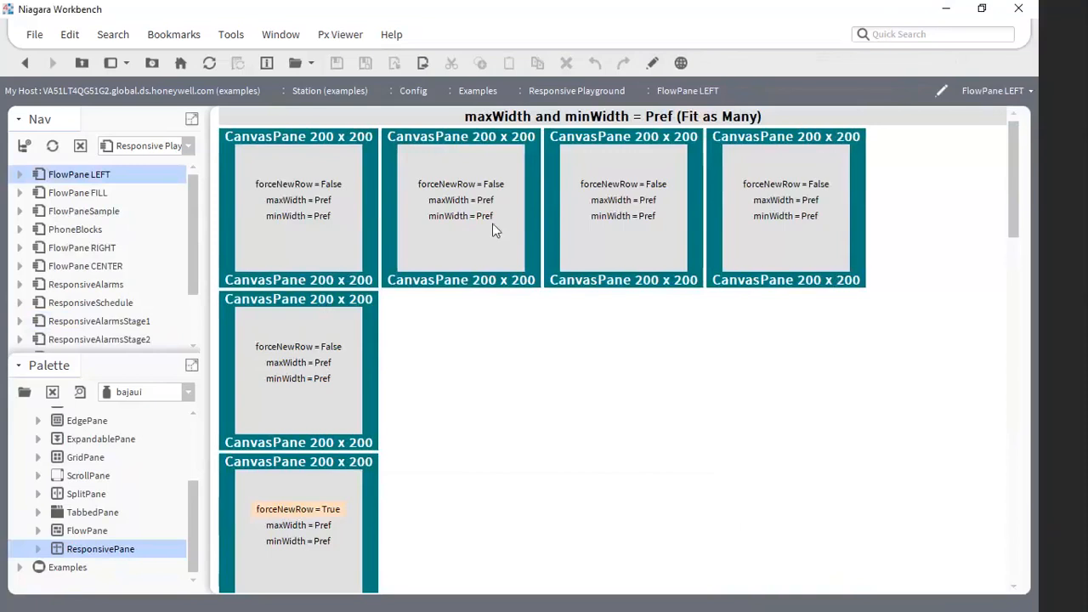
left_click(652, 62)
left_click(629, 249)
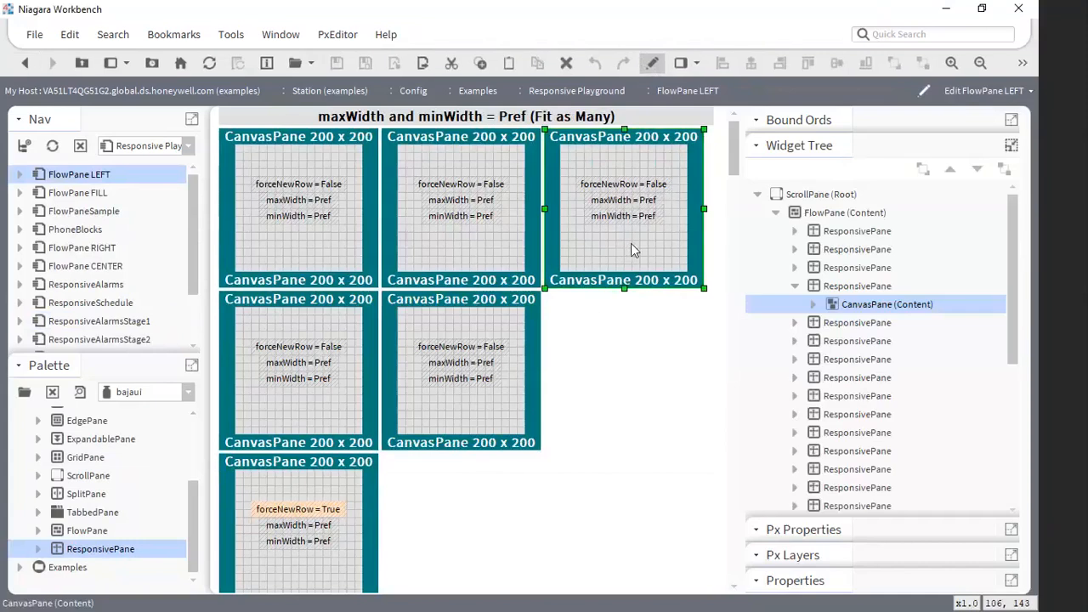
left_click(857, 287)
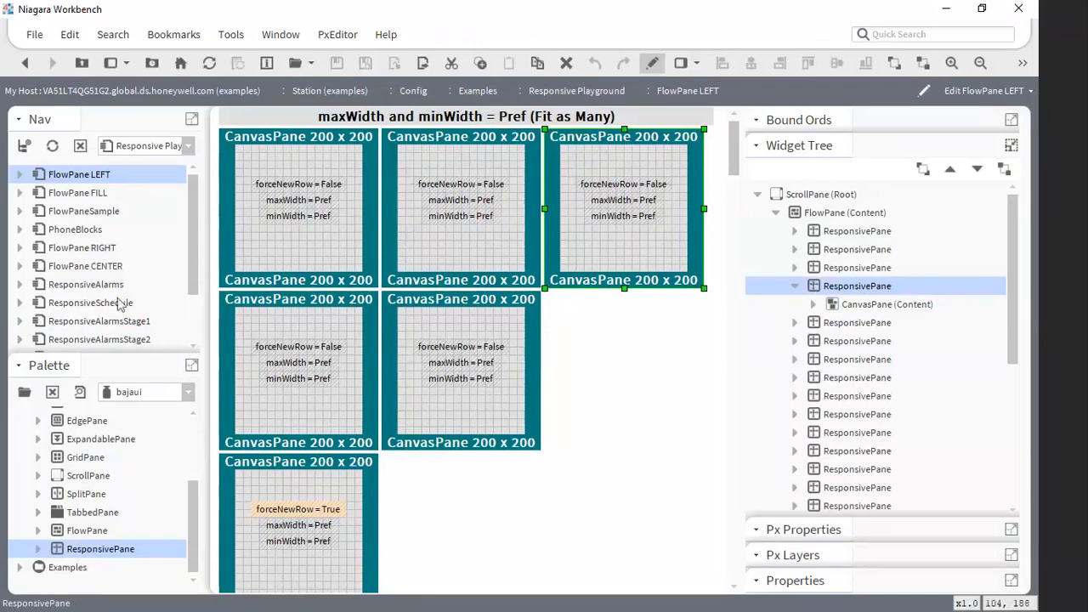
- Widen the navigation sidebar to see how the FlowPane LEFT blocks reflow, and open the FlowPaneSample view
left_click_drag(210, 357, 266, 330)
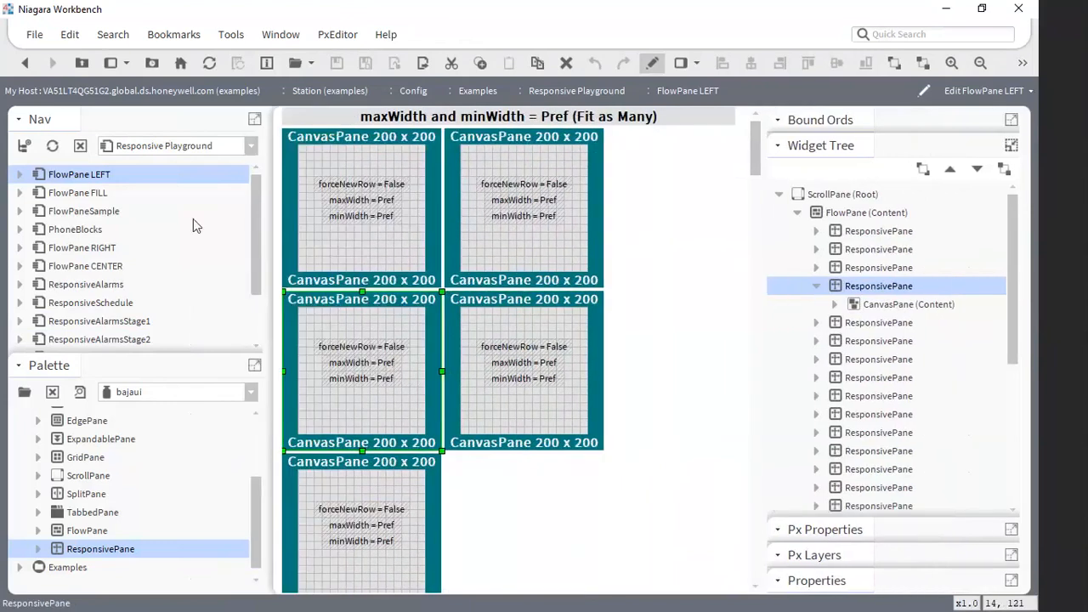
left_click(76, 213)
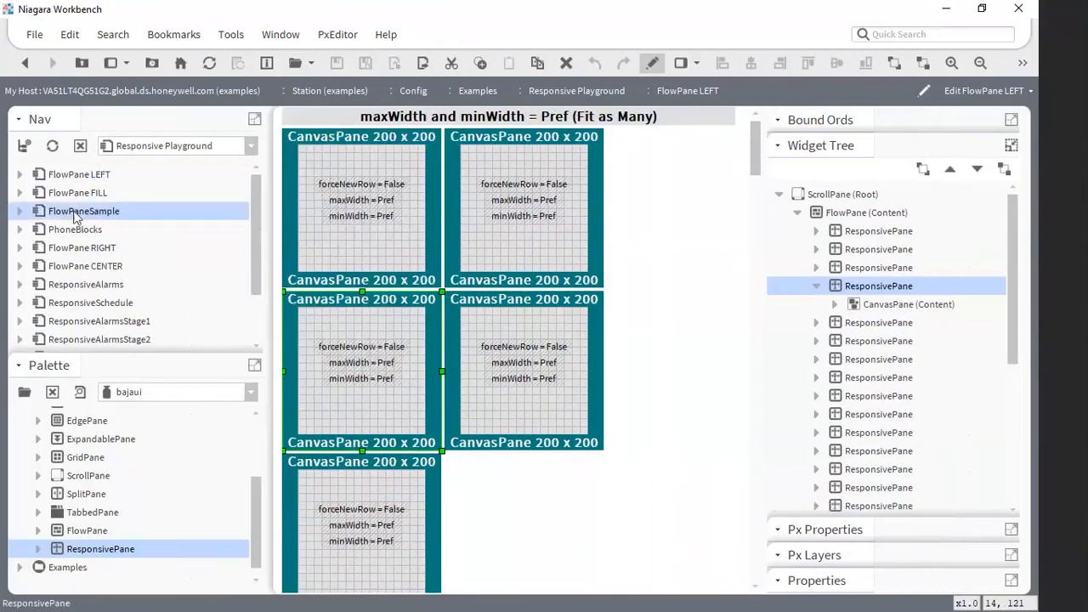
double_click(75, 211)
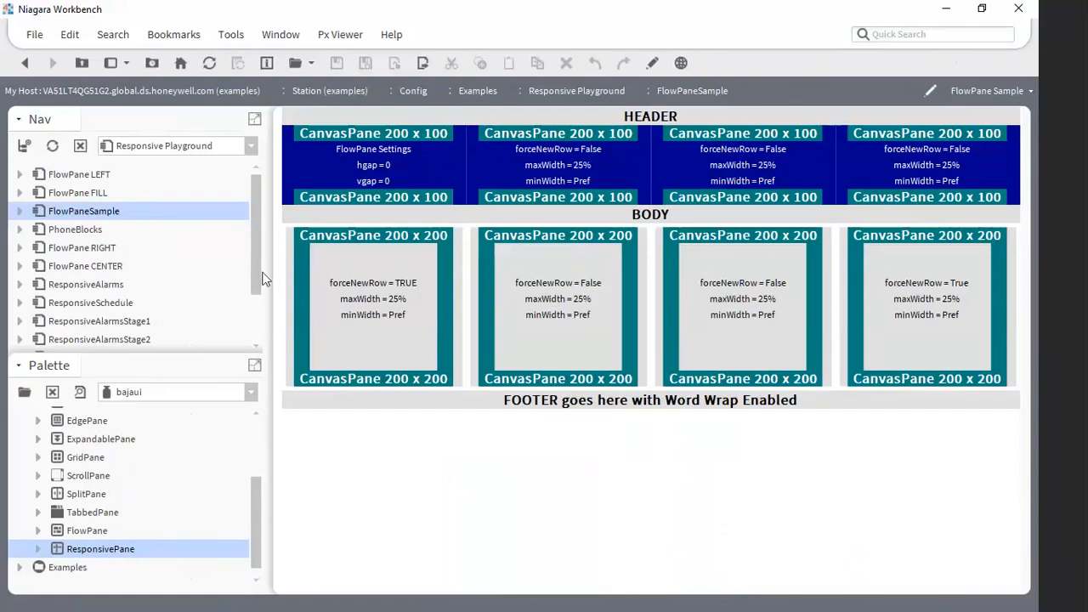
- Revisit the ResponsiveAlarmsStage0 view, and open ResponsiveAlarmsStage1 for editing
left_click_drag(259, 270, 253, 336)
double_click(140, 325)
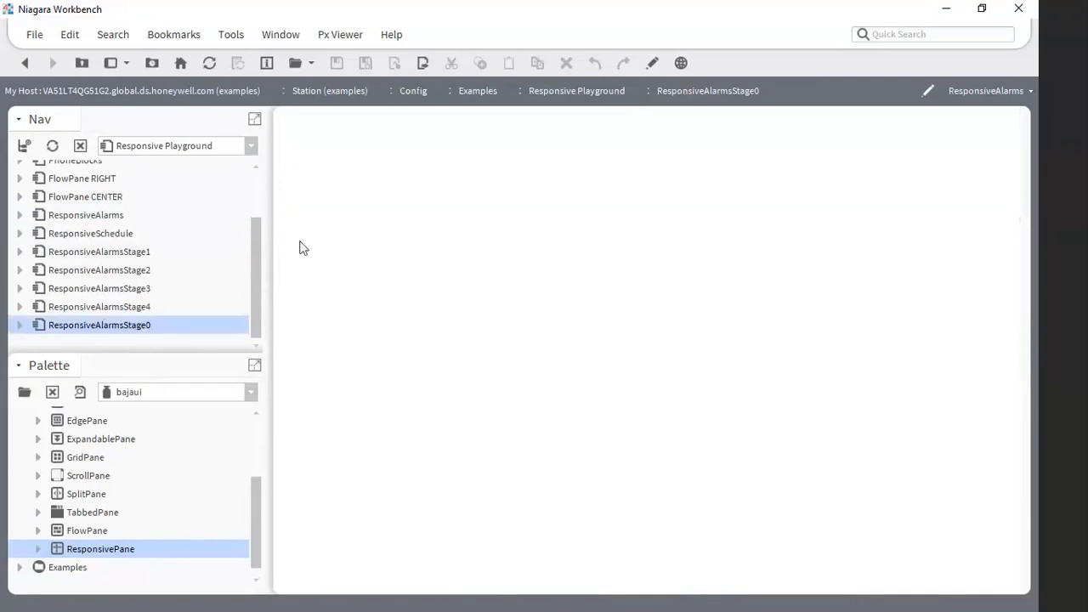
double_click(132, 251)
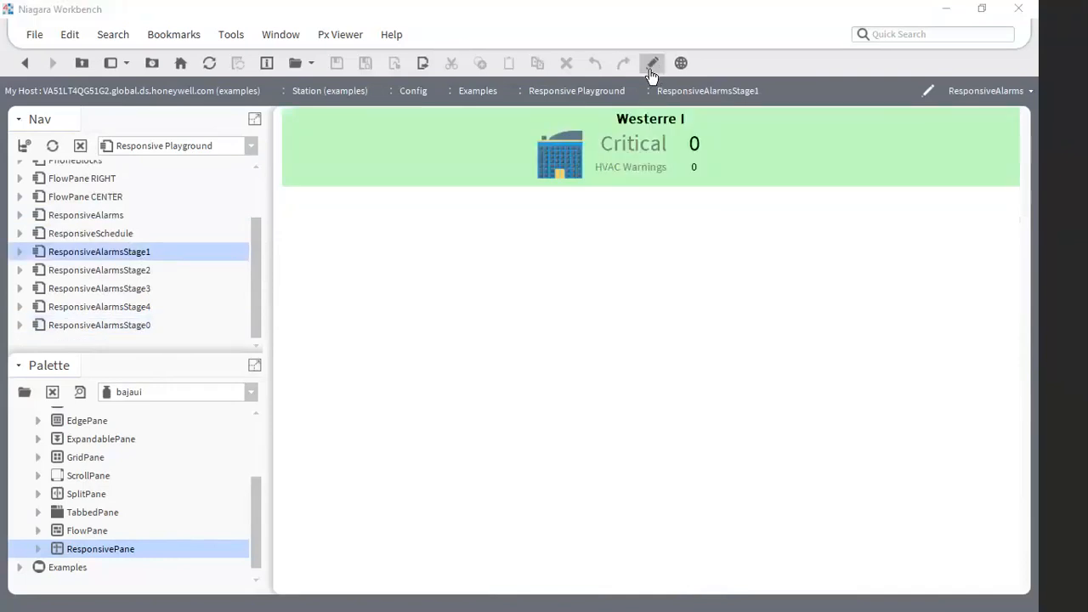
left_click(651, 64)
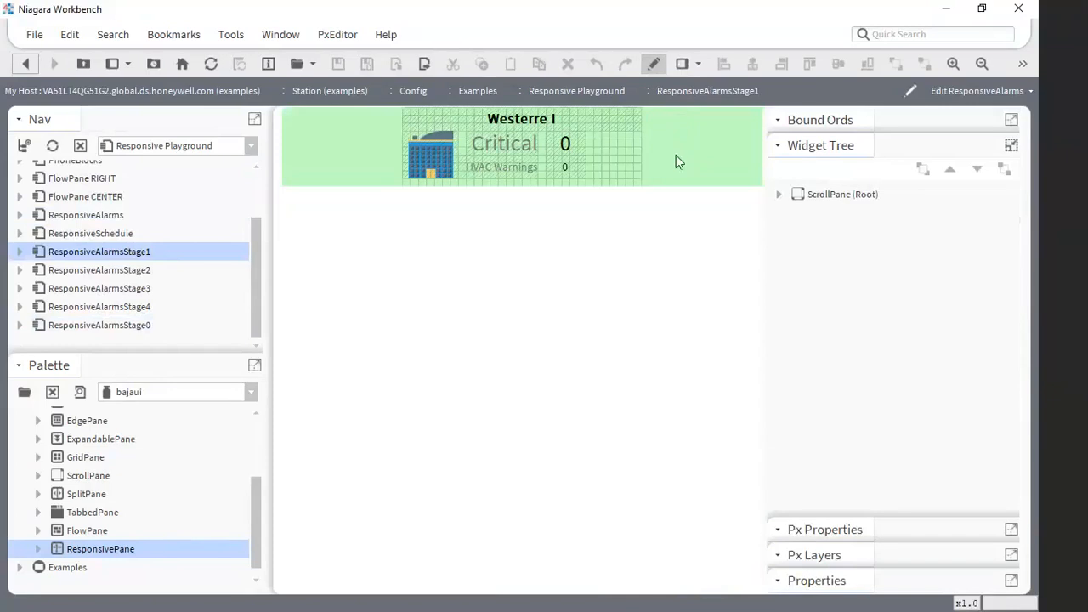
- Expand the Stage1 widget tree down to the CanvasPane, open its properties and check the viewSize without changing it
left_click(780, 194)
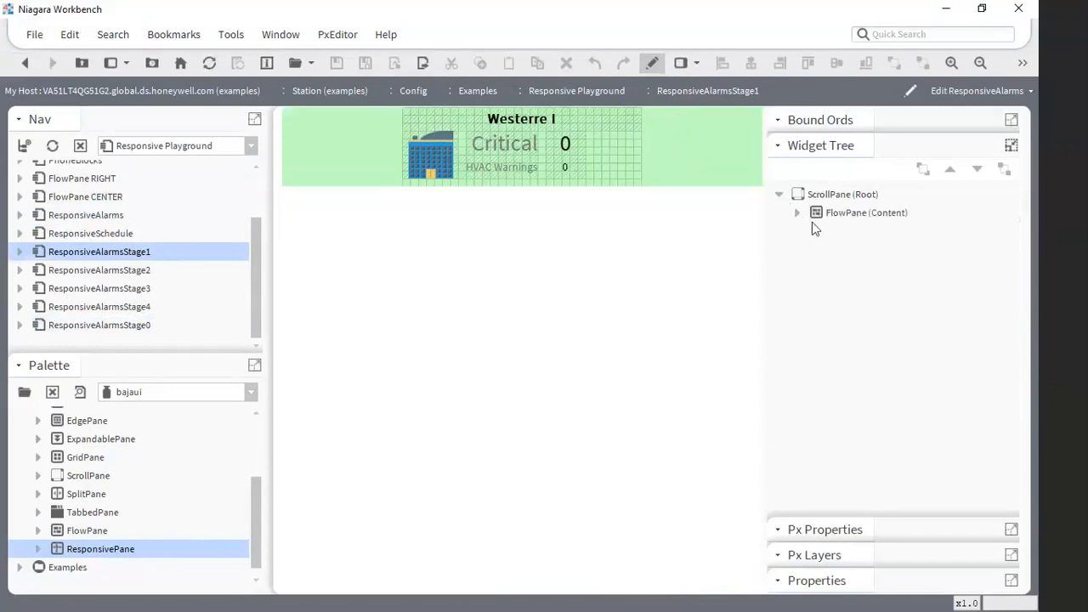
left_click(798, 213)
left_click(816, 231)
double_click(876, 251)
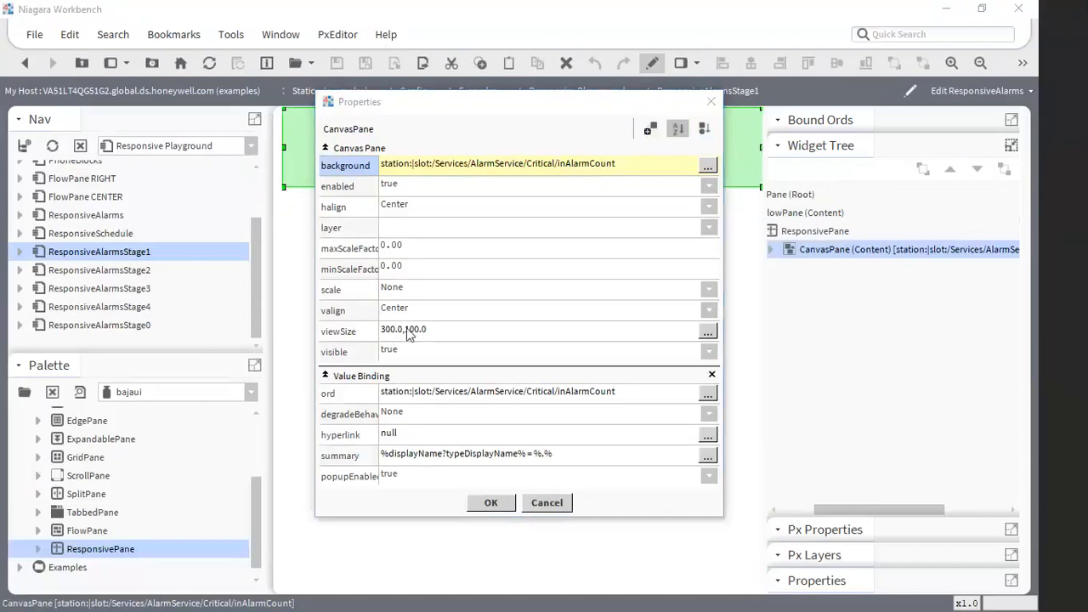
left_click(391, 337)
left_click(550, 337)
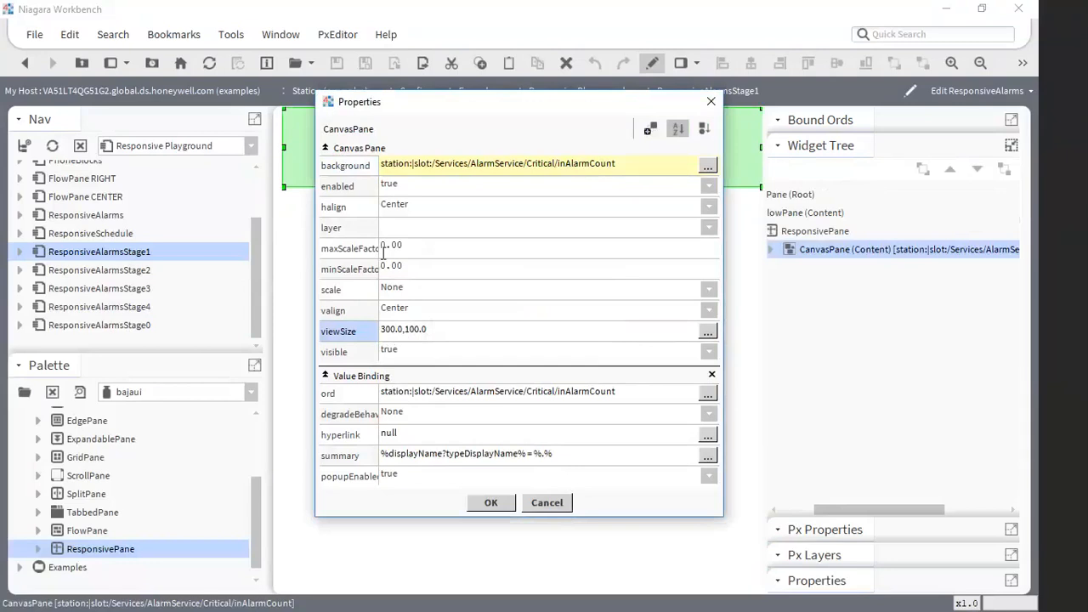
- Review the CanvasPane's maxScaleFactor, minScaleFactor and available scale options, and close its properties without changing anything
left_click_drag(383, 253, 423, 253)
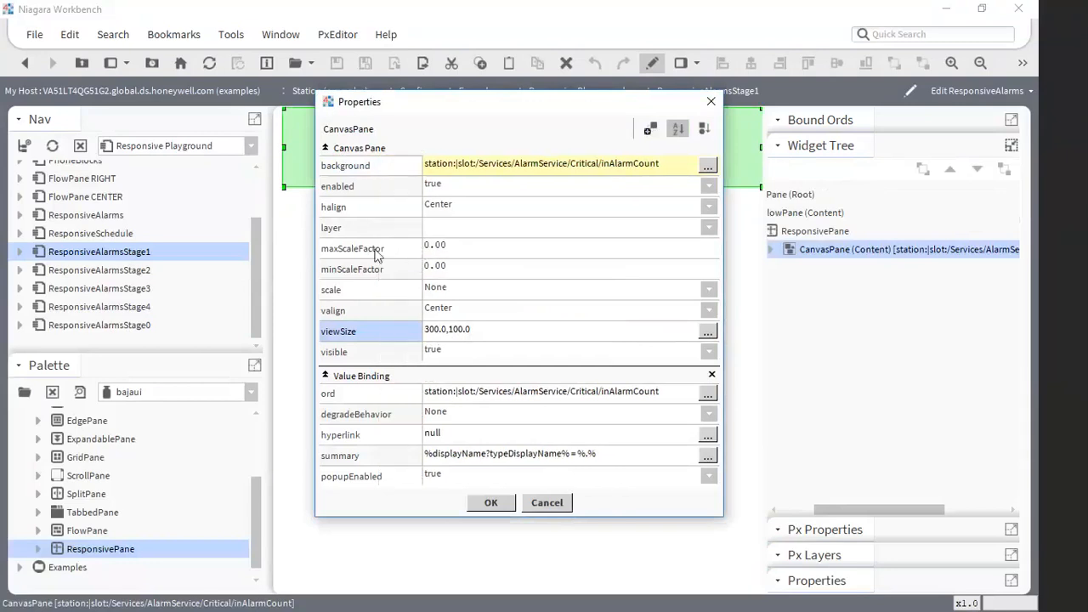
left_click(375, 251)
left_click(374, 269)
left_click(374, 243)
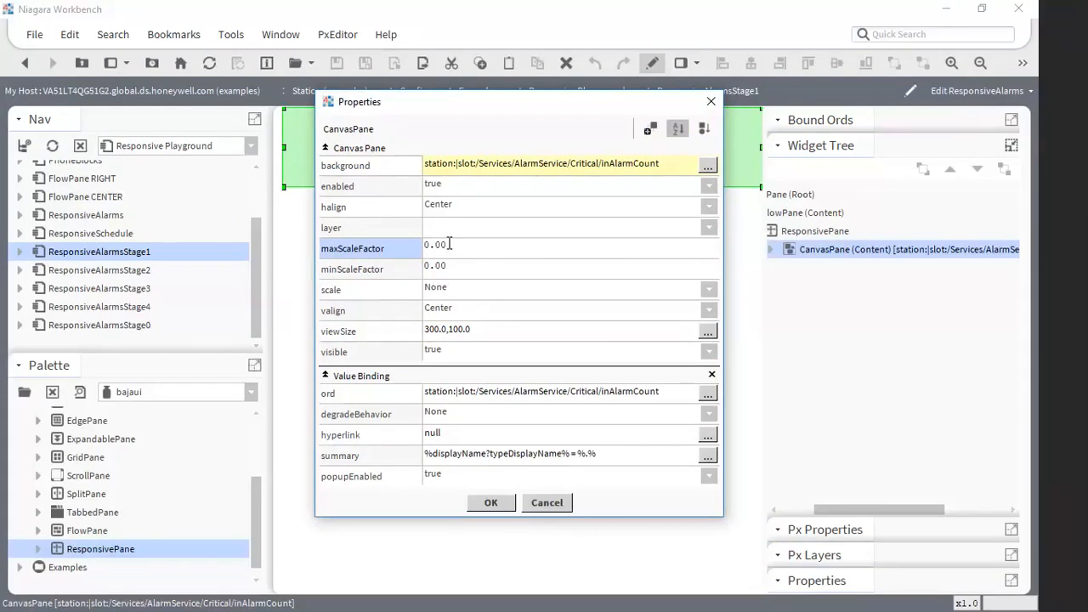
left_click(450, 290)
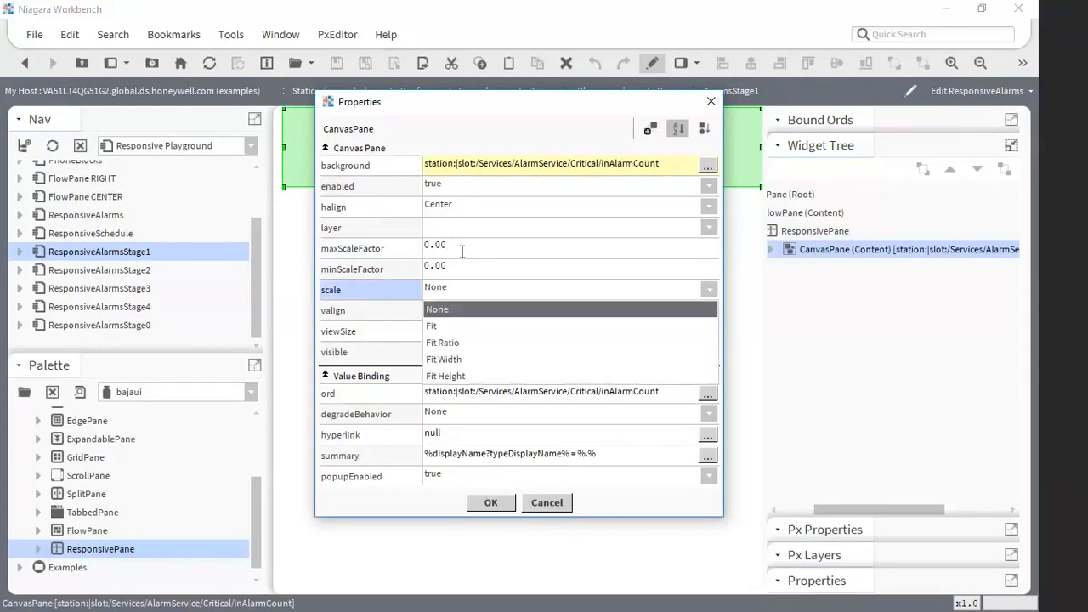
left_click(457, 249)
left_click(455, 248)
left_click(442, 266)
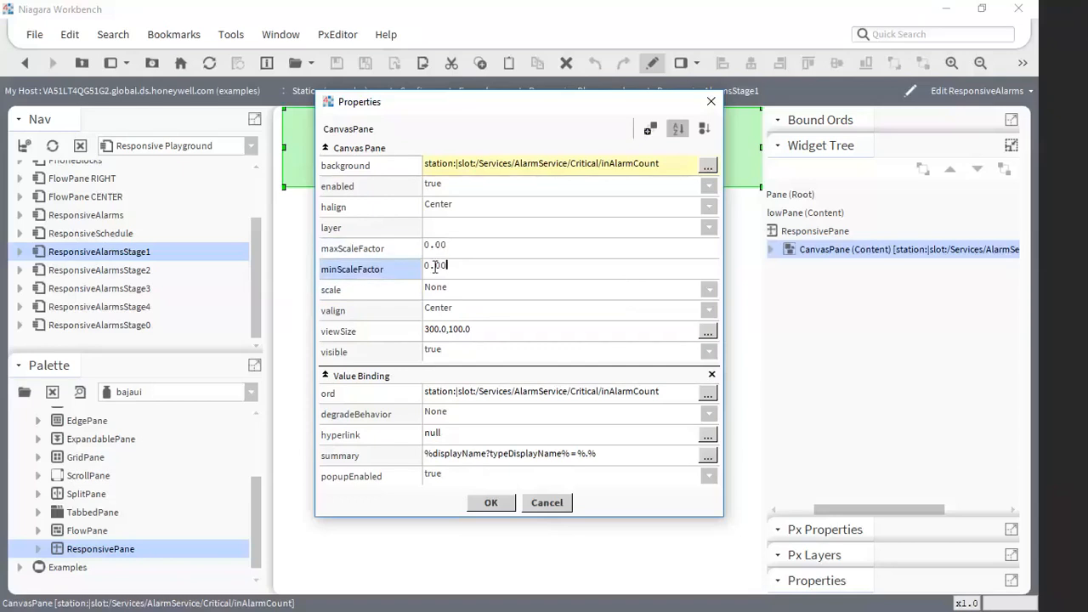
left_click_drag(442, 265, 418, 270)
left_click(436, 292)
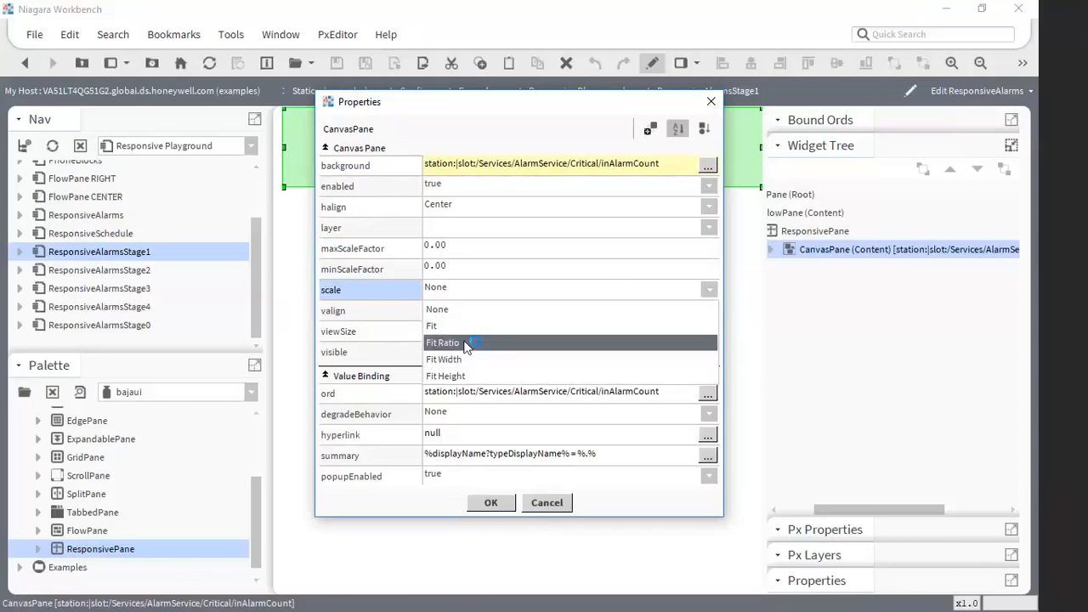
left_click(377, 275)
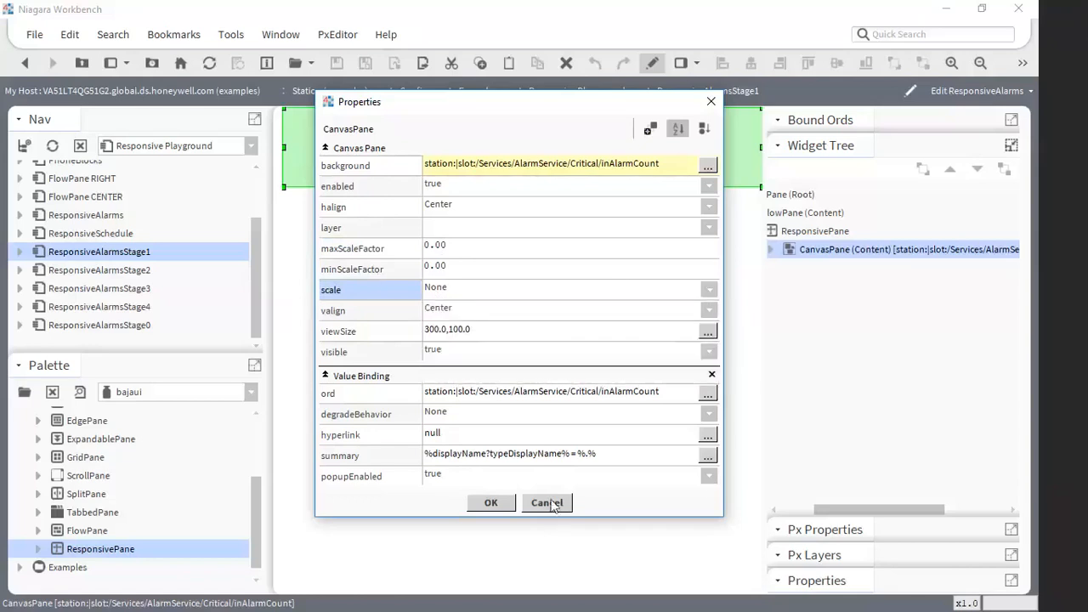
left_click(548, 504)
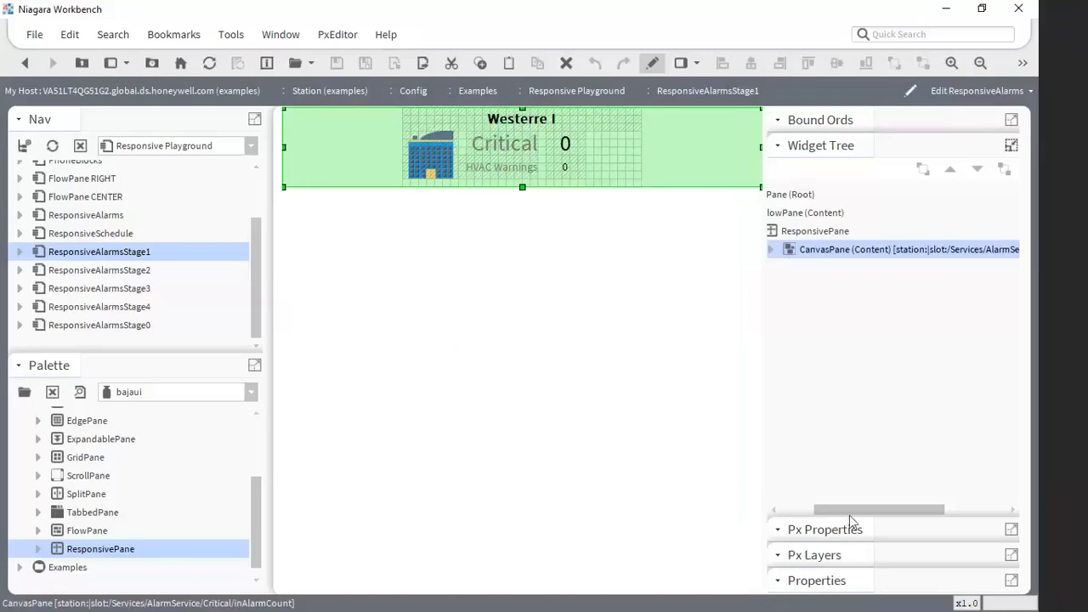
- Collapse the ResponsivePane in the widget tree and duplicate it twice within the FlowPane
left_click_drag(849, 510, 789, 511)
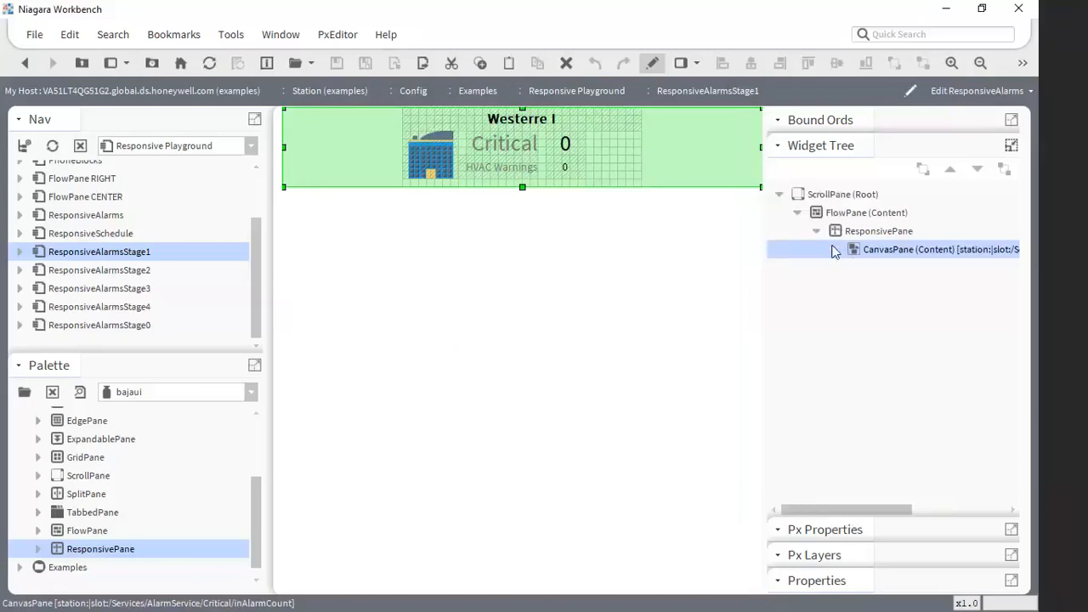
left_click(814, 232)
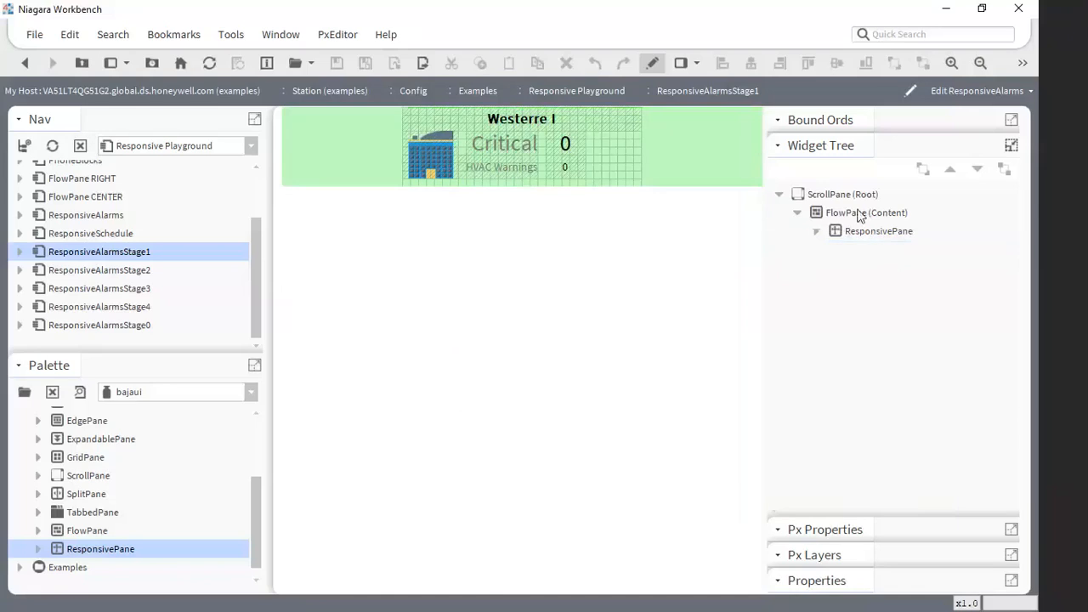
left_click(858, 237)
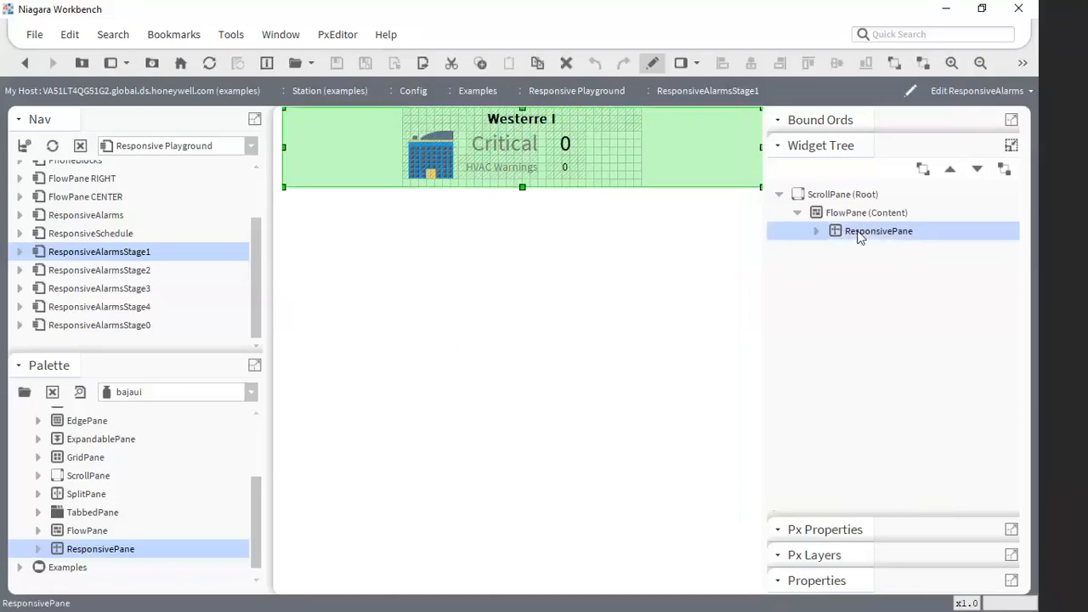
right_click(858, 236)
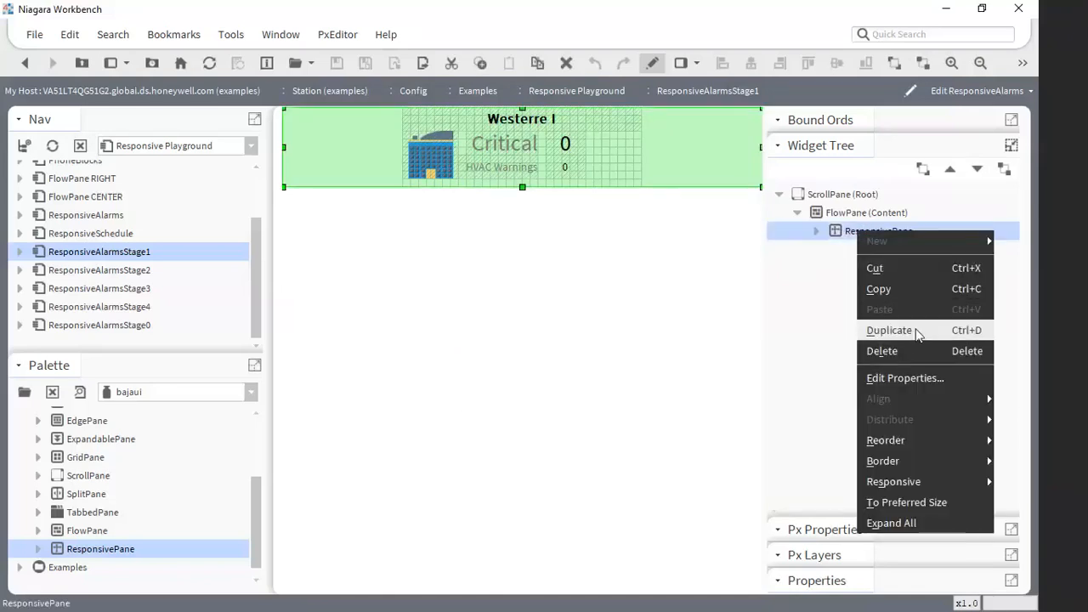
left_click(910, 331)
right_click(856, 255)
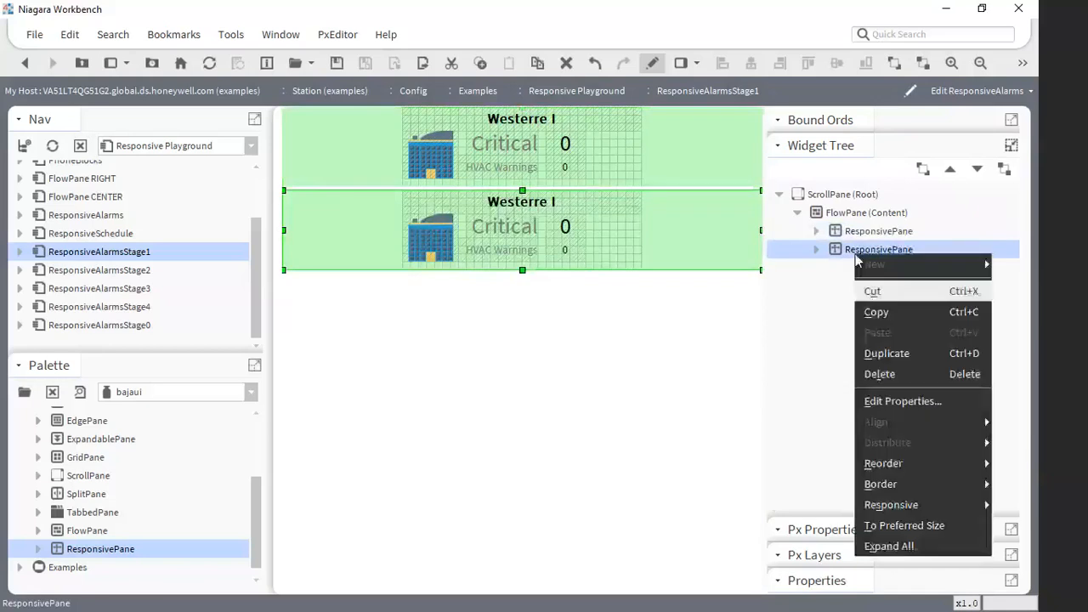
left_click(894, 353)
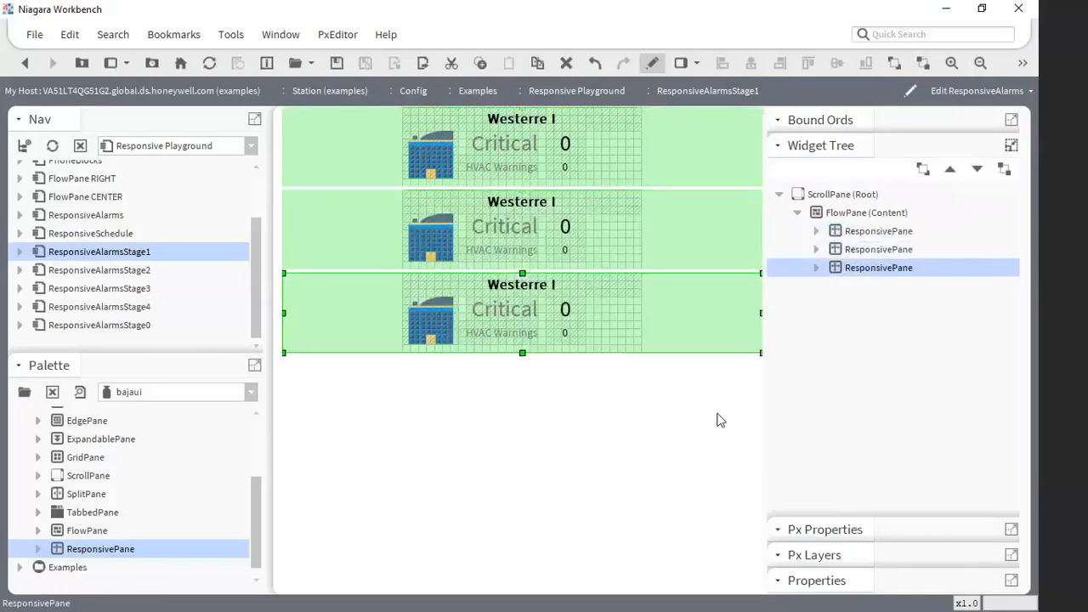
- Check the first ResponsivePane's properties without changing them, and select the CanvasPane of the first alarm block
left_click(867, 239)
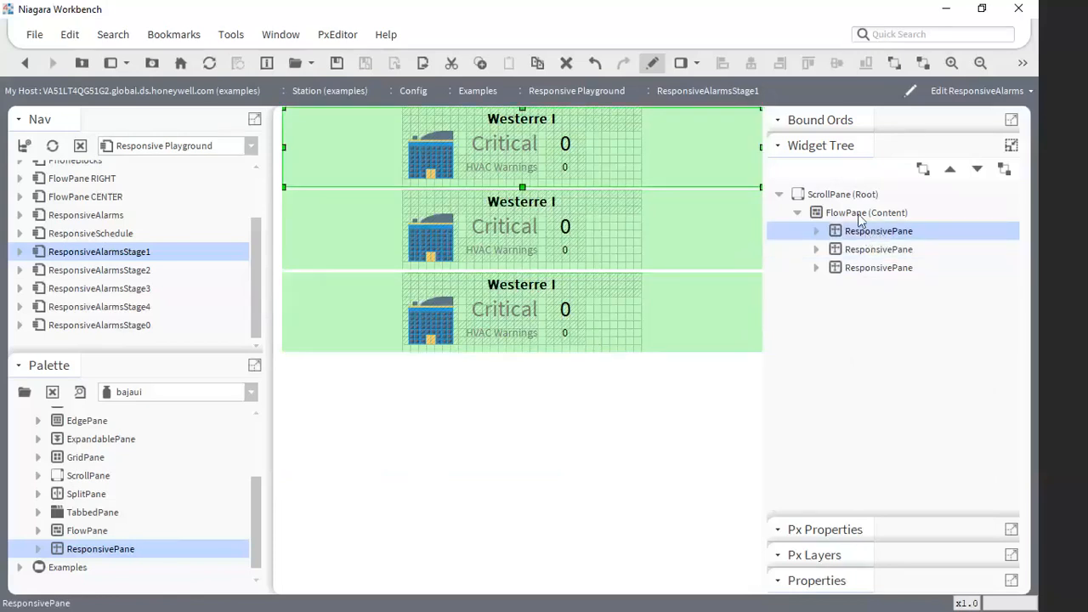
double_click(874, 237)
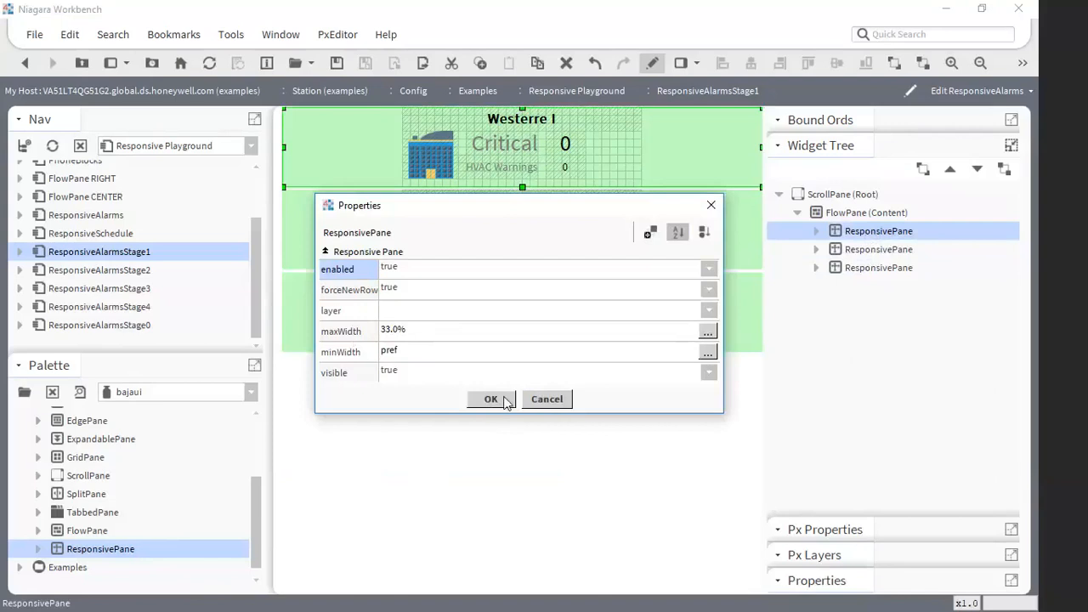
left_click(545, 396)
left_click(708, 151)
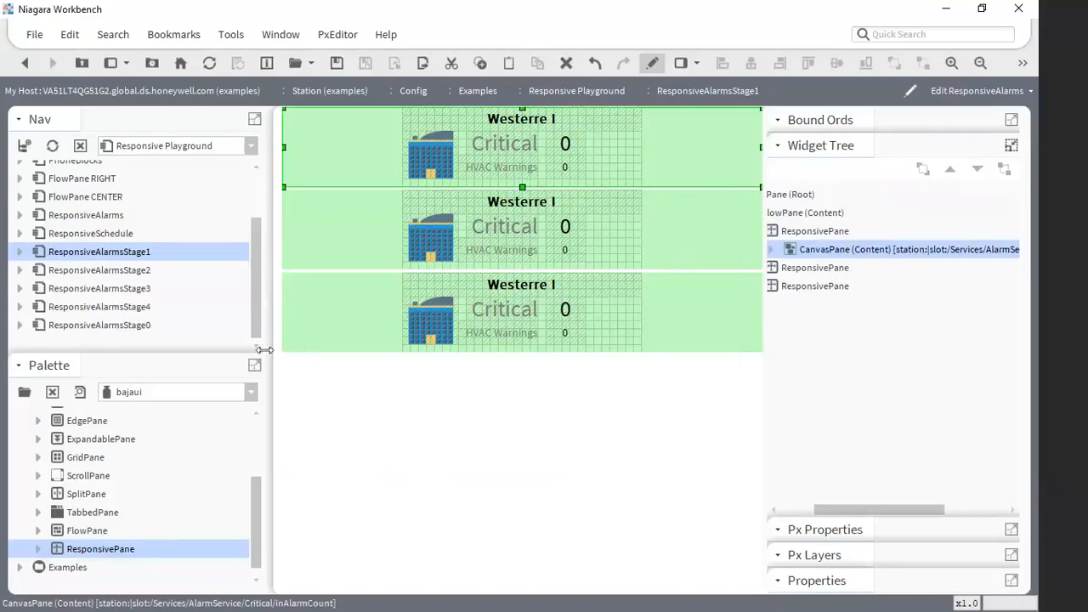
- Resize the side panels around the Px view to see how the three stacked alarm blocks respond to the width
left_click_drag(267, 349, 116, 350)
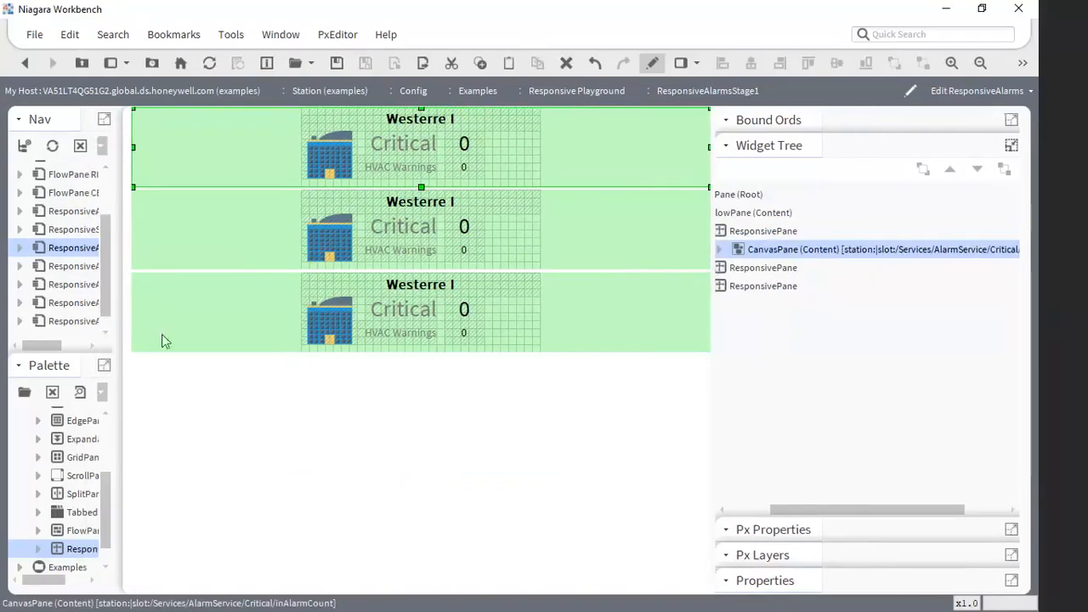
left_click_drag(712, 383, 66, 384)
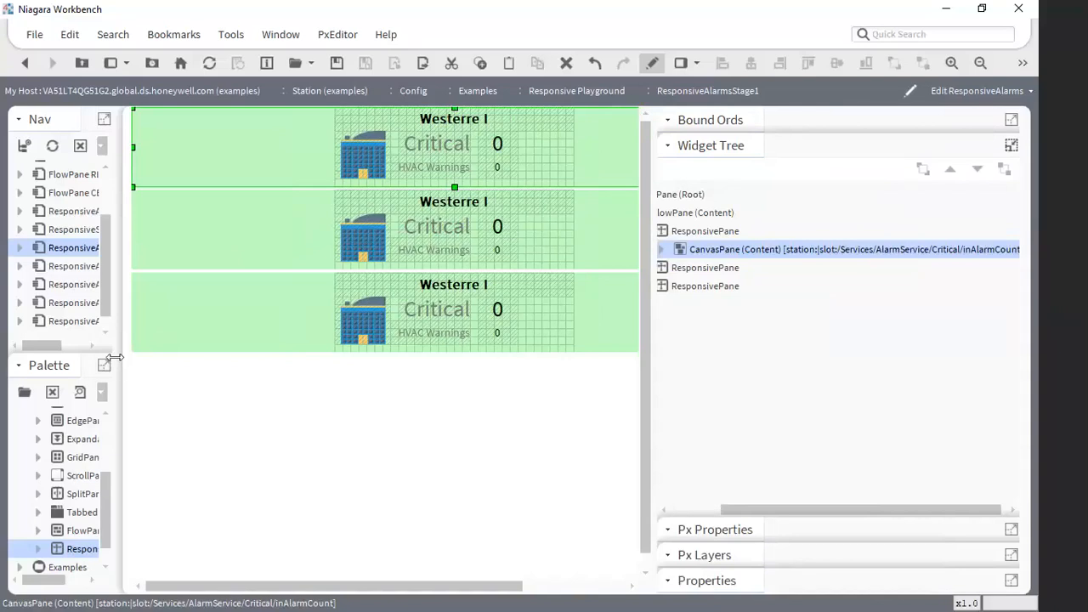
left_click_drag(113, 357, 153, 359)
left_click_drag(269, 368, 666, 371)
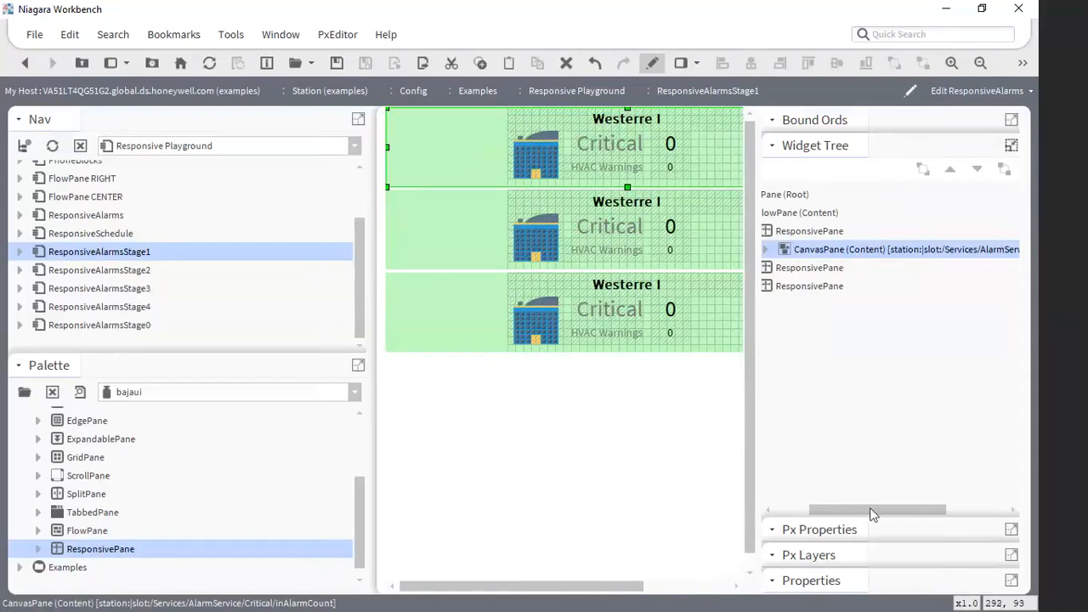
- Check the forceNewRow options of the first ResponsivePane, and close its properties without changing them
left_click_drag(870, 514, 823, 514)
double_click(851, 232)
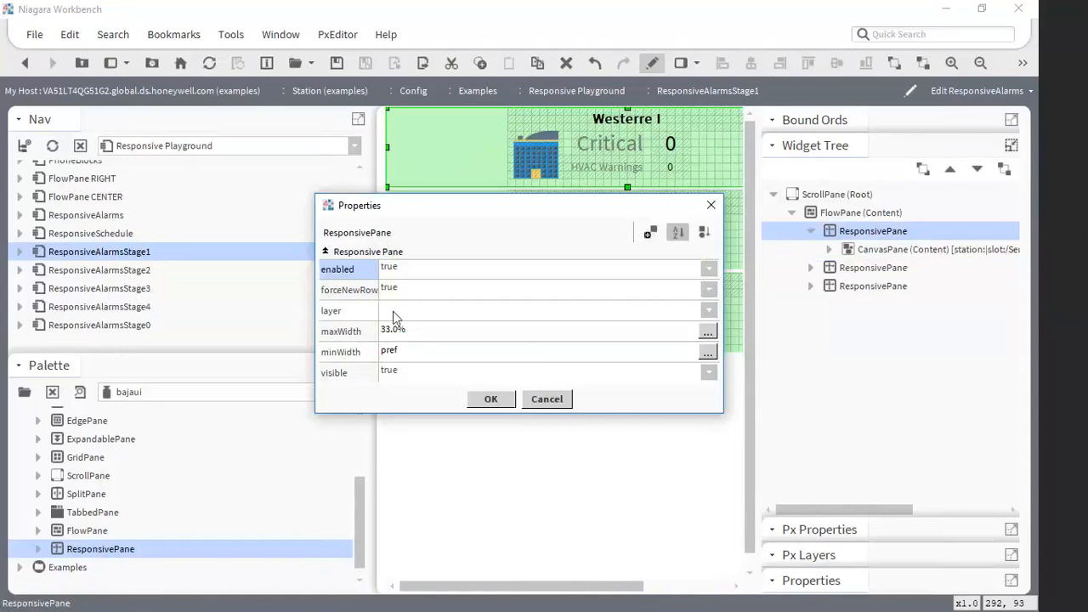
left_click(415, 297)
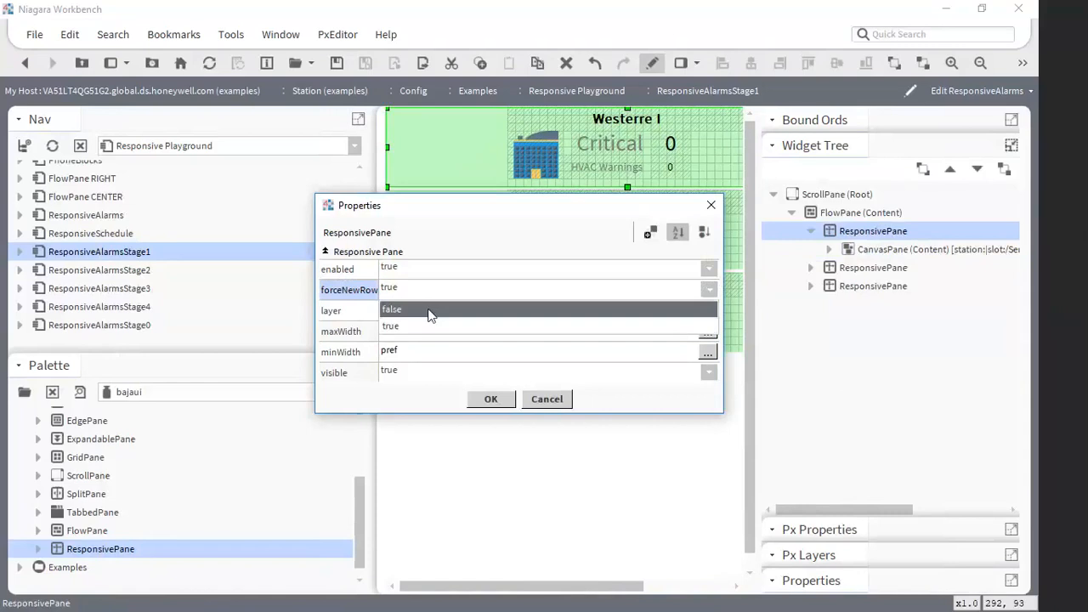
left_click(552, 396)
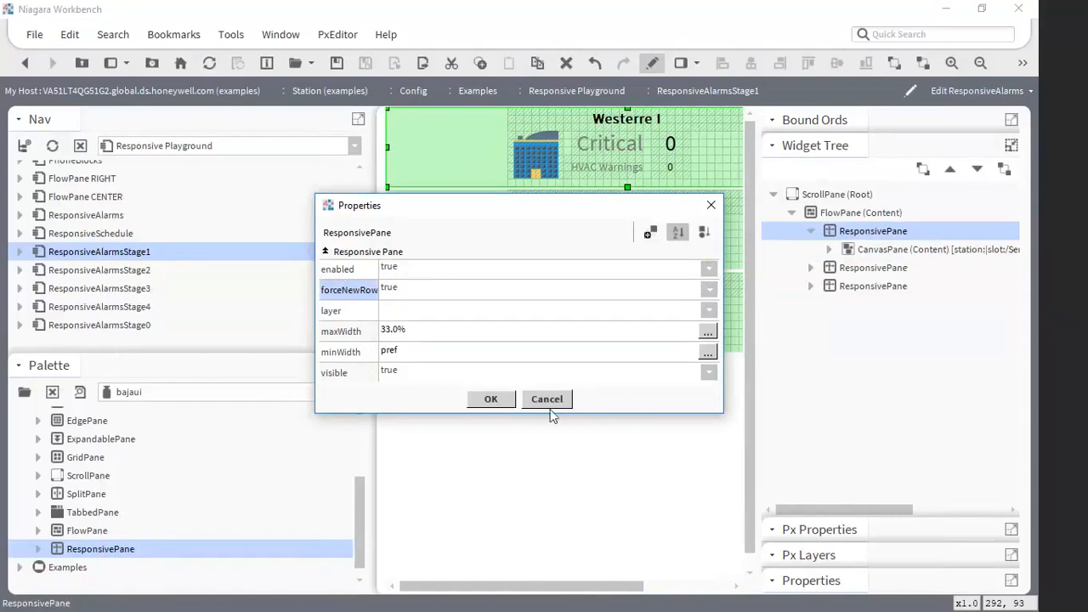
left_click(548, 400)
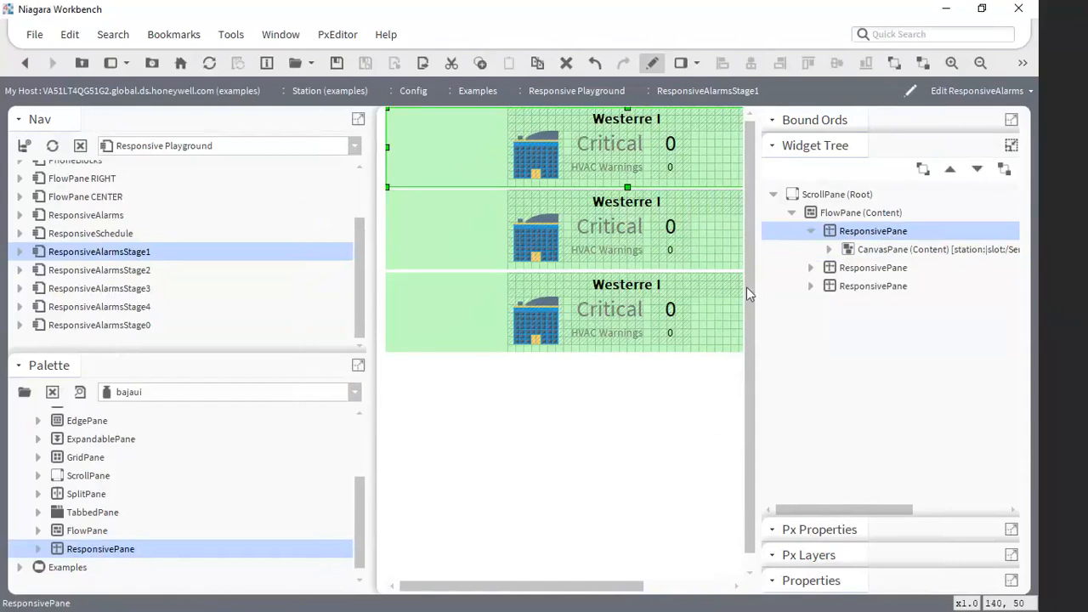
- Set forceNewRow to false for the second ResponsivePane
left_click(843, 268)
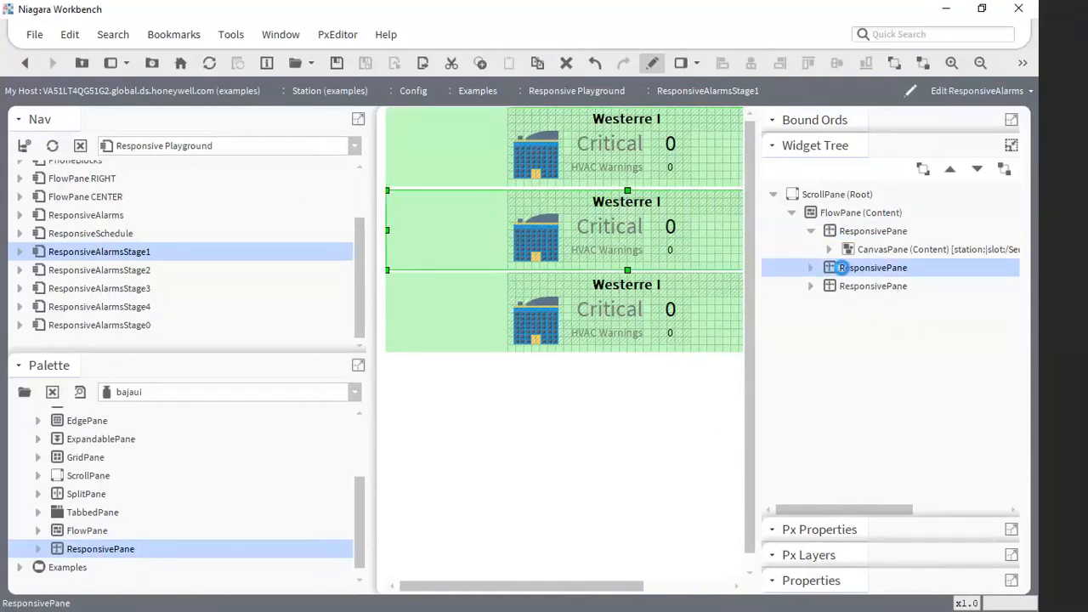
double_click(842, 268)
left_click(390, 289)
left_click(408, 311)
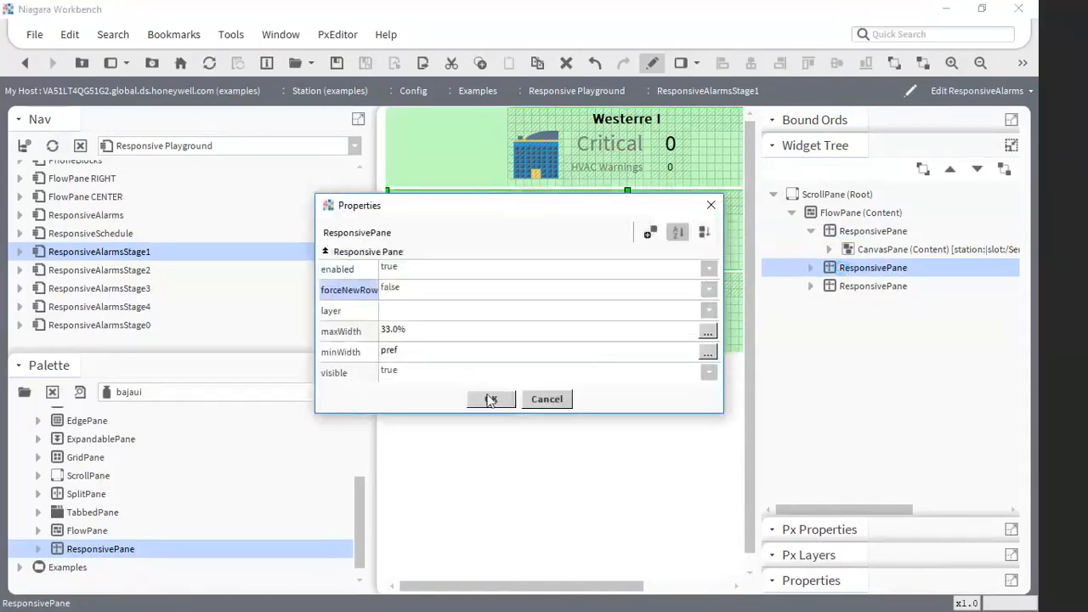
left_click(490, 399)
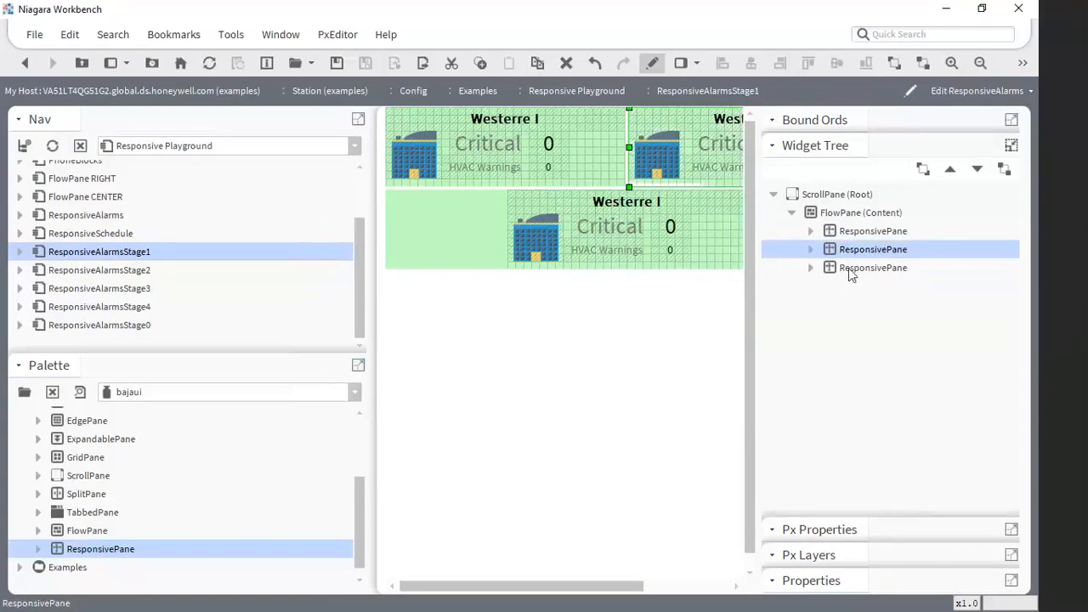
- Set forceNewRow to false for the third ResponsivePane
double_click(848, 268)
left_click(392, 290)
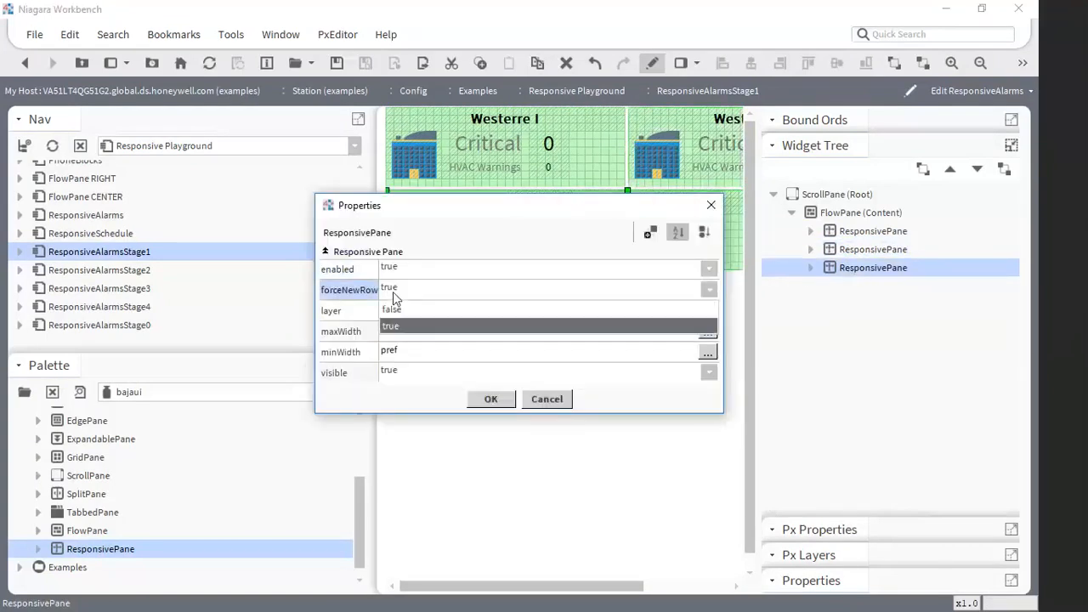
left_click(393, 309)
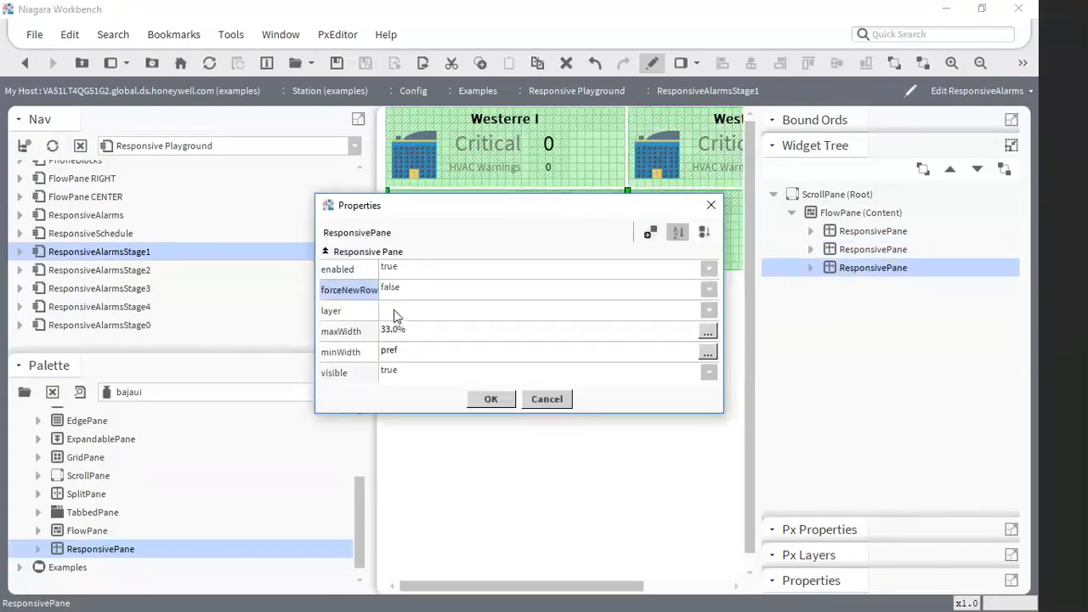
left_click(498, 399)
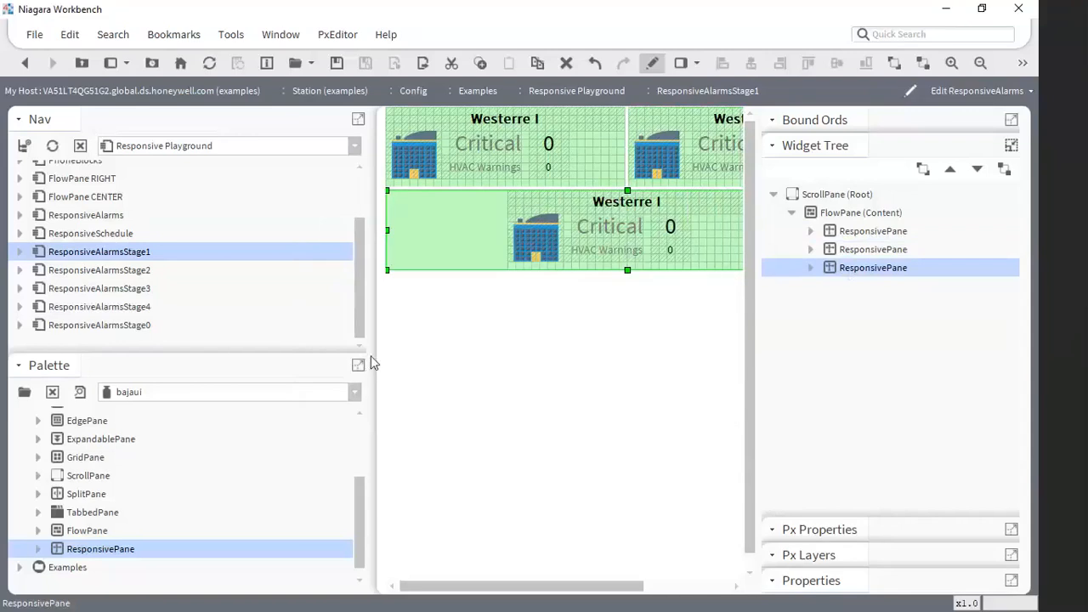
- Widen and narrow the Px view area to see how the three alarm blocks reflow between rows
left_click_drag(369, 357, 48, 328)
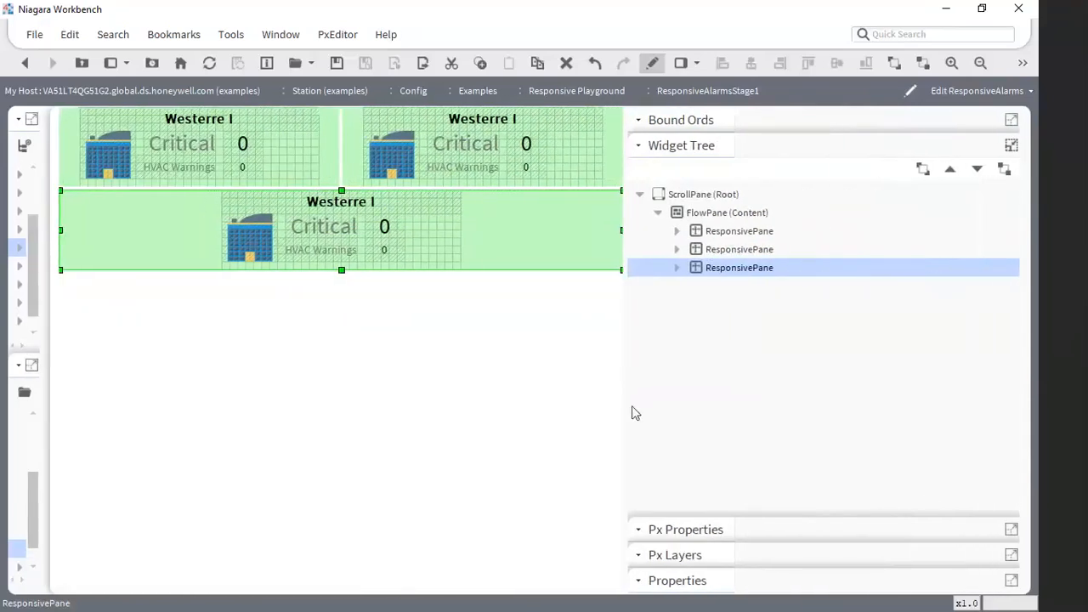
left_click_drag(625, 404, 938, 415)
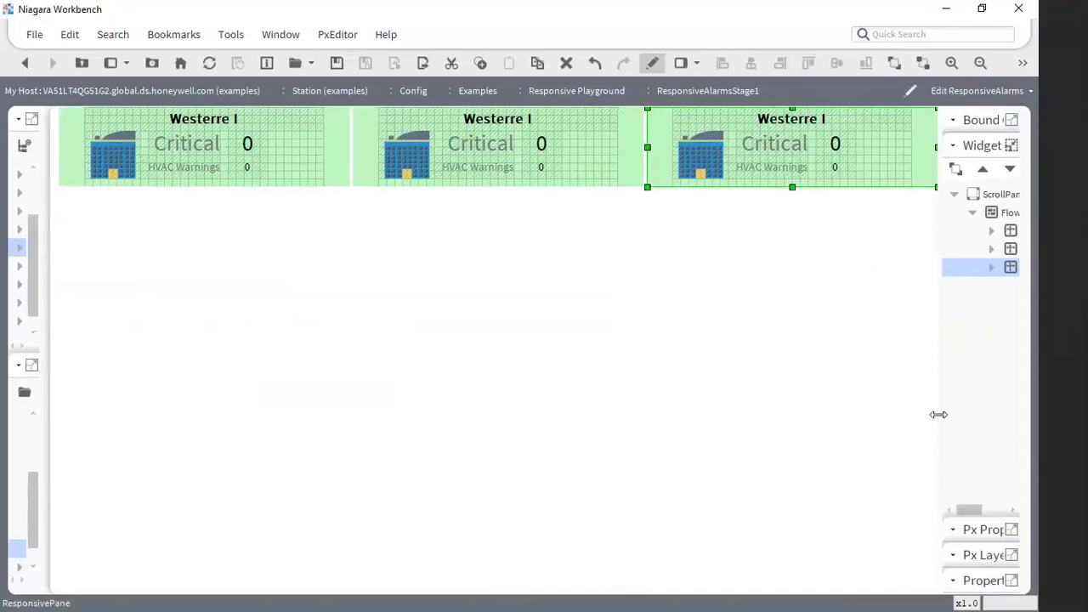
left_click_drag(938, 415, 759, 415)
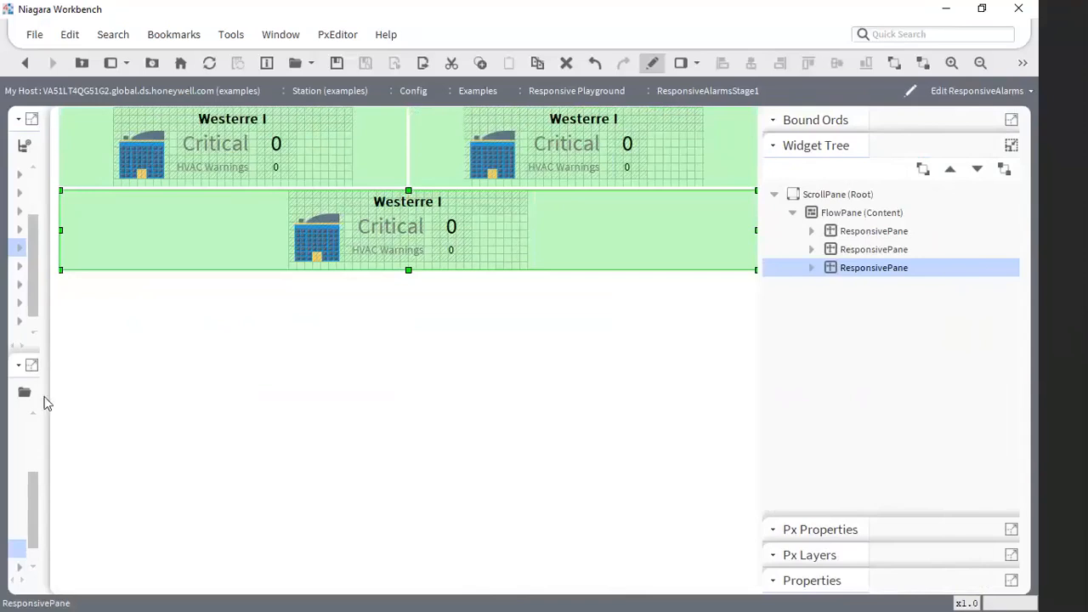
left_click_drag(50, 397, 400, 406)
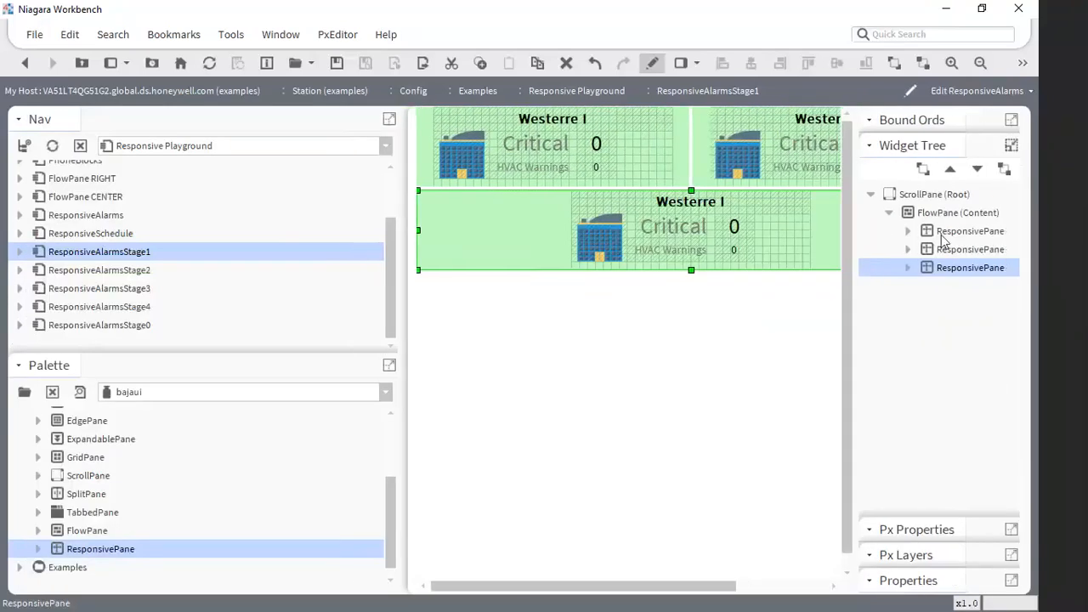
- Select the third alarm block's CanvasPane, and select its parent ResponsivePane in the widget tree
left_click(911, 231)
left_click(771, 237)
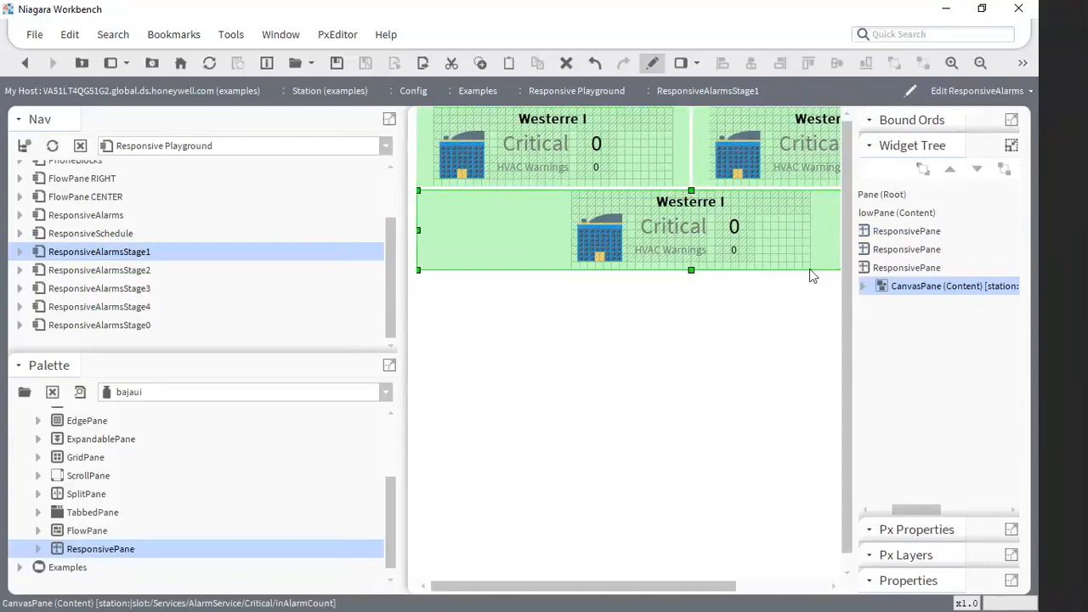
left_click(882, 271)
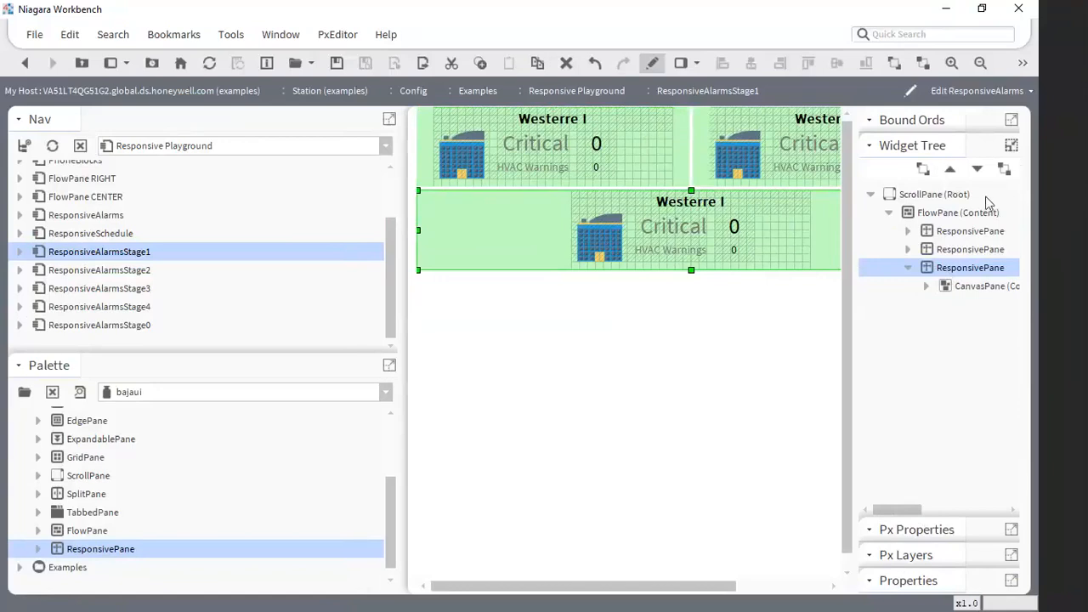
- Move the third ResponsivePane to the start of the FlowPane order, back to the end, and up one place to second
left_click(927, 170)
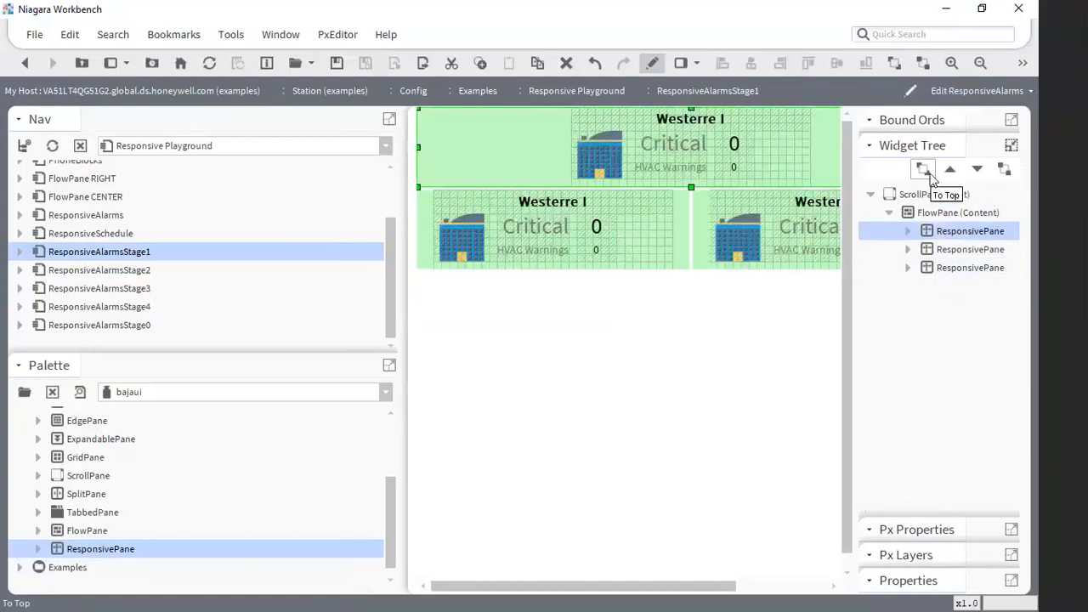
left_click(1008, 170)
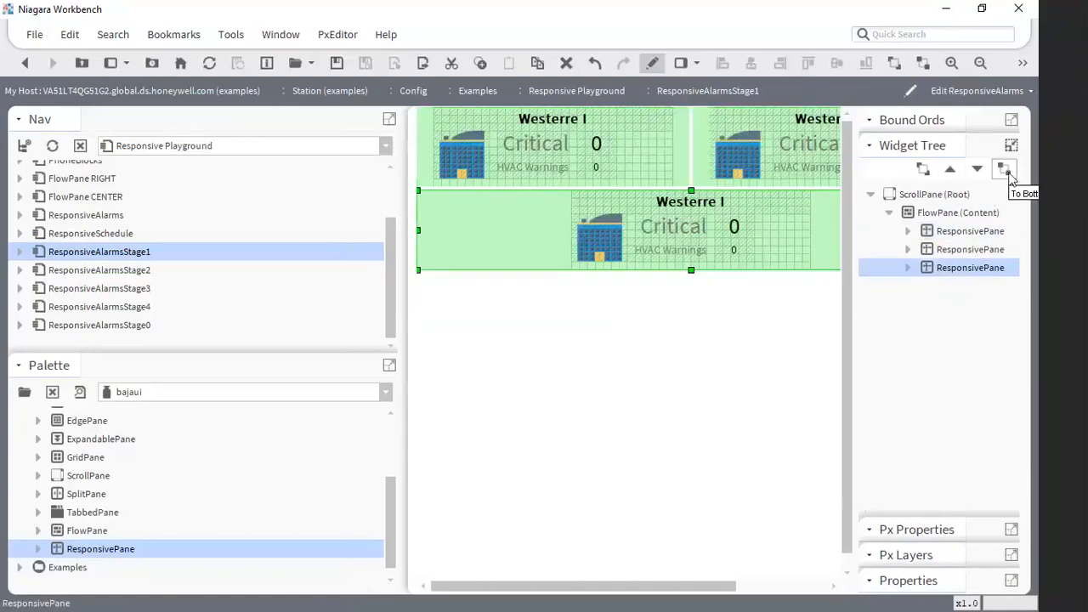
left_click(957, 172)
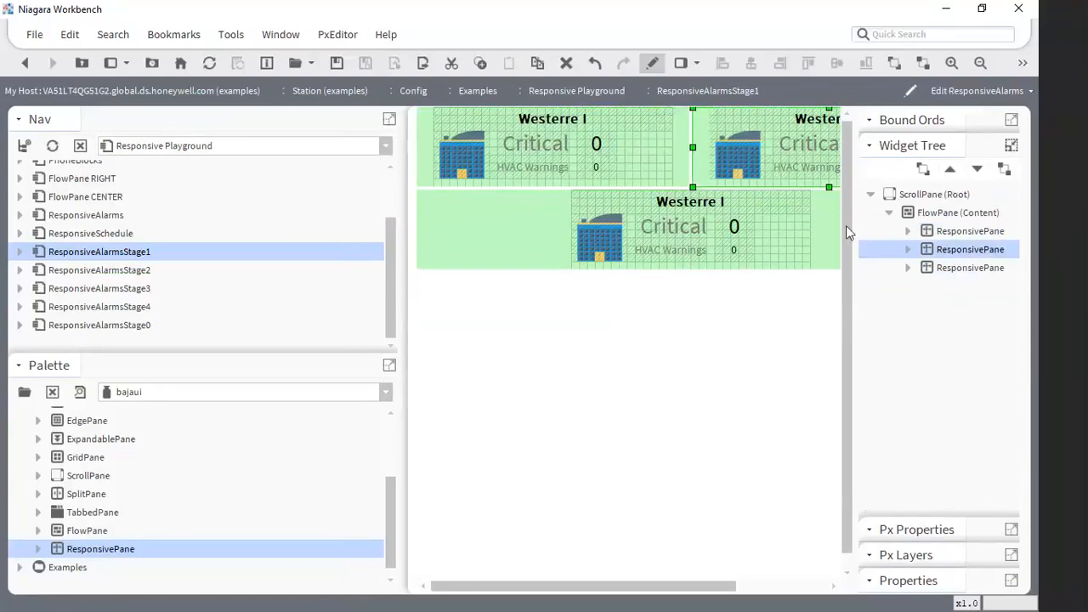
left_click_drag(846, 225, 840, 250)
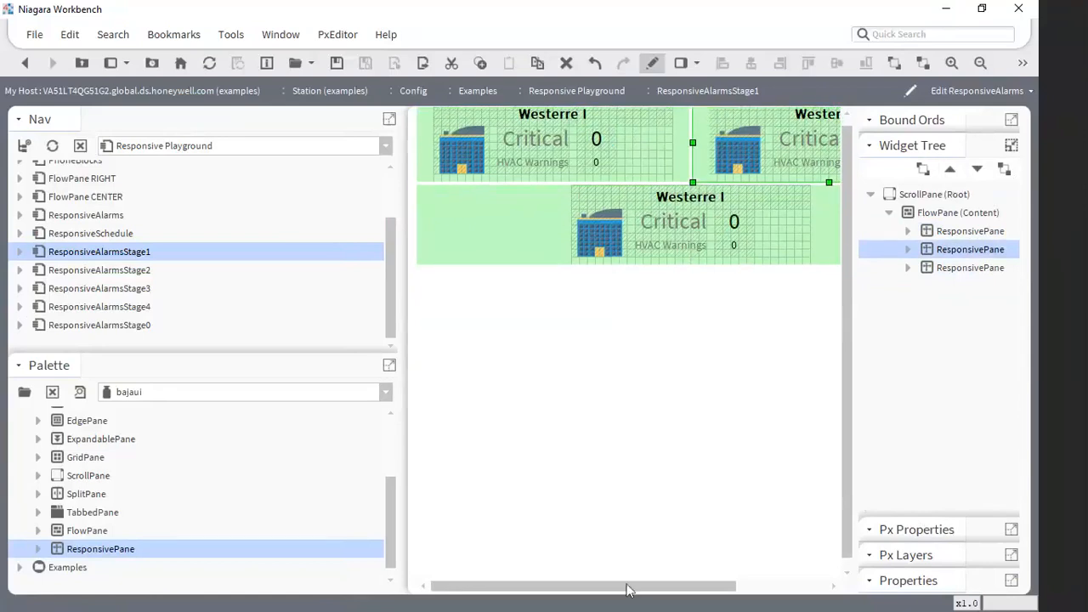
left_click_drag(626, 587, 671, 588)
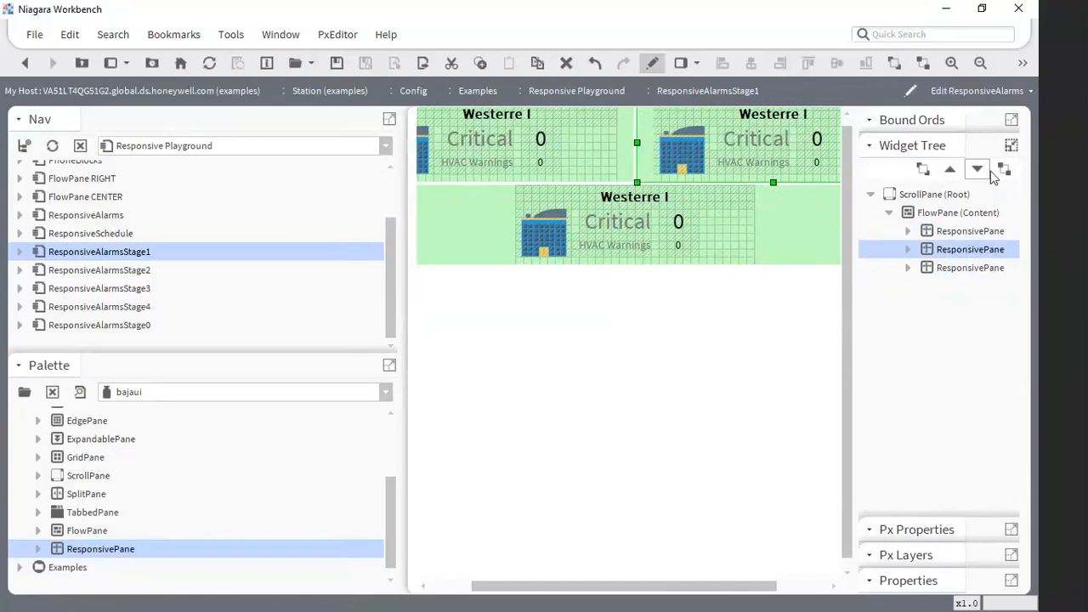
left_click_drag(727, 586, 685, 585)
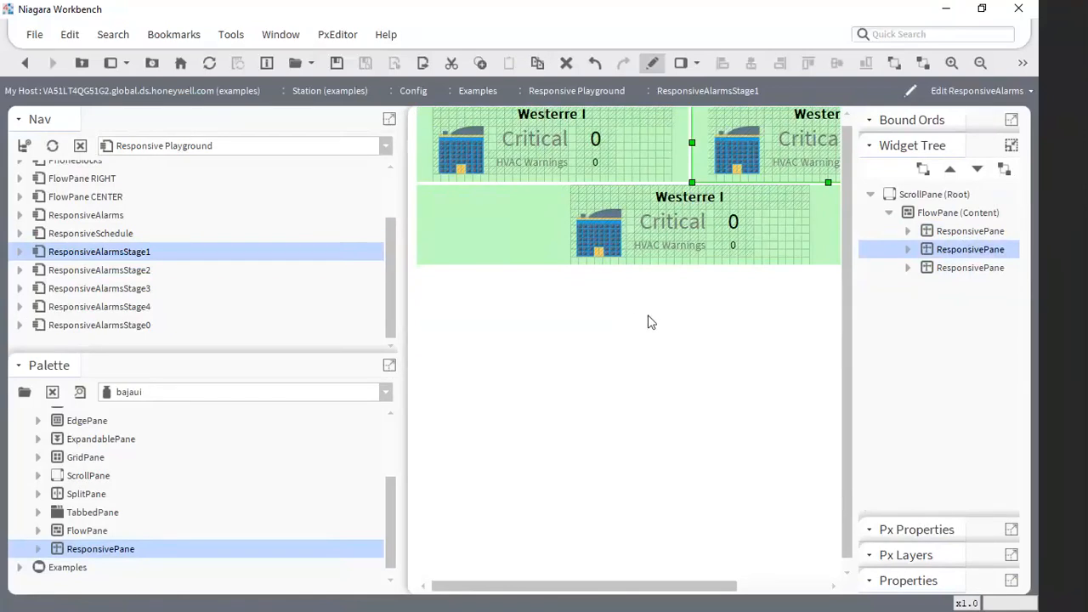
mouse_move(642, 586)
left_mouse_down()
mouse_move(678, 592)
mouse_move(653, 587)
left_mouse_up()
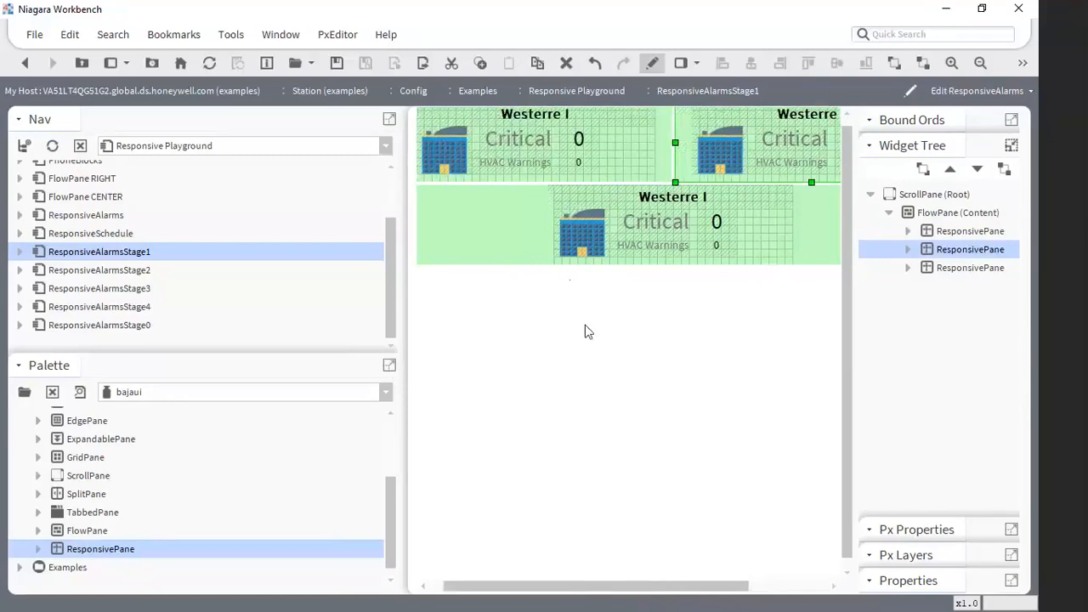
- Add a fourth ResponsivePane from the palette to the FlowPane and insert a new Label as its content
left_click_drag(105, 549, 929, 219)
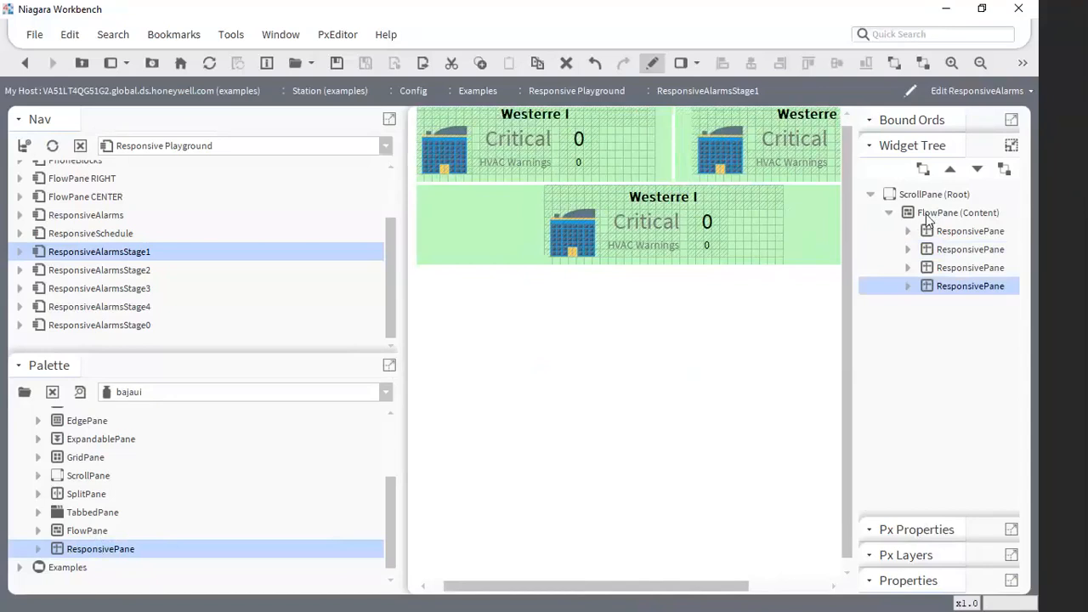
left_click(907, 286)
right_click(951, 307)
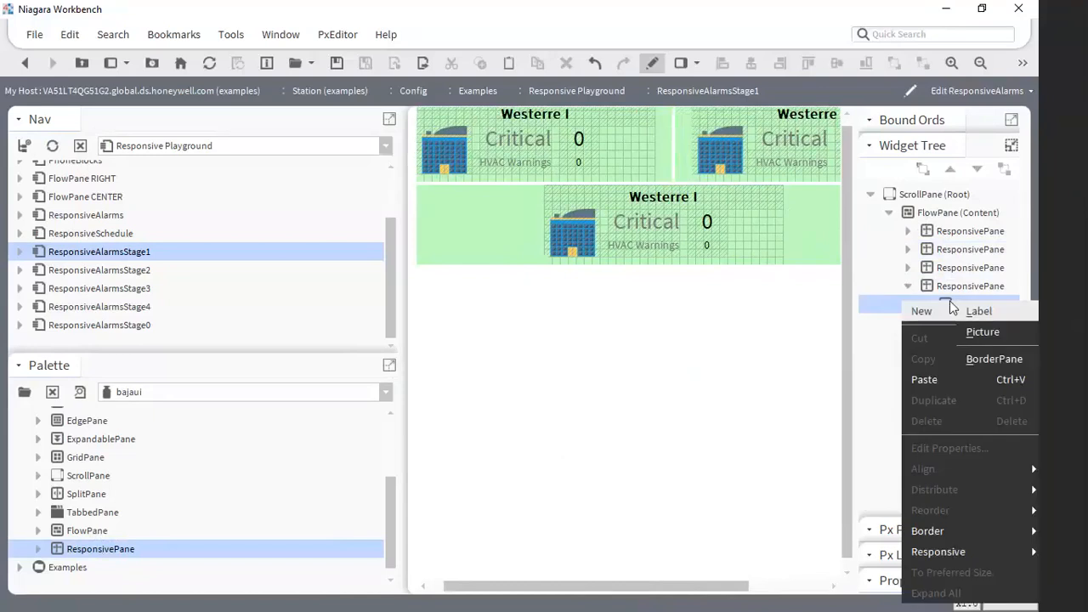
left_click(968, 312)
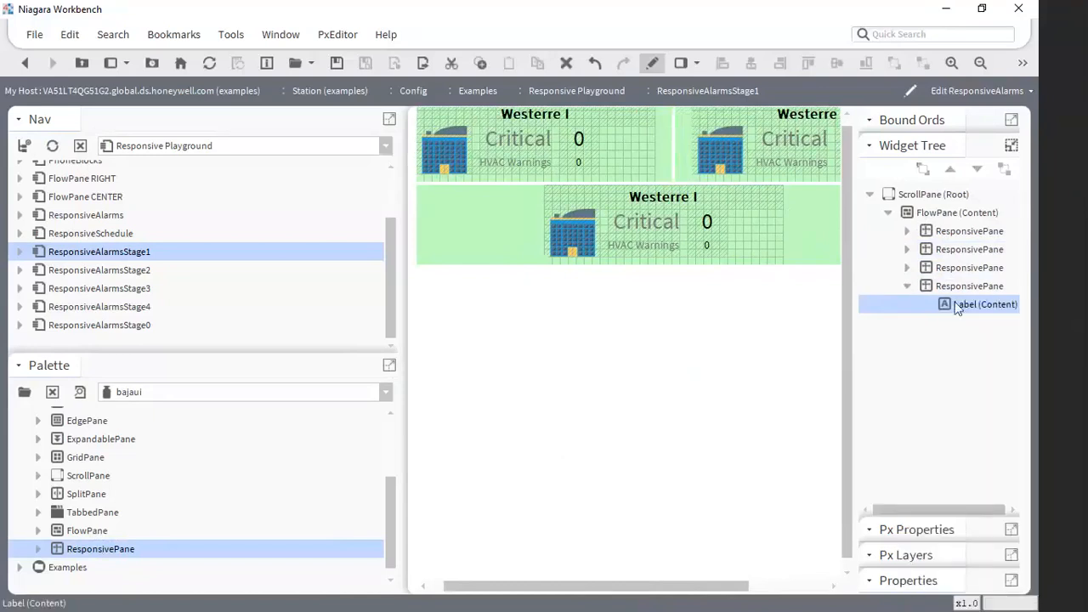
- Set the new label's text to "Building Status"
double_click(958, 307)
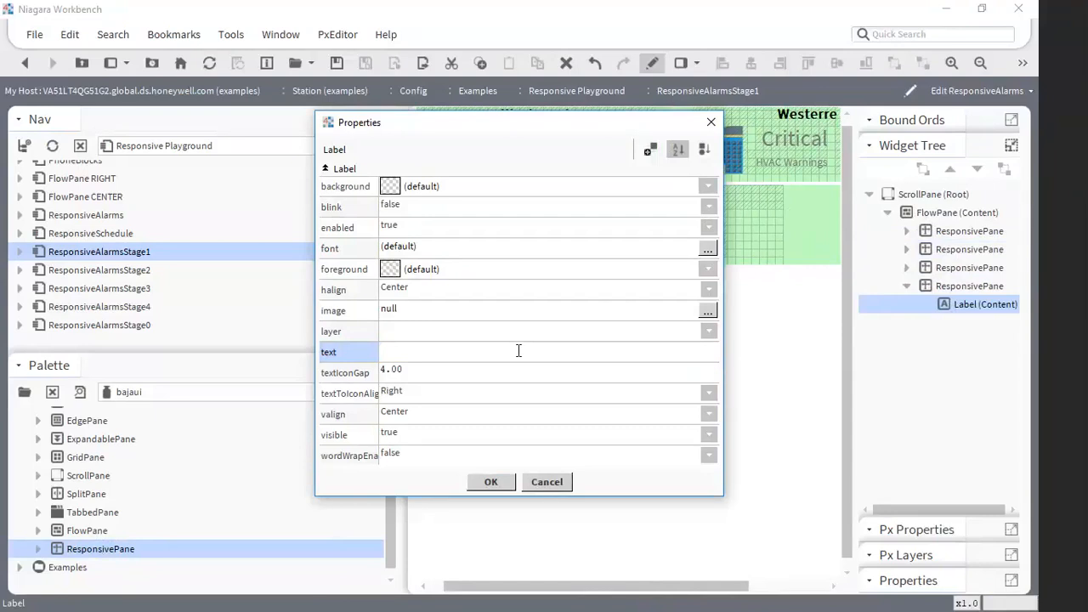
type("Buil")
key("BackSpace")
key("BackSpace")
key("BackSpace")
key("BackSpace")
type("Bu")
key("BackSpace")
type("uilding Status")
key("Return")
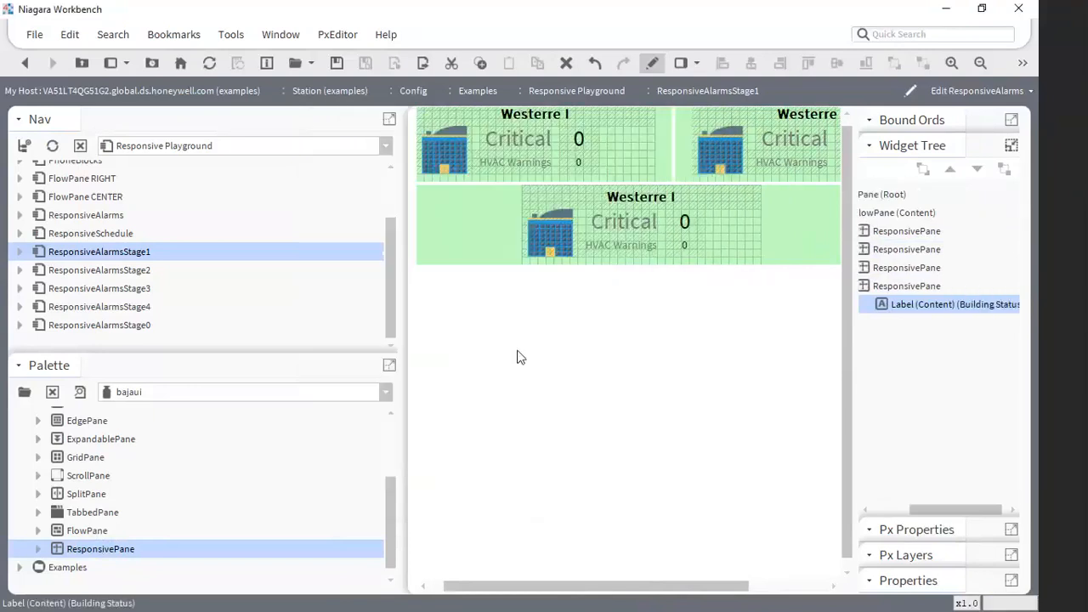
- Set the Building Status label's font to SansSerif at size 26
double_click(933, 304)
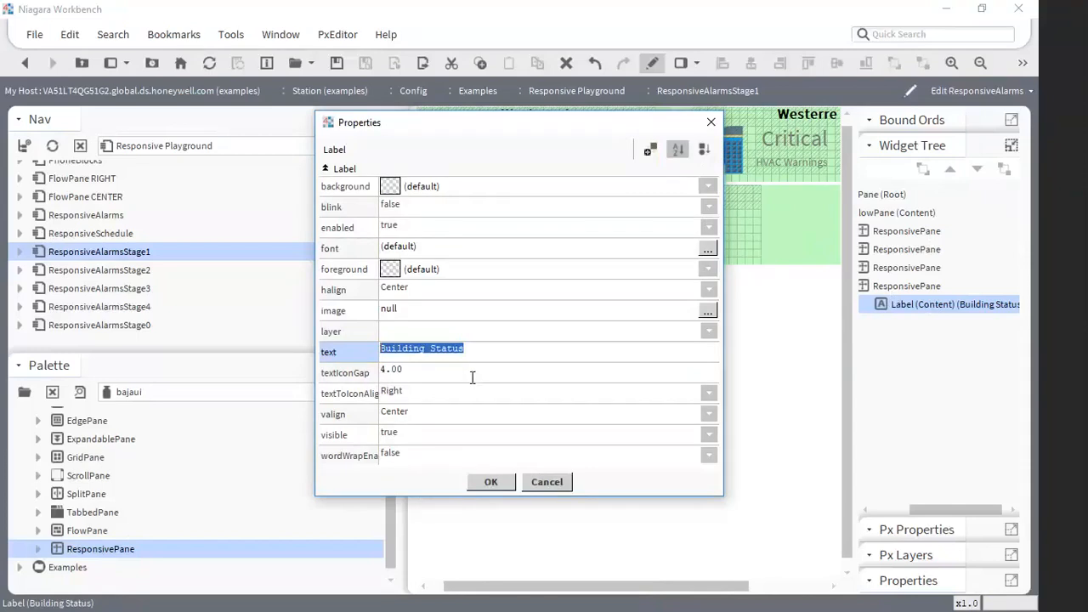
left_click(546, 482)
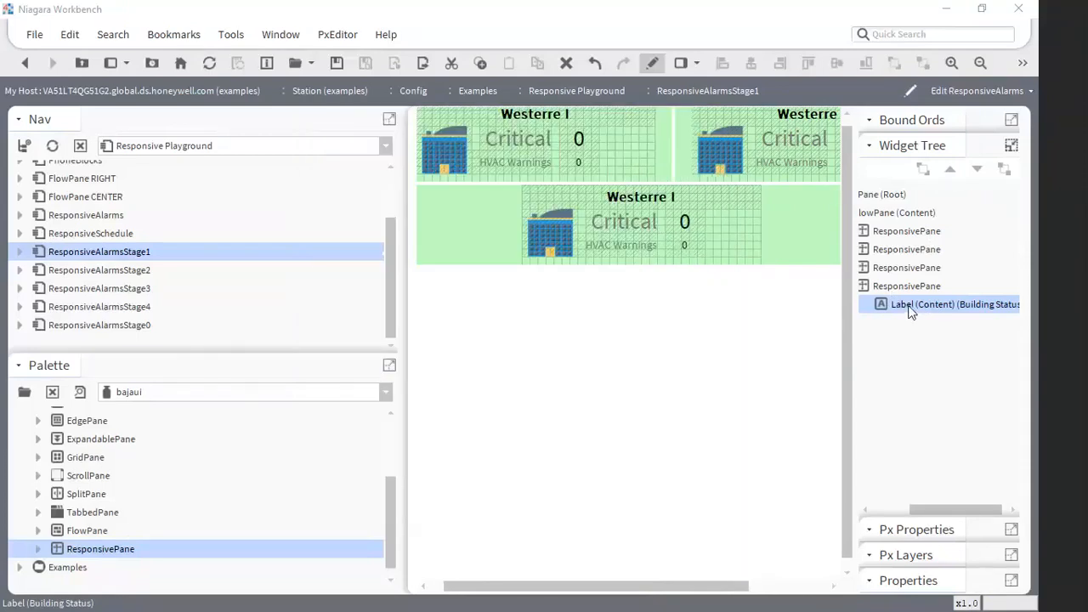
double_click(911, 306)
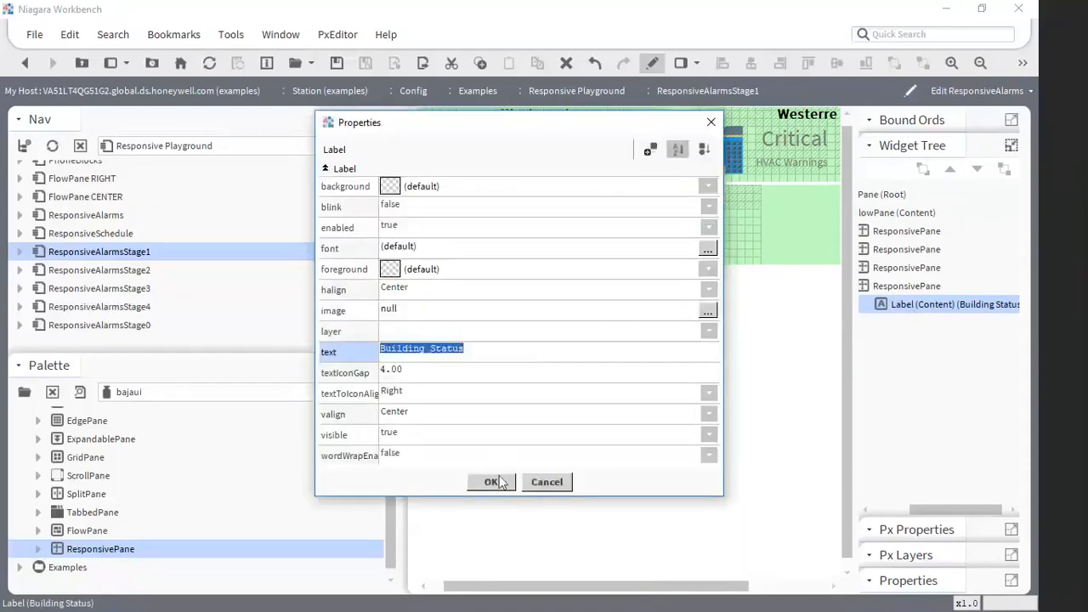
left_click(421, 248)
left_click(568, 311)
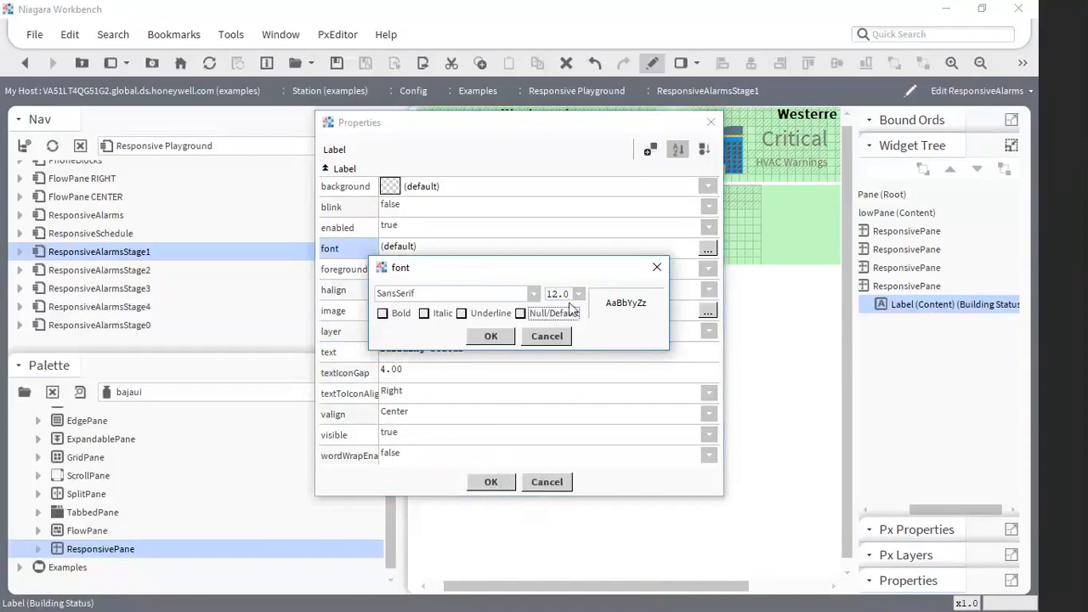
left_click(578, 293)
left_click(553, 481)
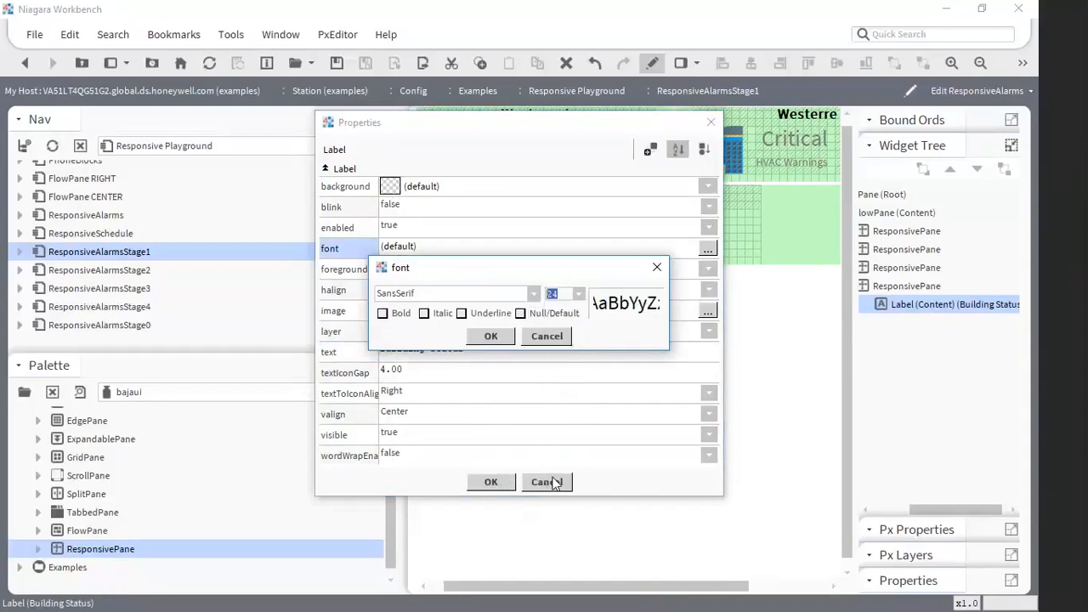
left_click(580, 296)
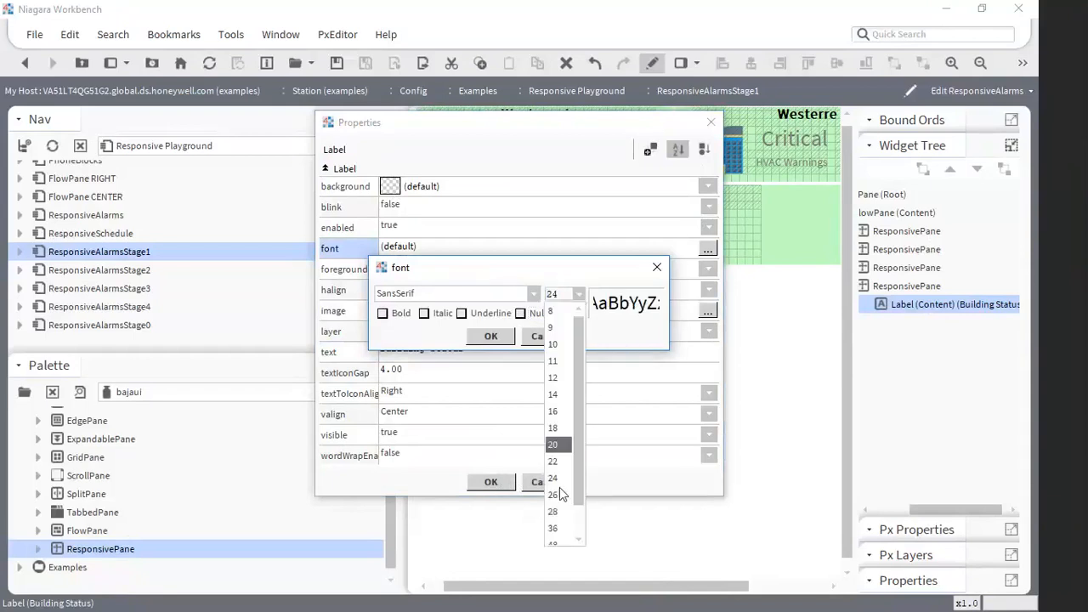
left_click(554, 494)
left_click(493, 337)
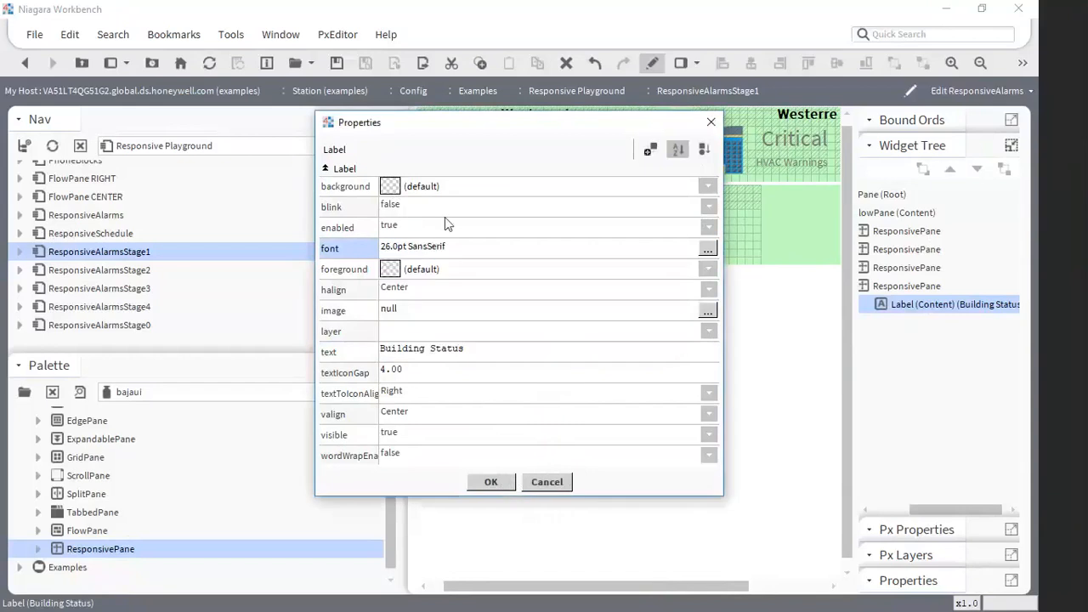
- Give the Building Status label a black background and a white foreground, and apply the label properties
left_click(389, 186)
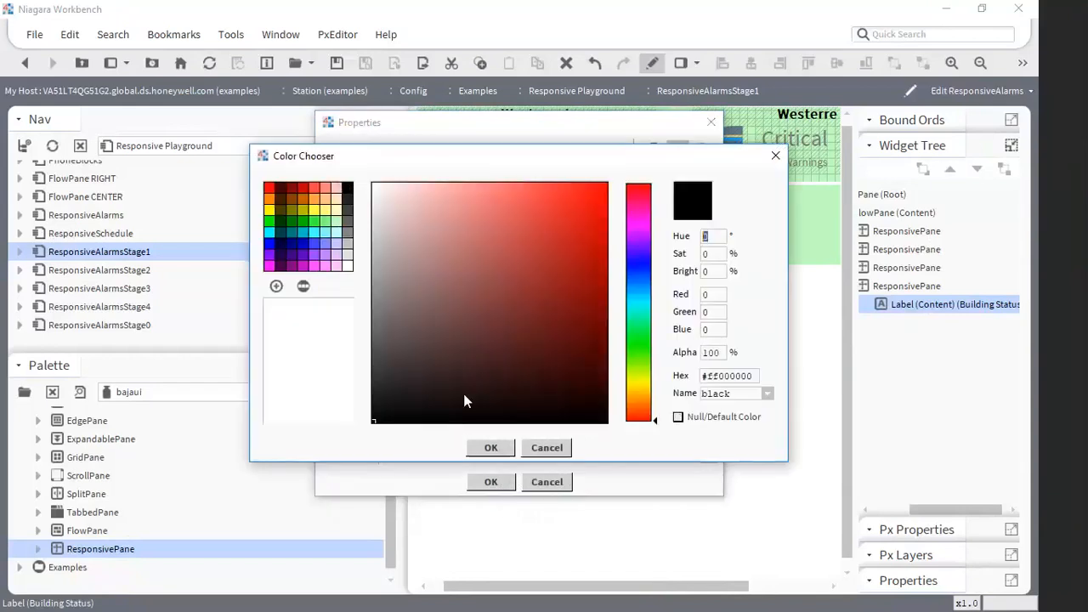
left_click(490, 447)
left_click(389, 266)
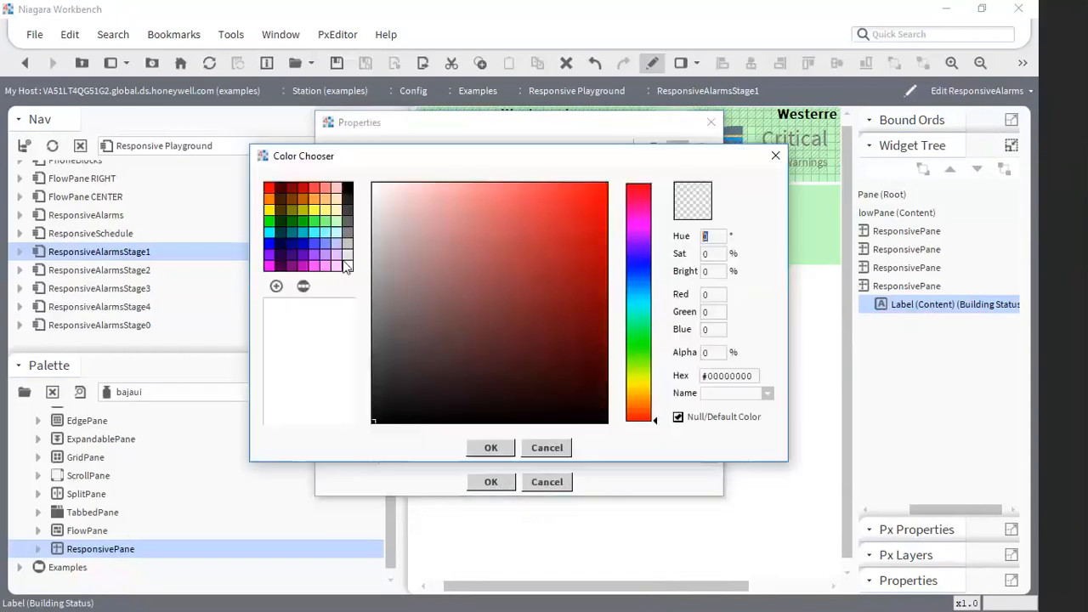
left_click(346, 265)
left_click(499, 448)
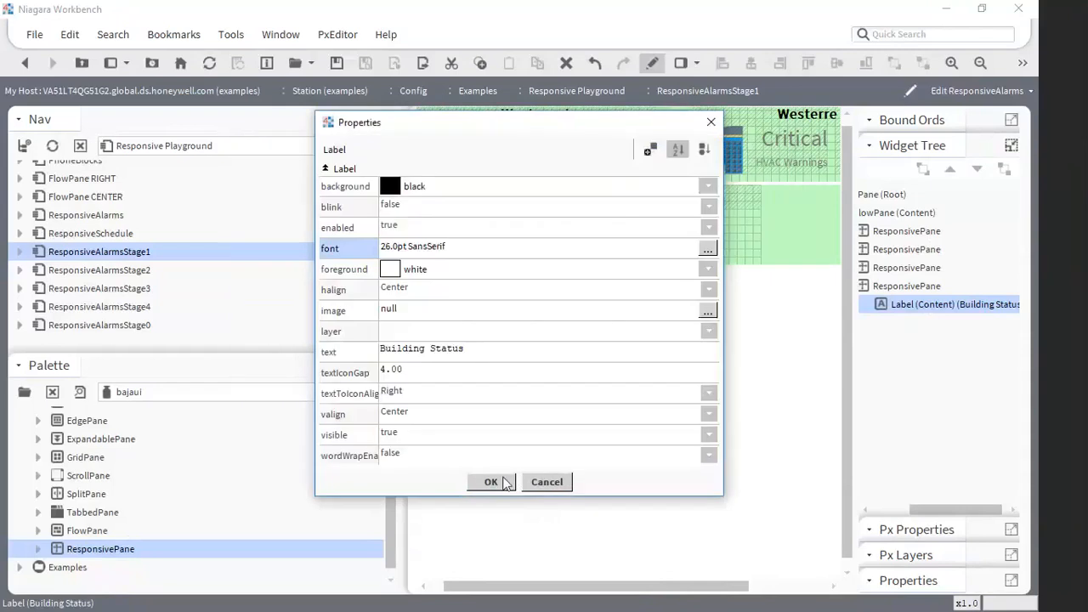
left_click(490, 482)
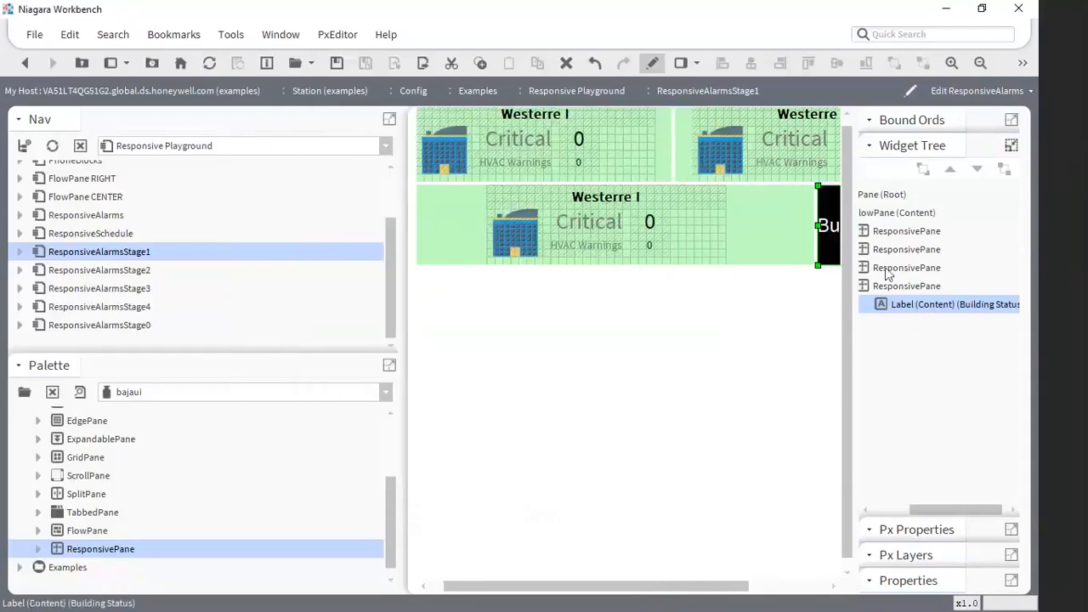
- Set forceNewRow to true for the ResponsivePane that holds the Building Status label
left_click_drag(648, 589, 723, 592)
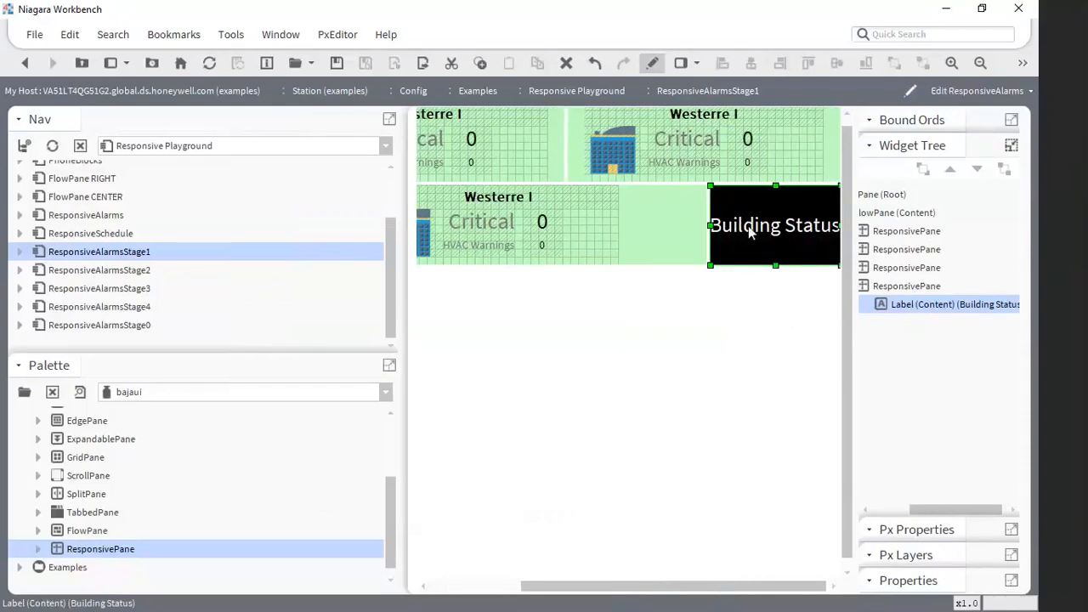
double_click(901, 285)
left_click(413, 288)
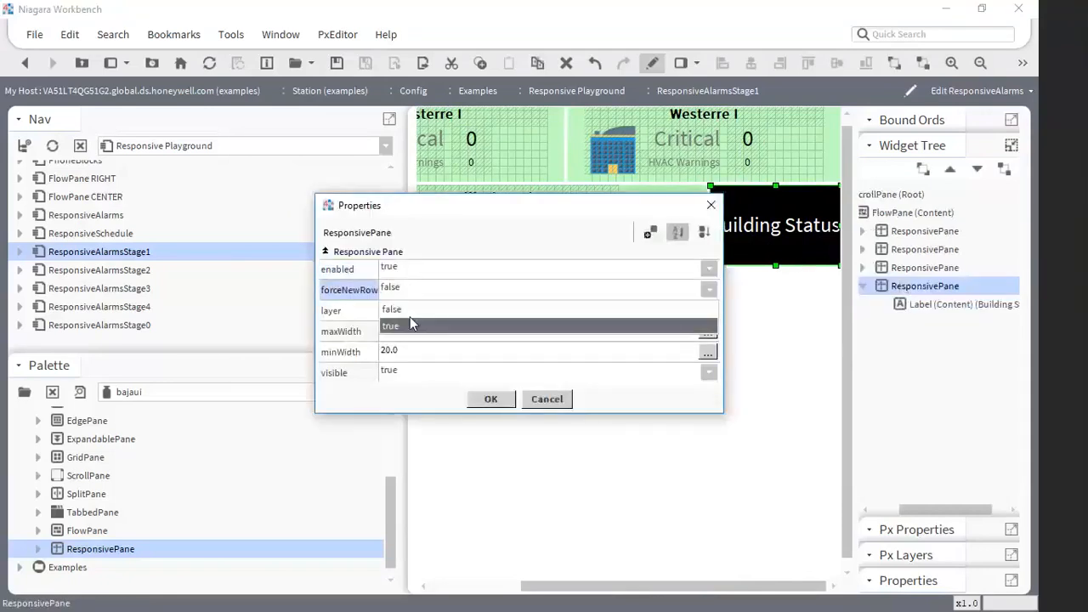
left_click(414, 325)
left_click(486, 399)
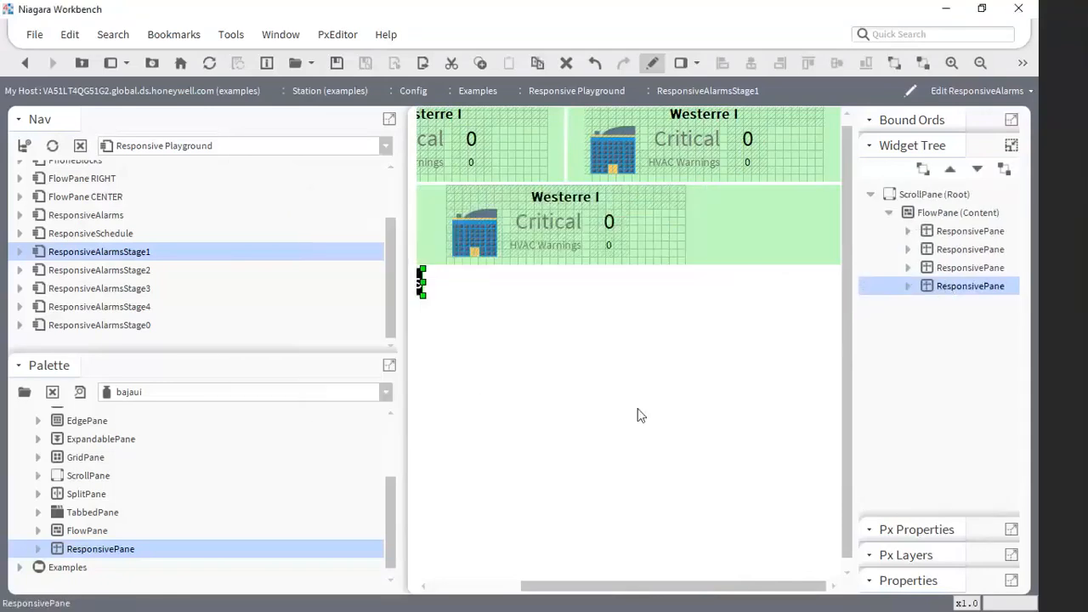
- Set maxWidth to 100 Percent for the ResponsivePane that holds the Building Status label
left_click_drag(604, 590, 471, 384)
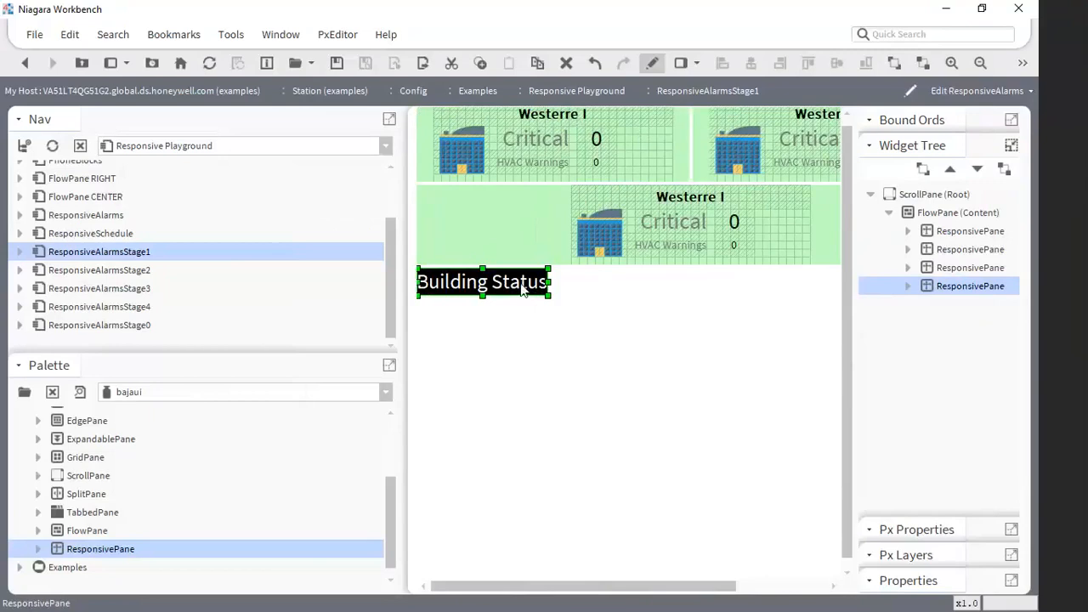
double_click(965, 286)
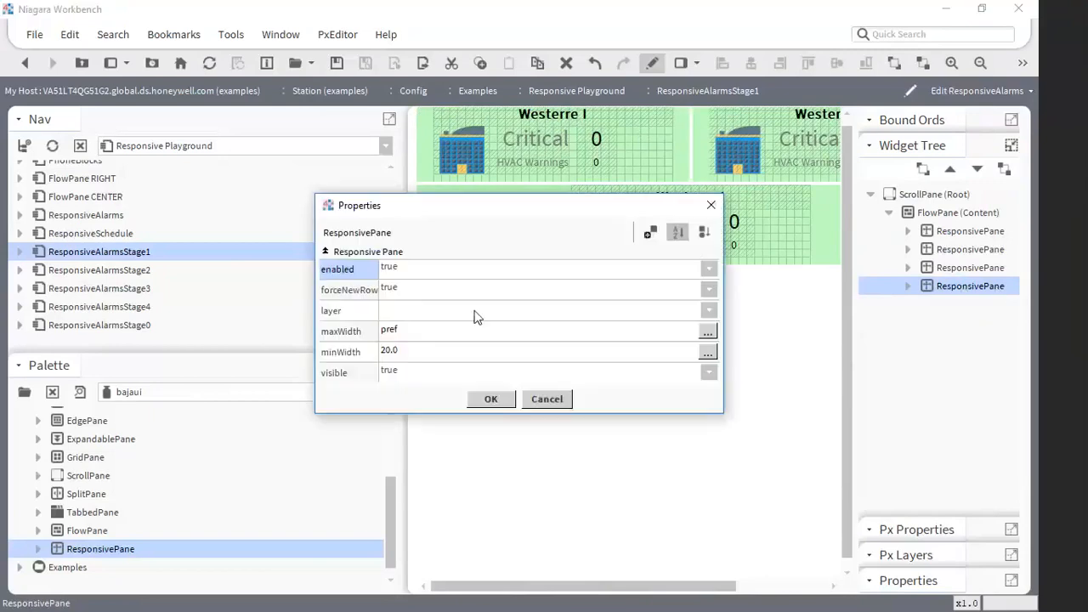
double_click(401, 336)
left_click(595, 312)
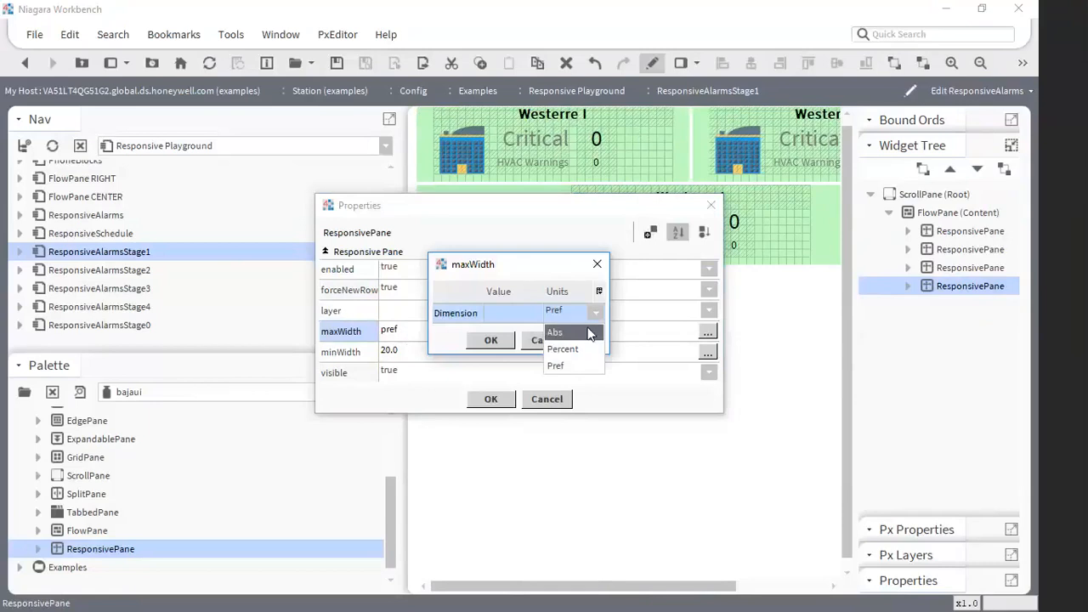
left_click(569, 350)
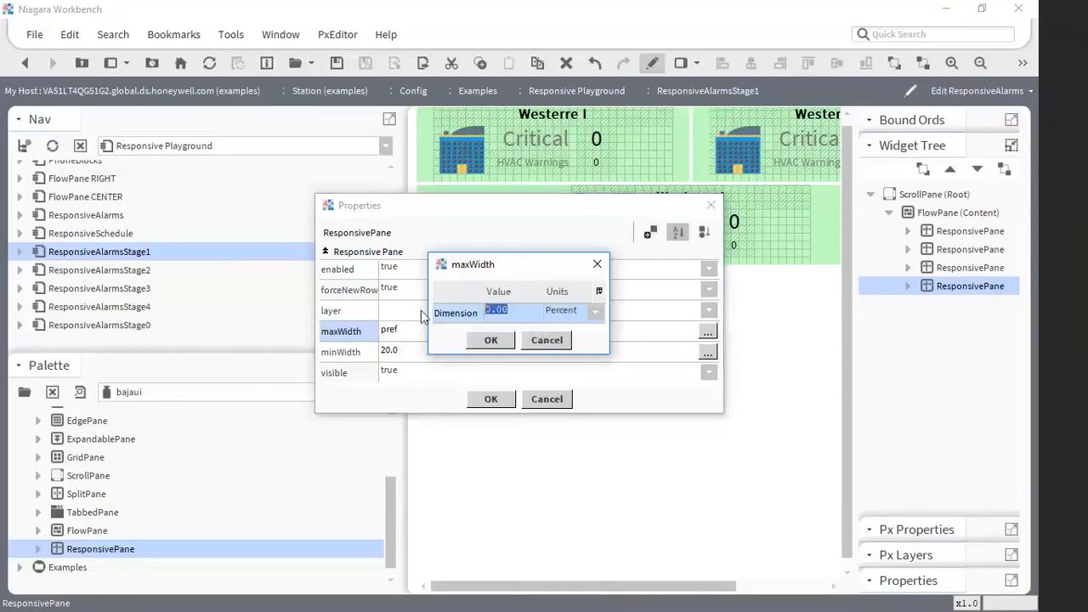
type("1000")
key("BackSpace")
left_click(479, 343)
left_click(490, 399)
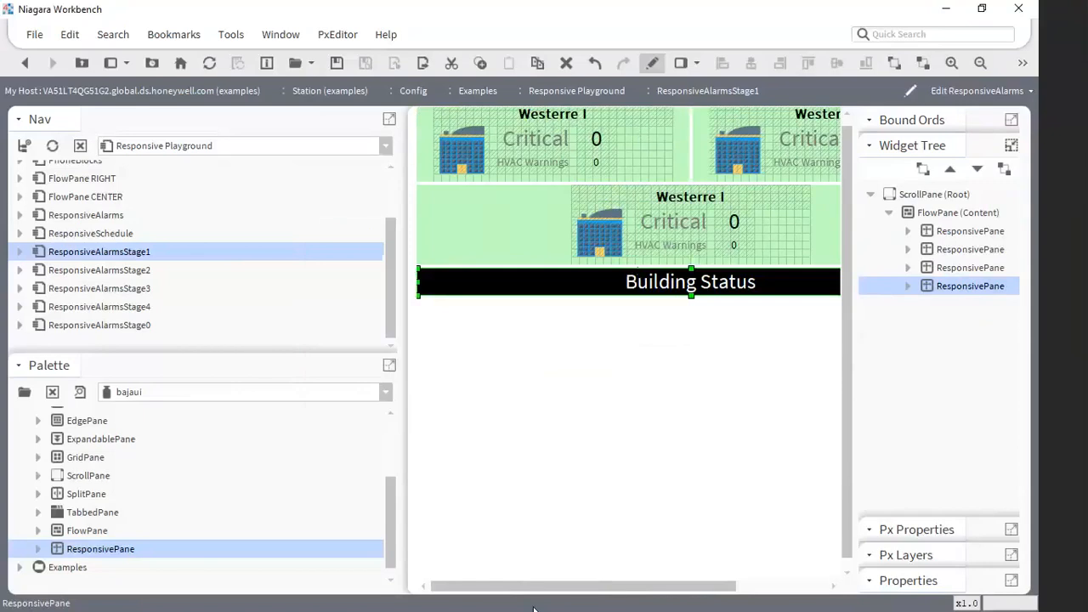
- Move the Building Status ResponsivePane up to the first position in the FlowPane, above the three alarm blocks
left_click_drag(518, 587, 612, 585)
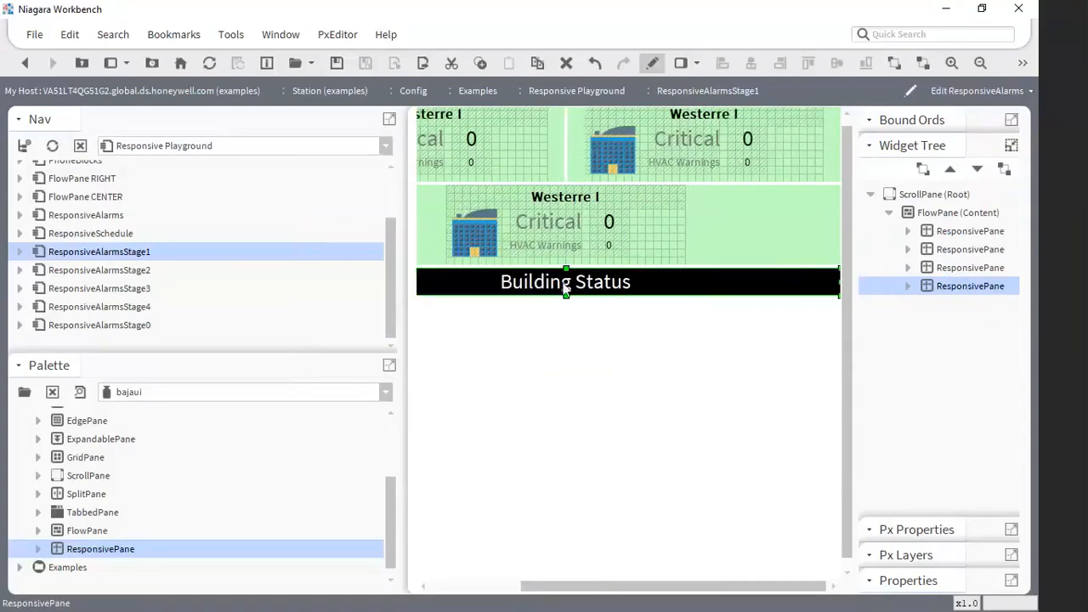
left_click(951, 170)
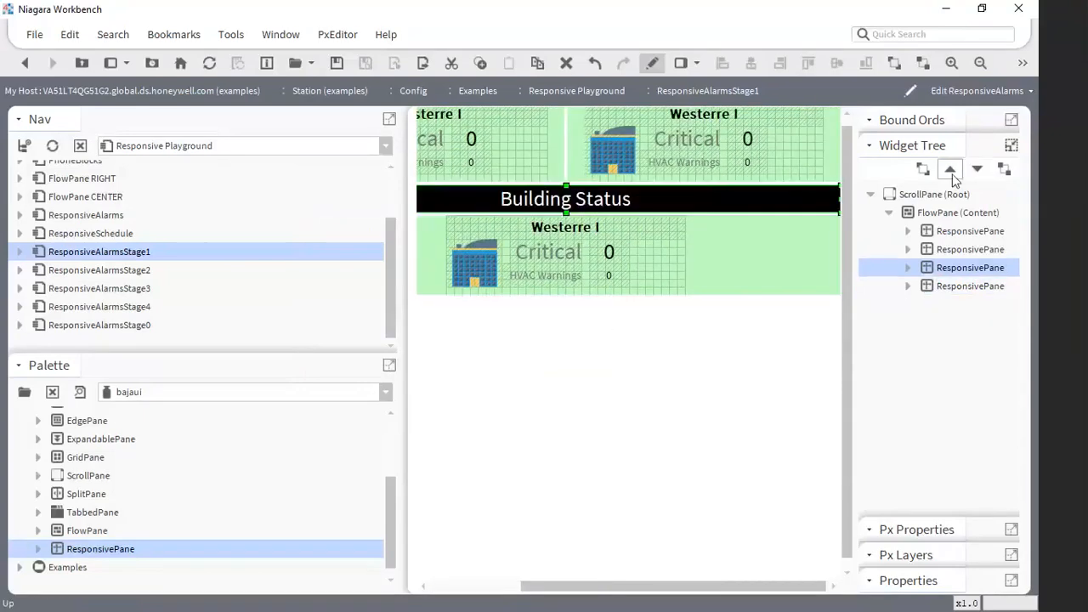
left_click(951, 170)
left_click(951, 170)
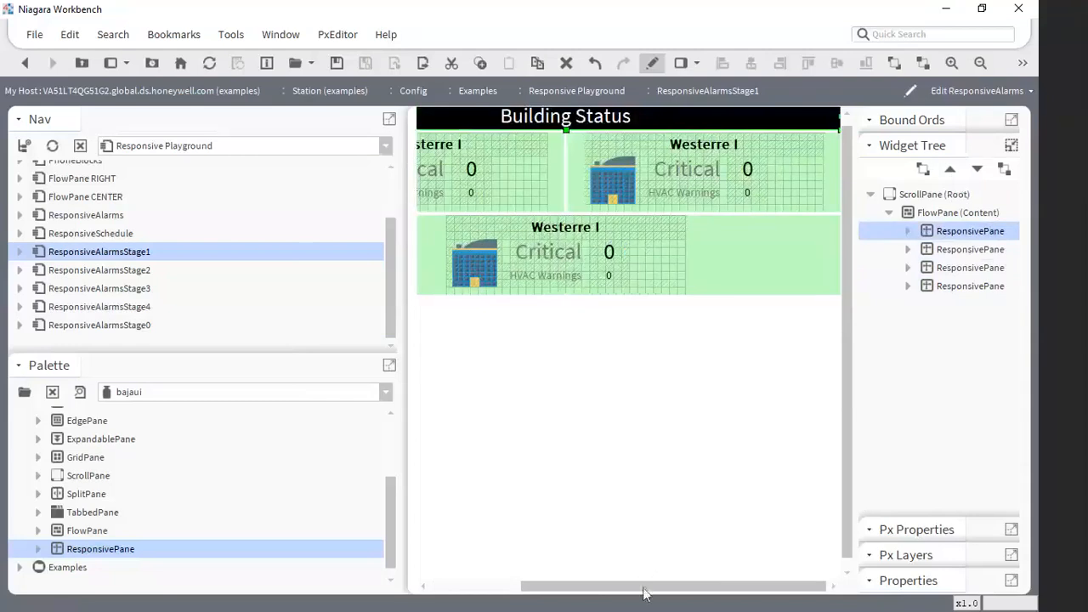
- Set wordWrapEnabled to true for the Building Status label and apply the label properties
left_click_drag(643, 586, 563, 586)
double_click(608, 126)
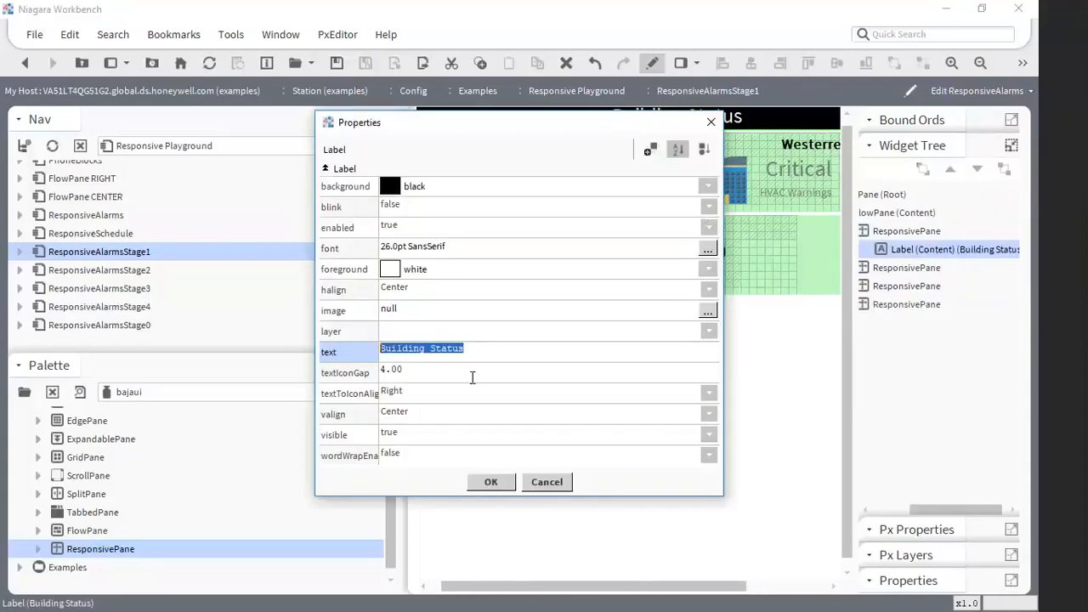
left_click(387, 457)
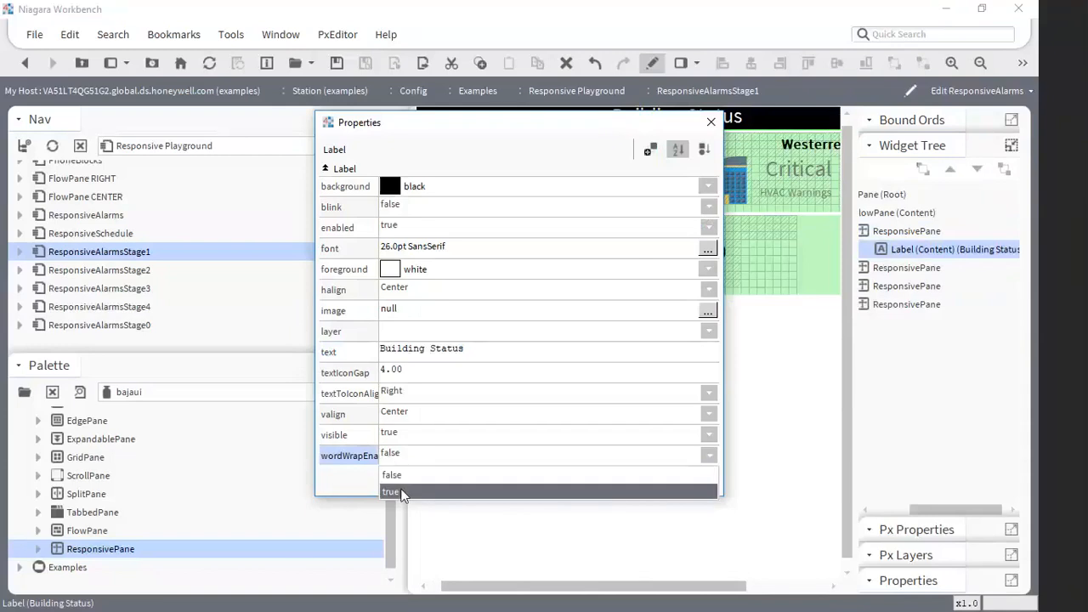
left_click(393, 492)
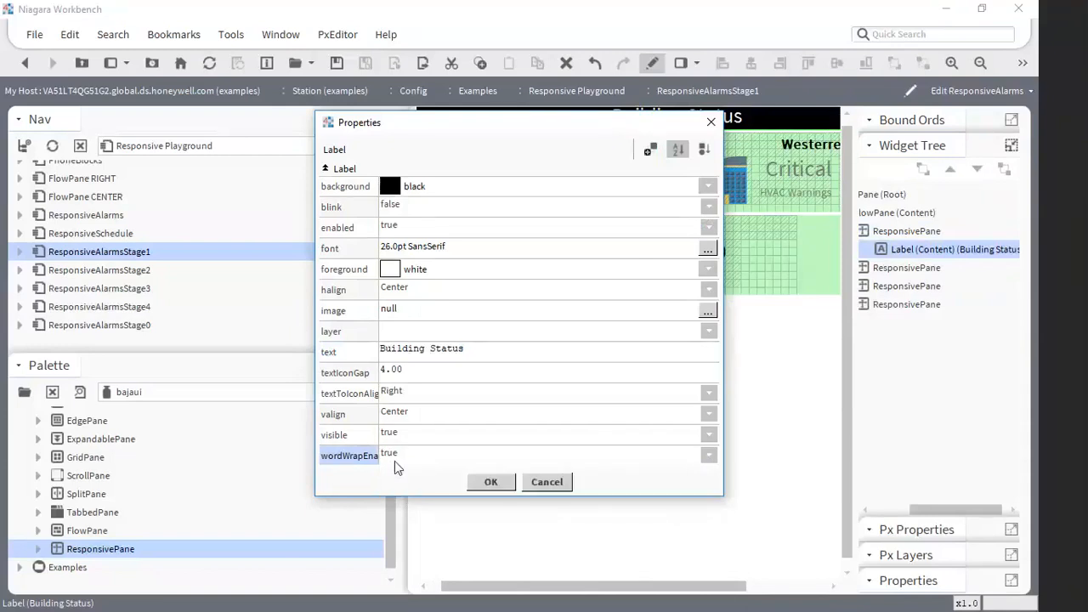
left_click(504, 482)
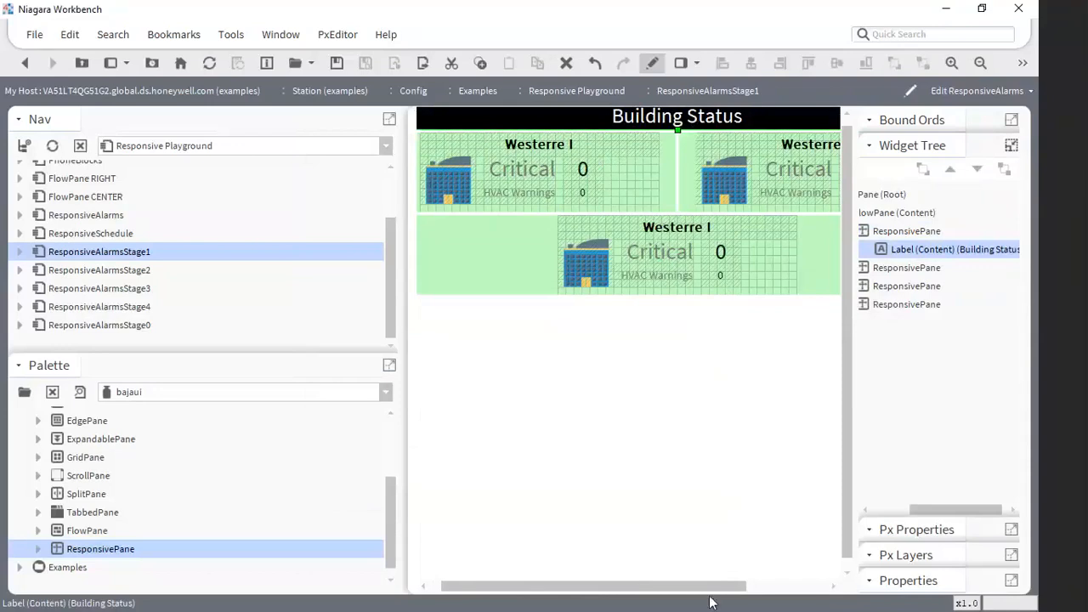
- Resize the Px editing area to check how the Building Status header and the three alarm blocks reflow
left_click_drag(710, 597, 697, 596)
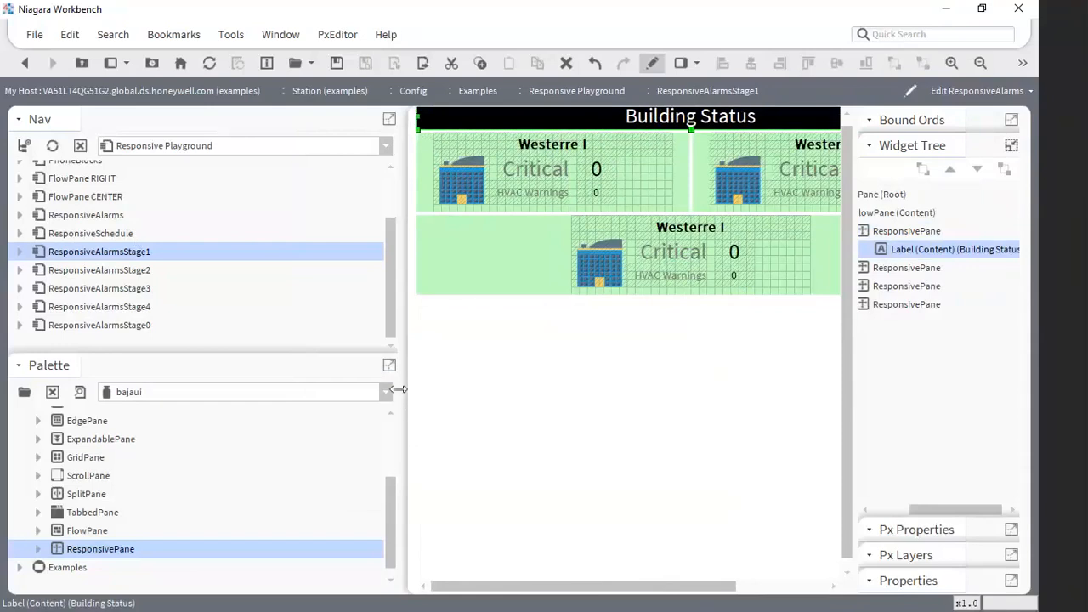
left_click_drag(398, 389, 318, 389)
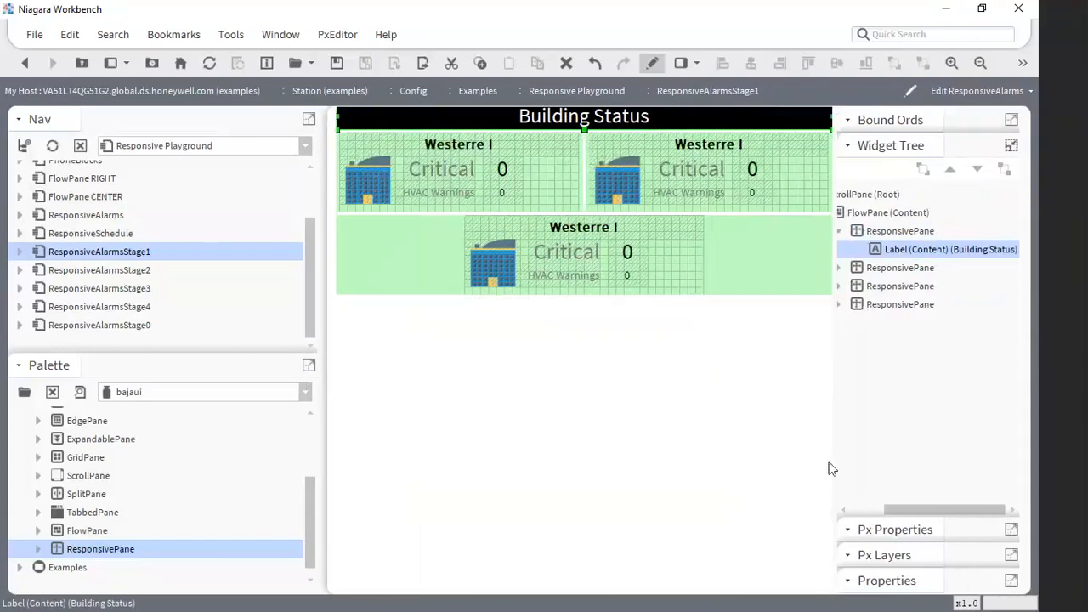
left_click_drag(831, 469, 792, 459)
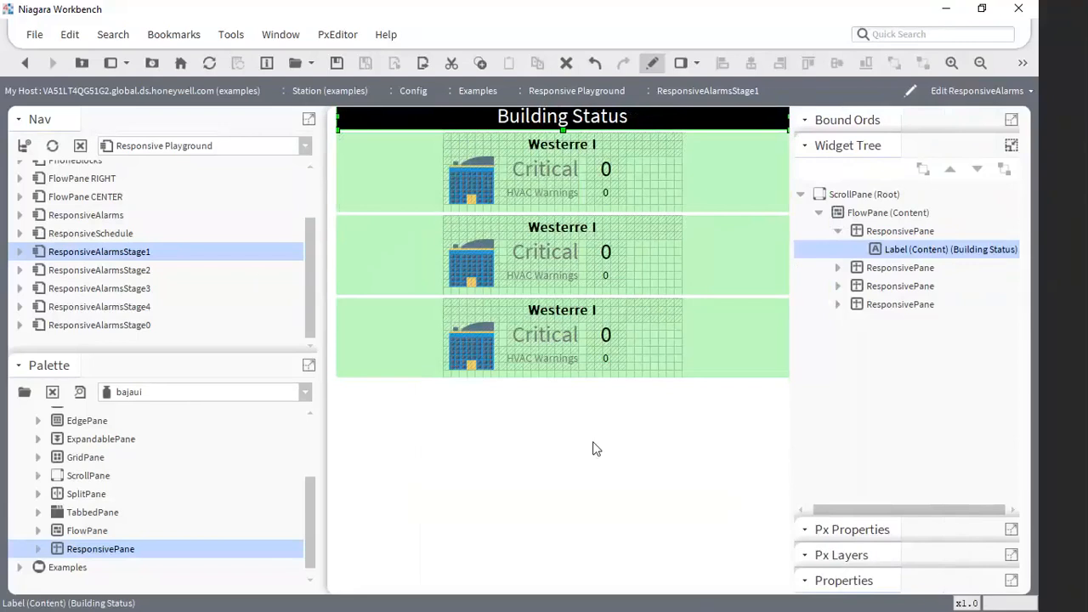
- Leave ResponsiveAlarmsStage1 without saving, view ResponsiveAlarmsStage2, and inspect ResponsiveAlarmsStage3 in edit mode
double_click(99, 270)
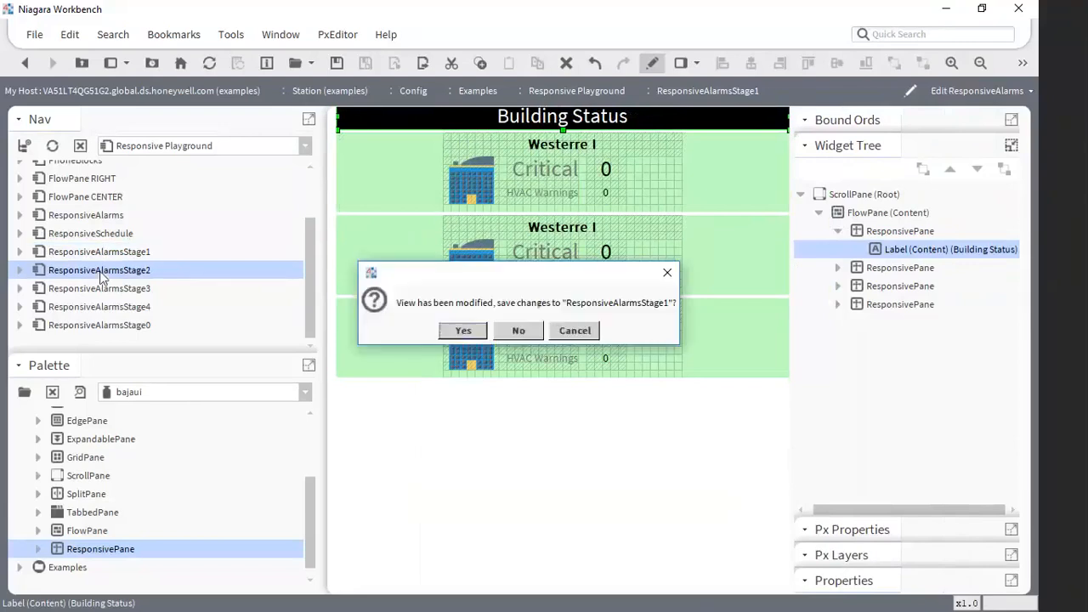
left_click(517, 332)
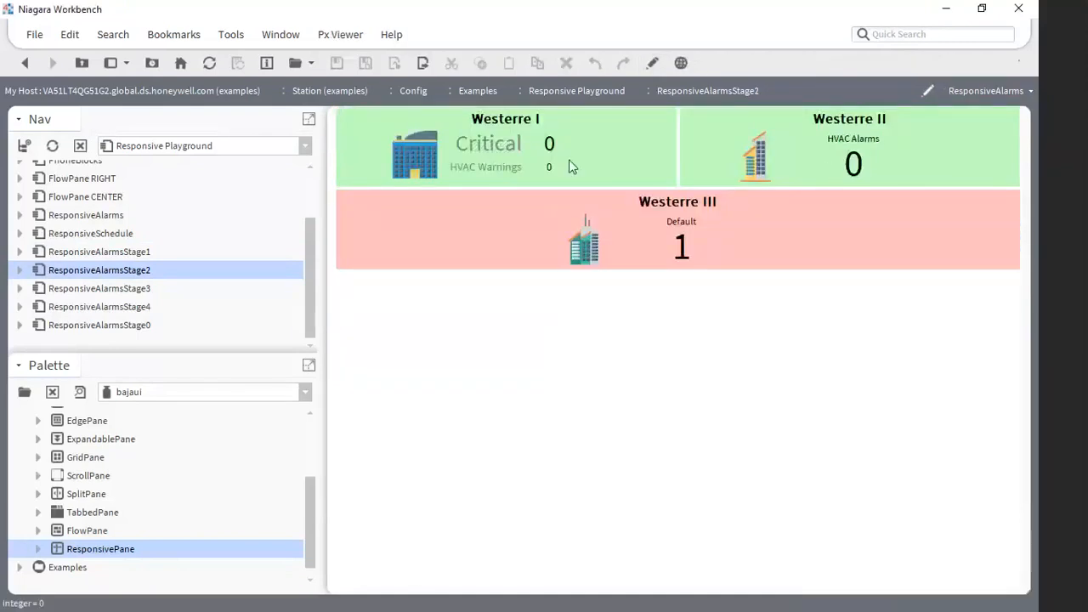
double_click(131, 289)
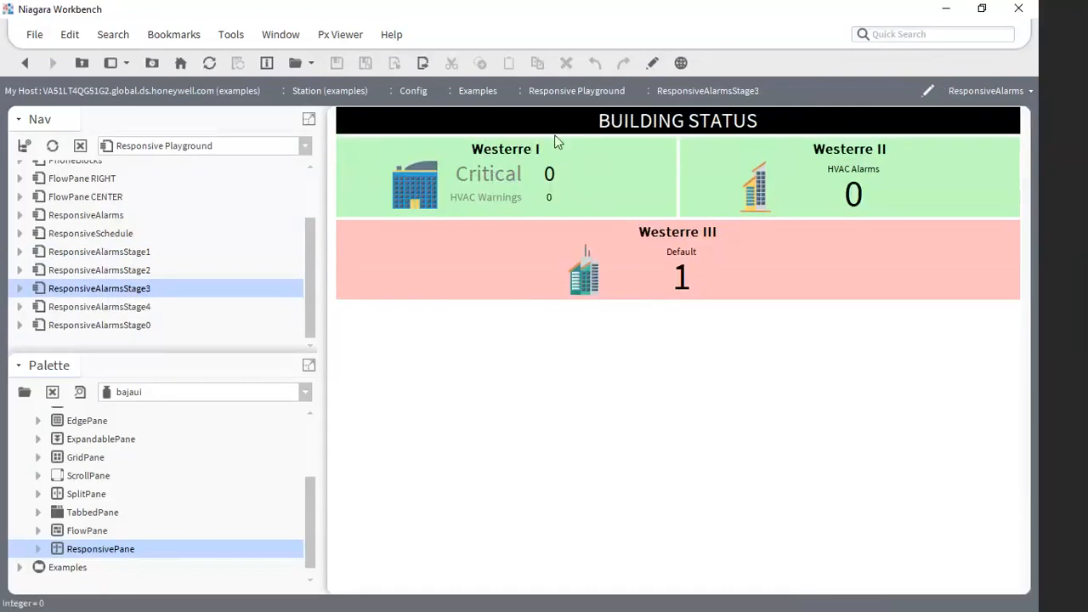
left_click(653, 65)
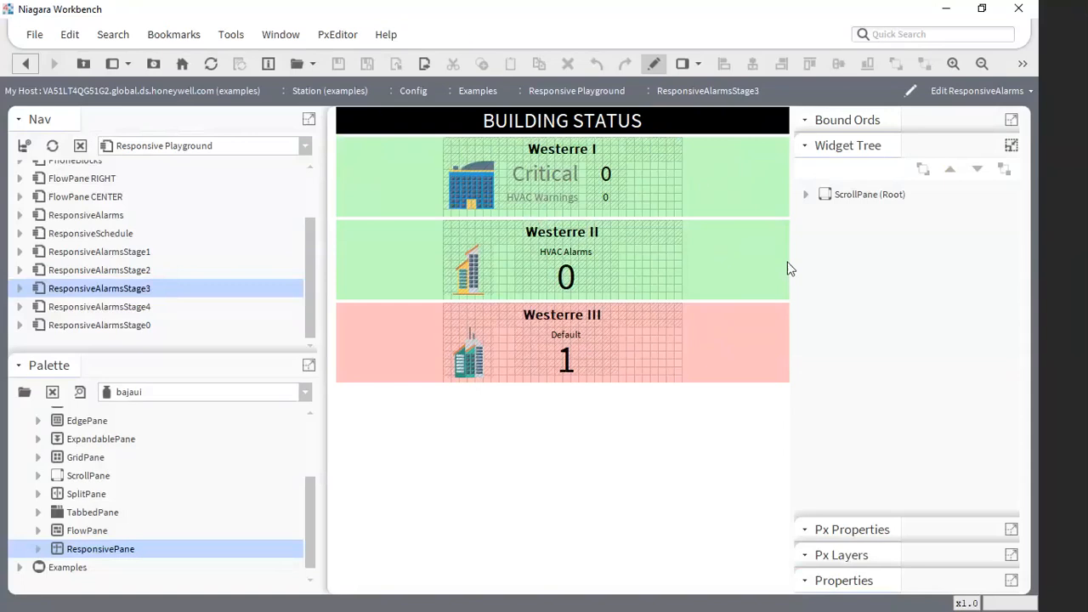
left_click(512, 469)
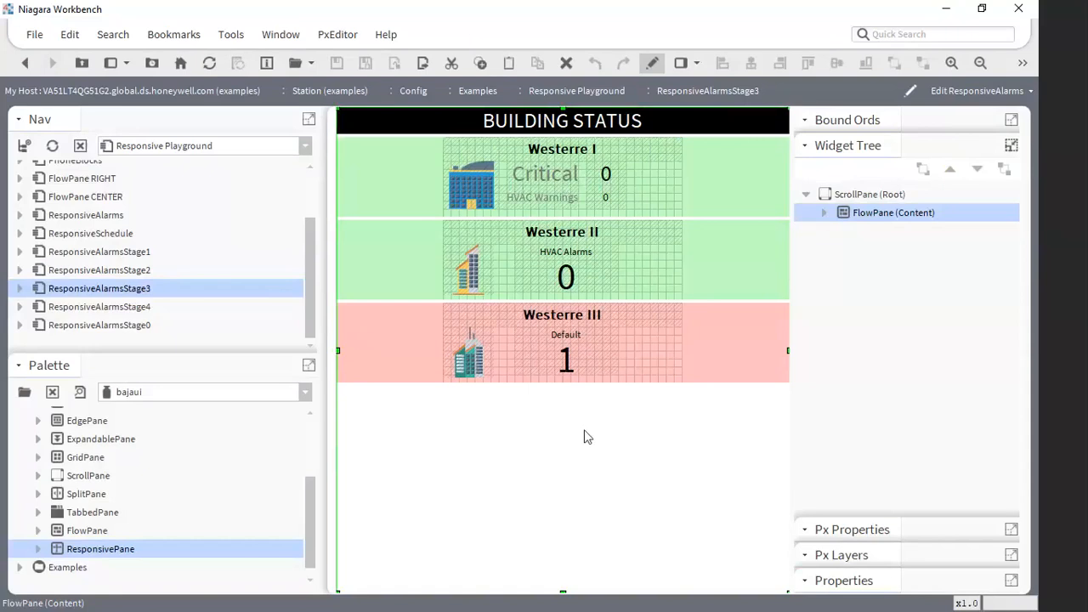
- Open ResponsiveAlarmsStage4 in edit mode and select the empty content of the last ResponsivePane in the FlowPane
left_click(120, 308)
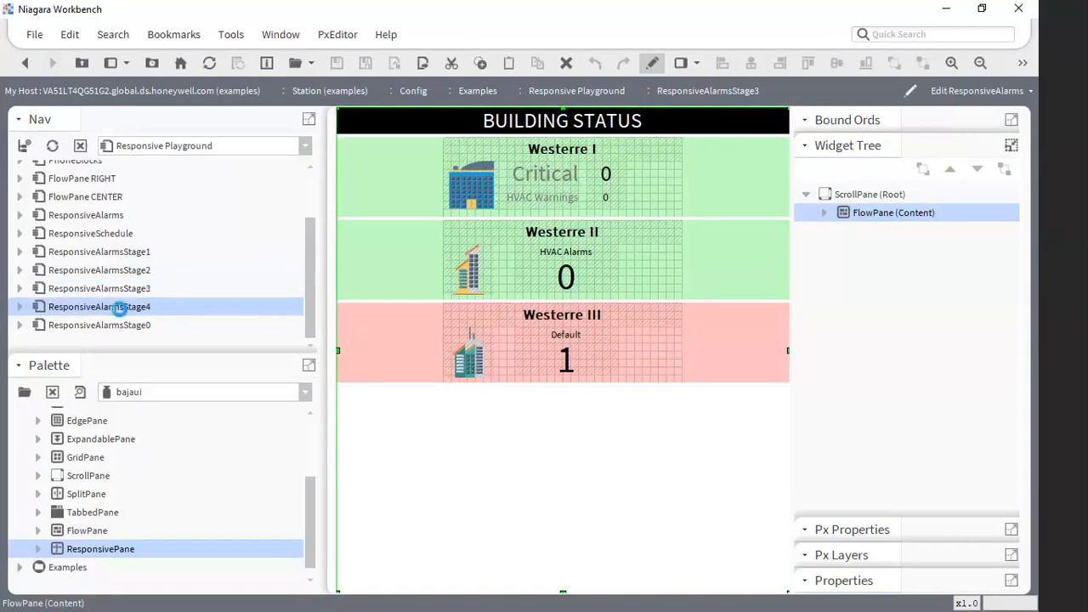
left_click(652, 73)
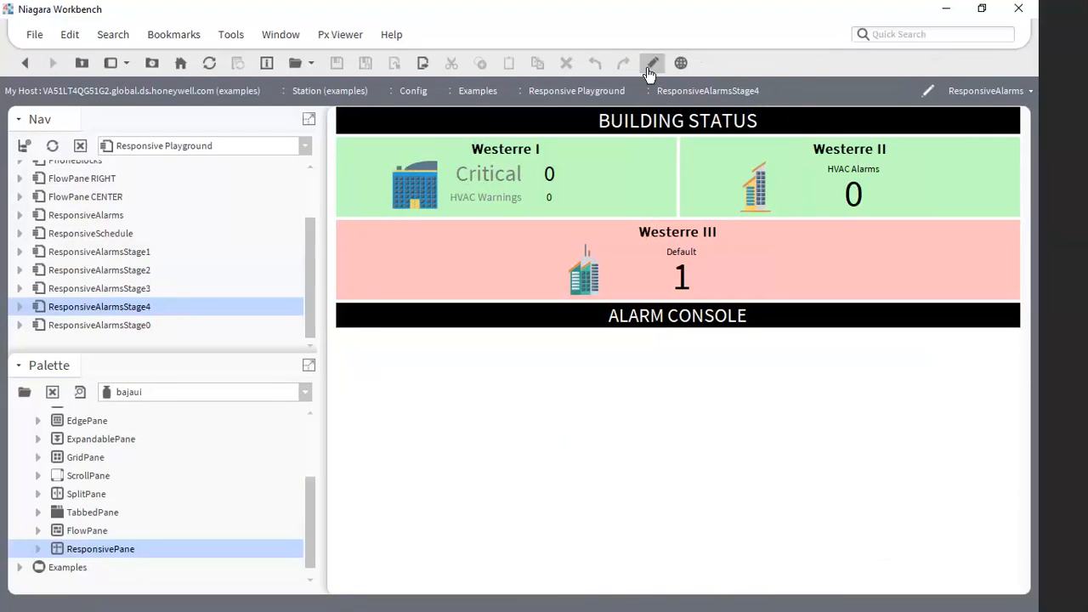
left_click(805, 194)
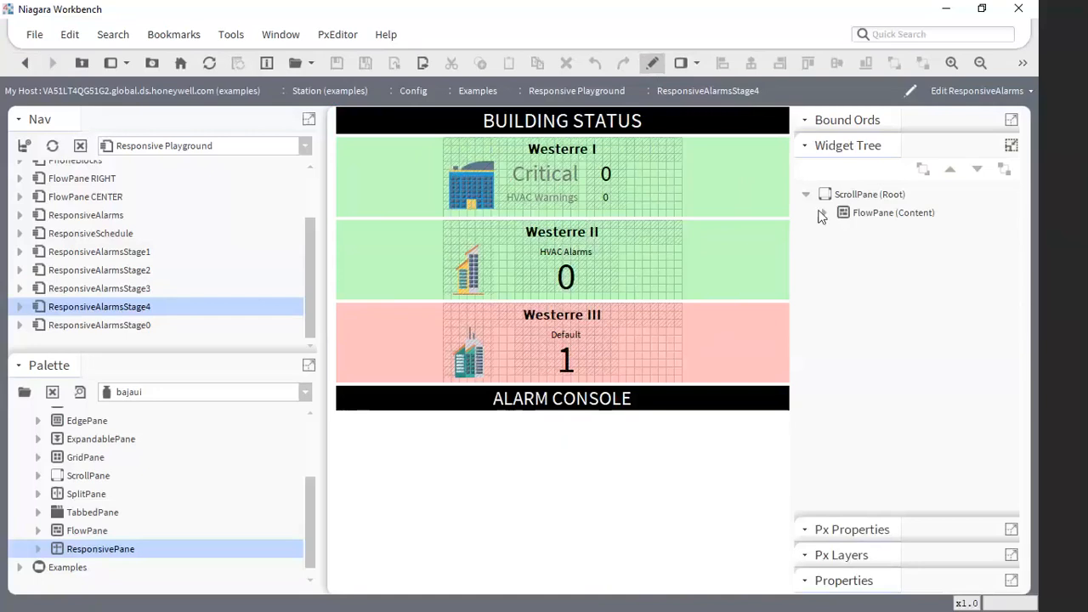
left_click(823, 213)
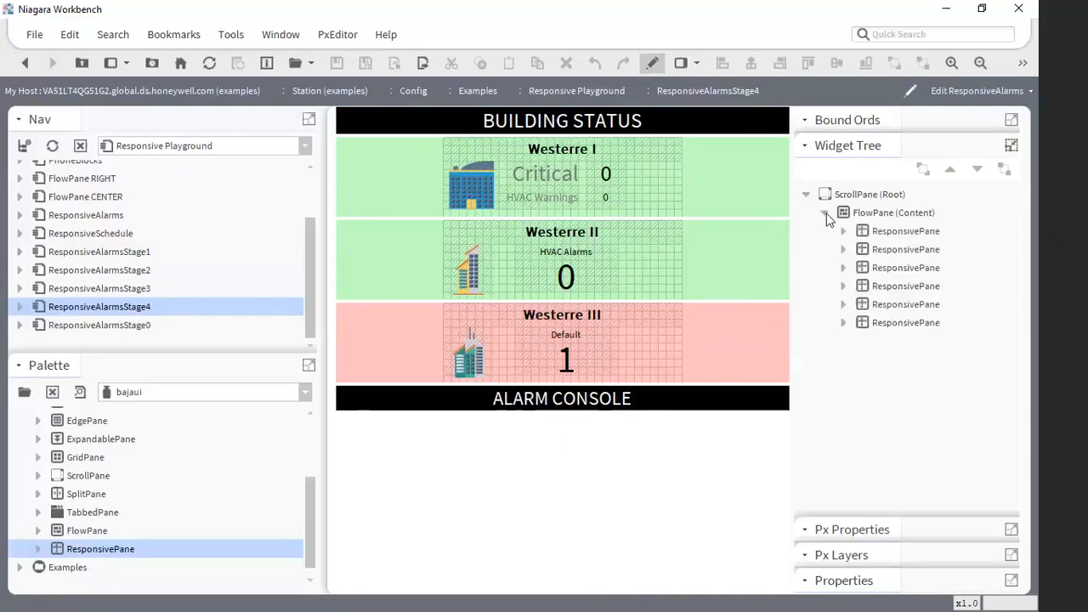
left_click(844, 323)
left_click(888, 343)
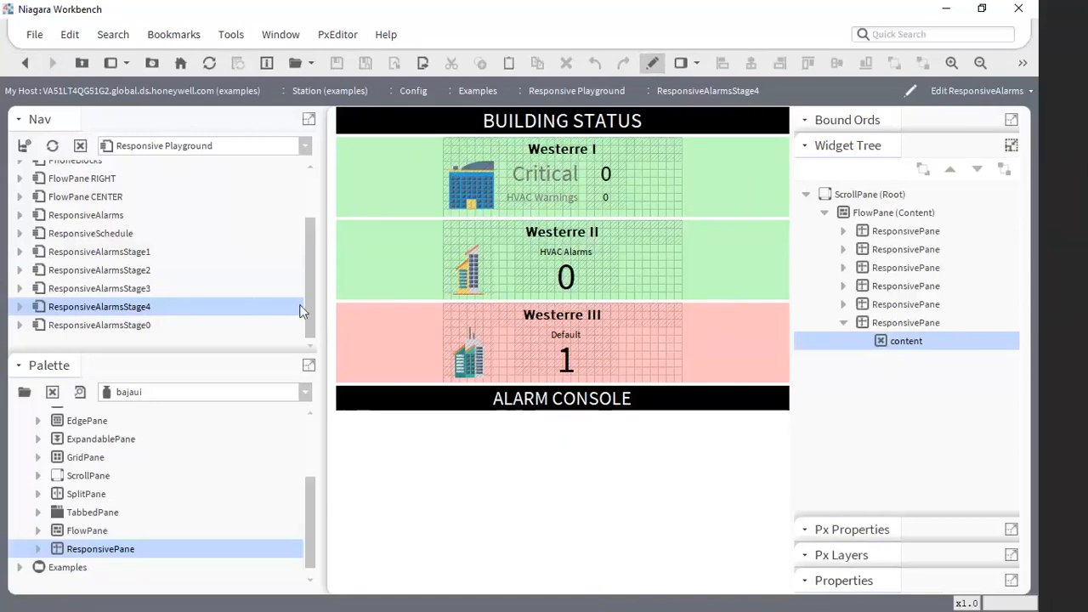
- Switch the navigation tree to Station (examples) and expand Config, Services and AlarmService
left_click_drag(309, 318, 308, 248)
left_click(167, 151)
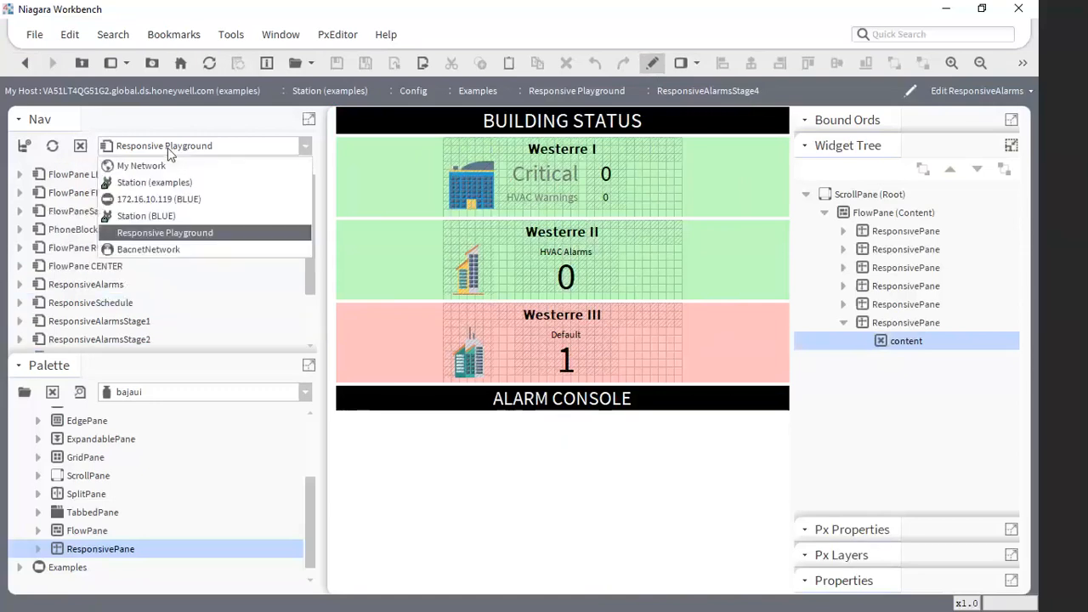
left_click(179, 176)
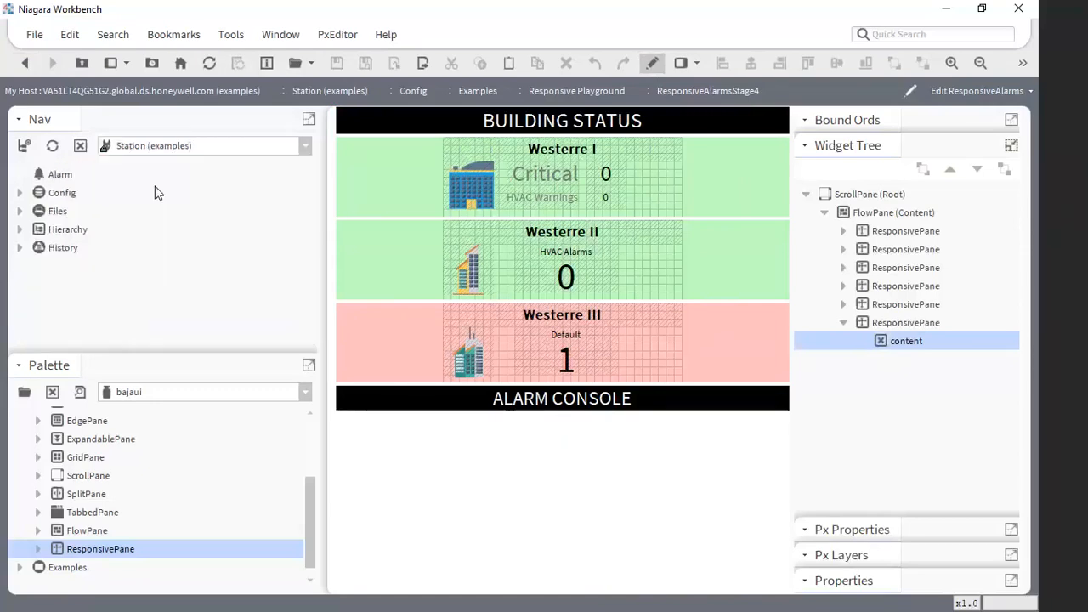
left_click(20, 193)
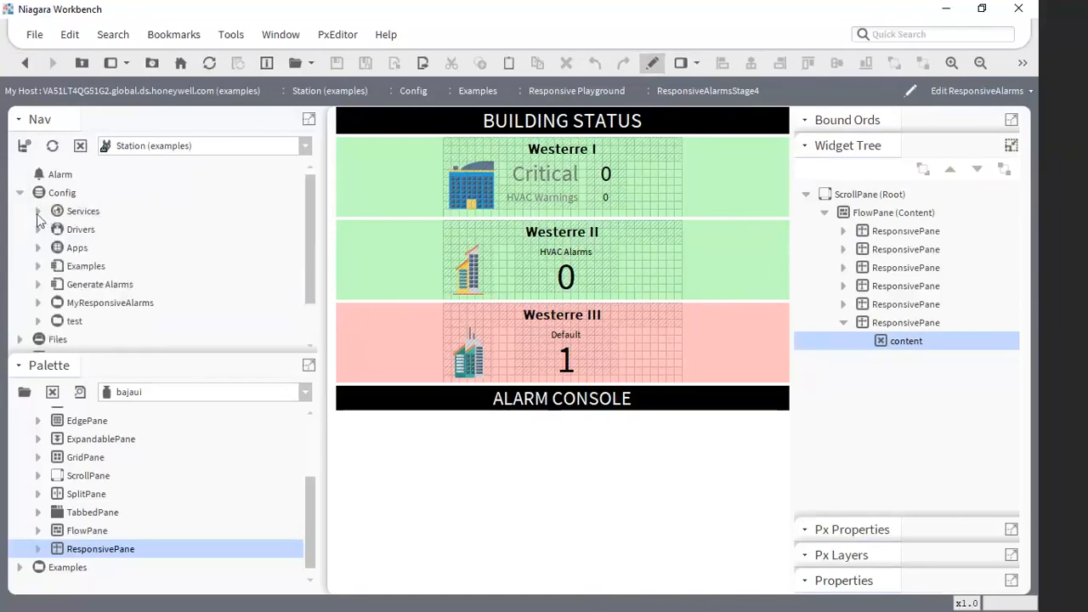
left_click(37, 211)
left_click(56, 192)
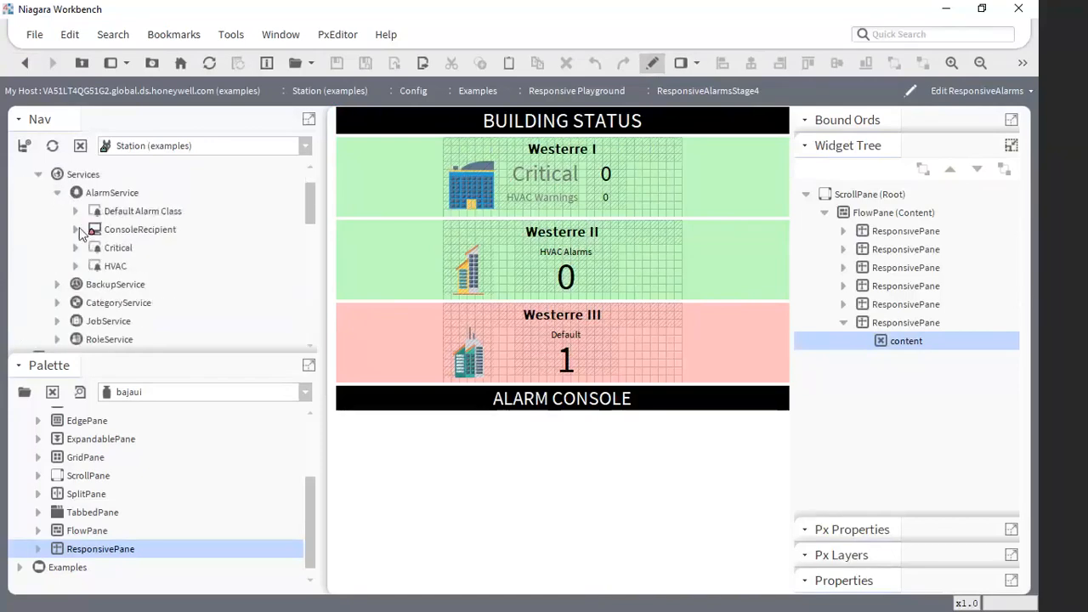
- Place ConsoleRecipient into the last ResponsivePane's empty content as a Workbench View widget of type Alarm Console
left_click(134, 234)
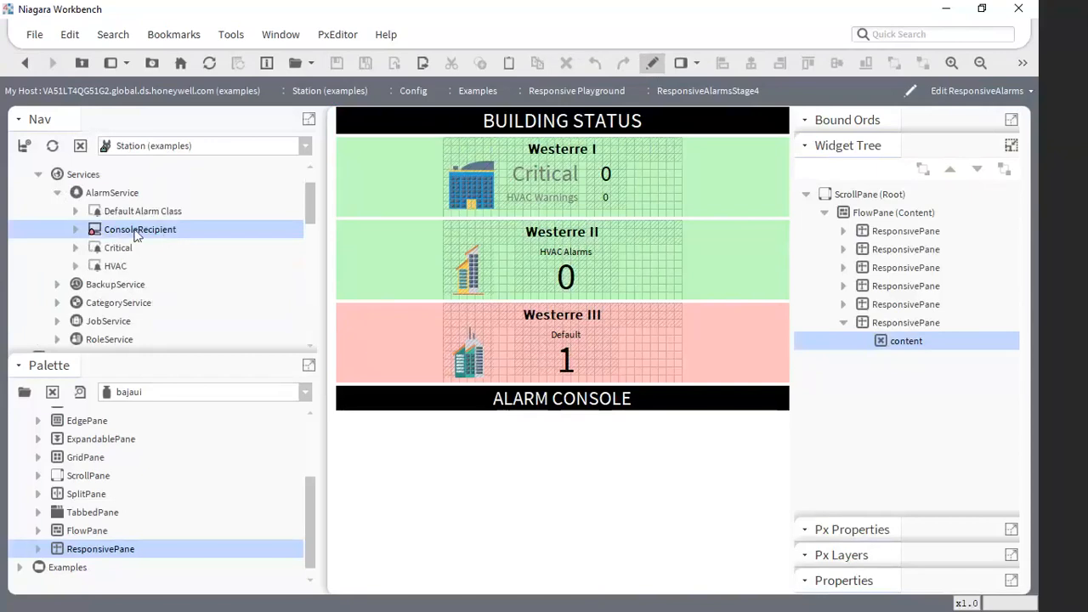
left_click_drag(134, 234, 896, 340)
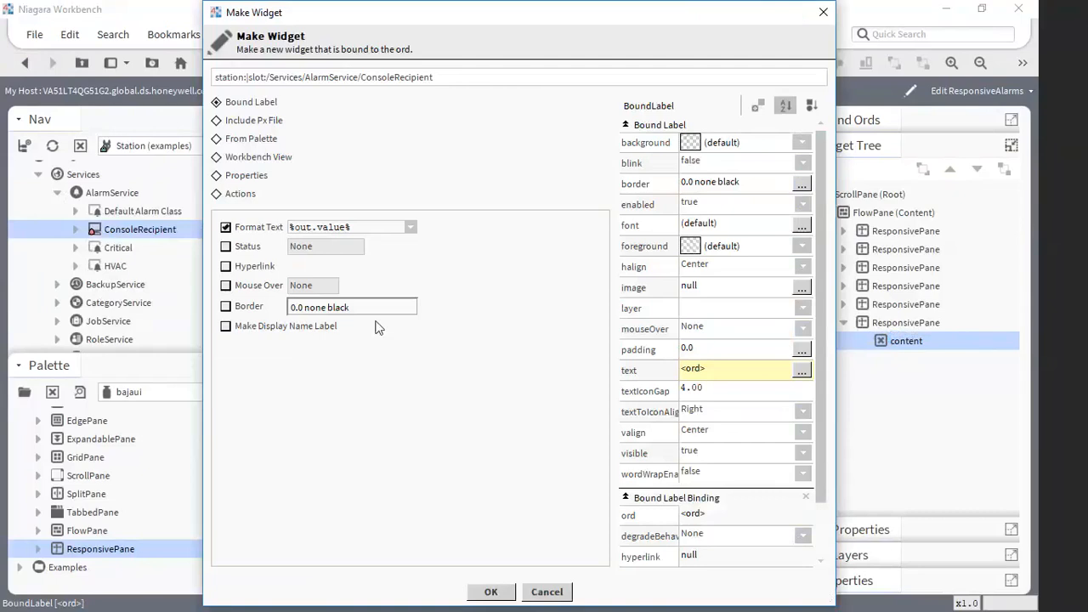
left_click(248, 158)
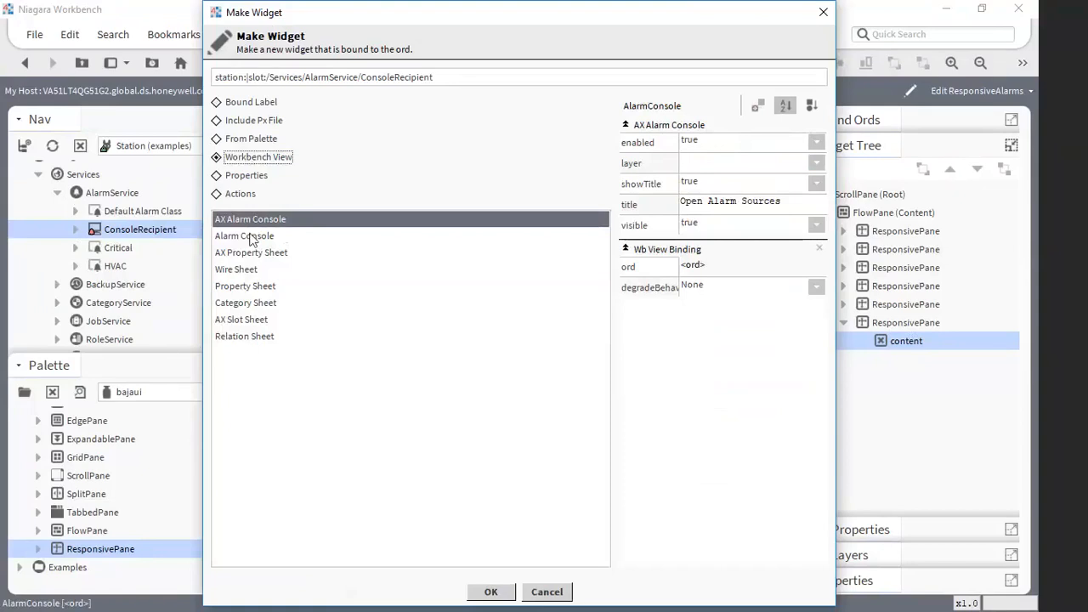
left_click(254, 238)
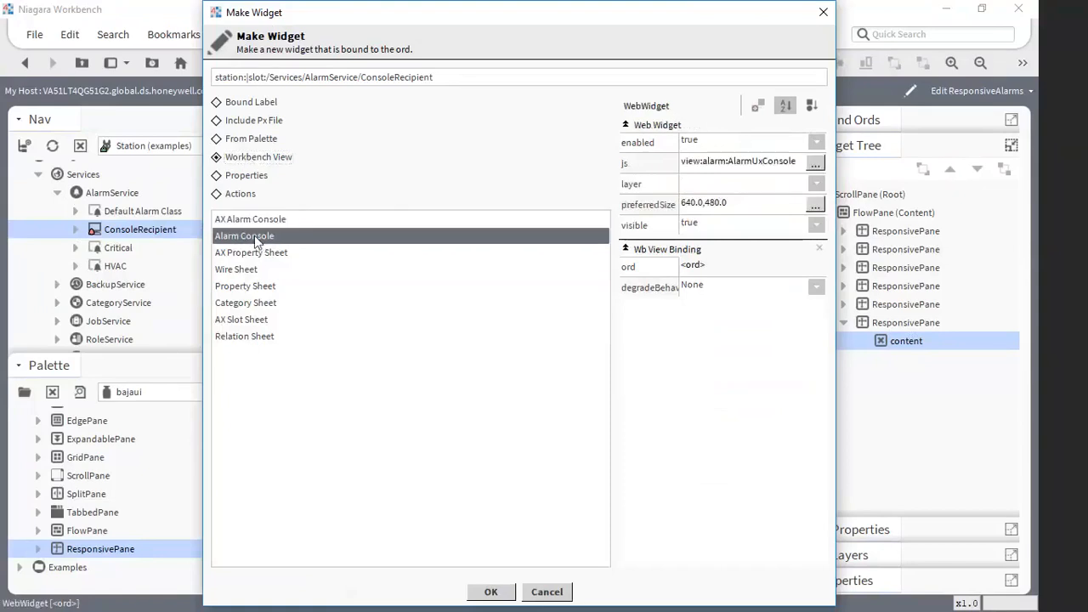
left_click(491, 591)
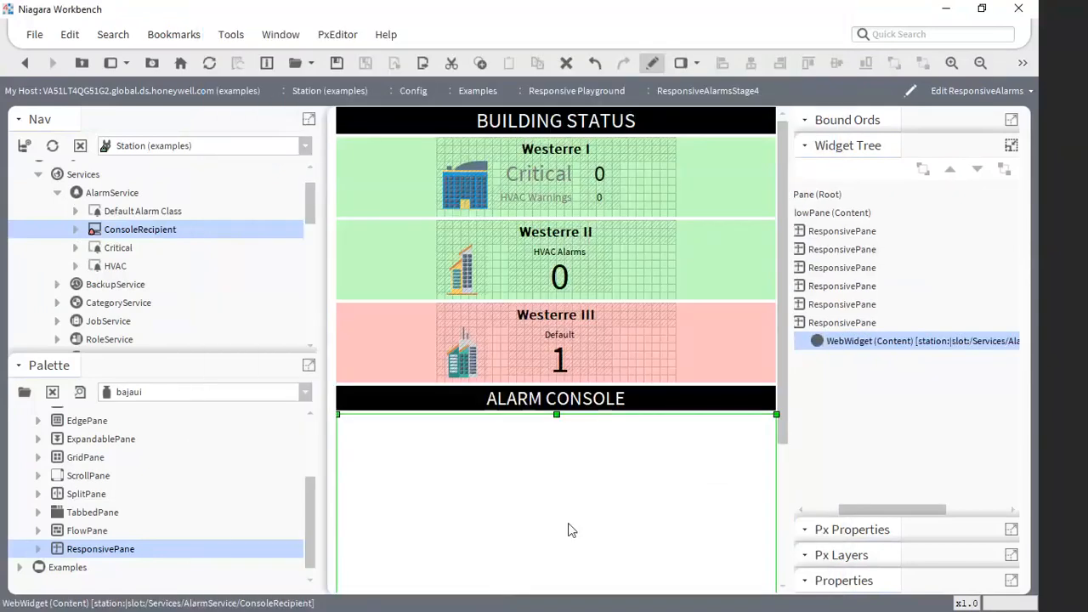
- Widen and narrow the Px editing area to check how the alarm blocks and alarm console adapt
left_click_drag(863, 509, 845, 510)
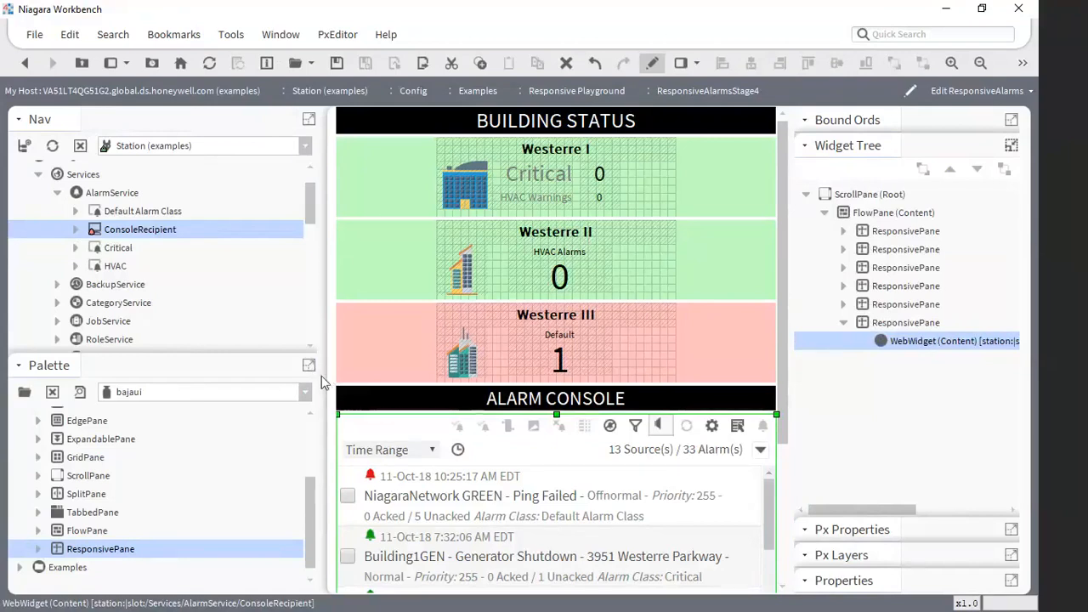
left_click_drag(320, 375, 192, 374)
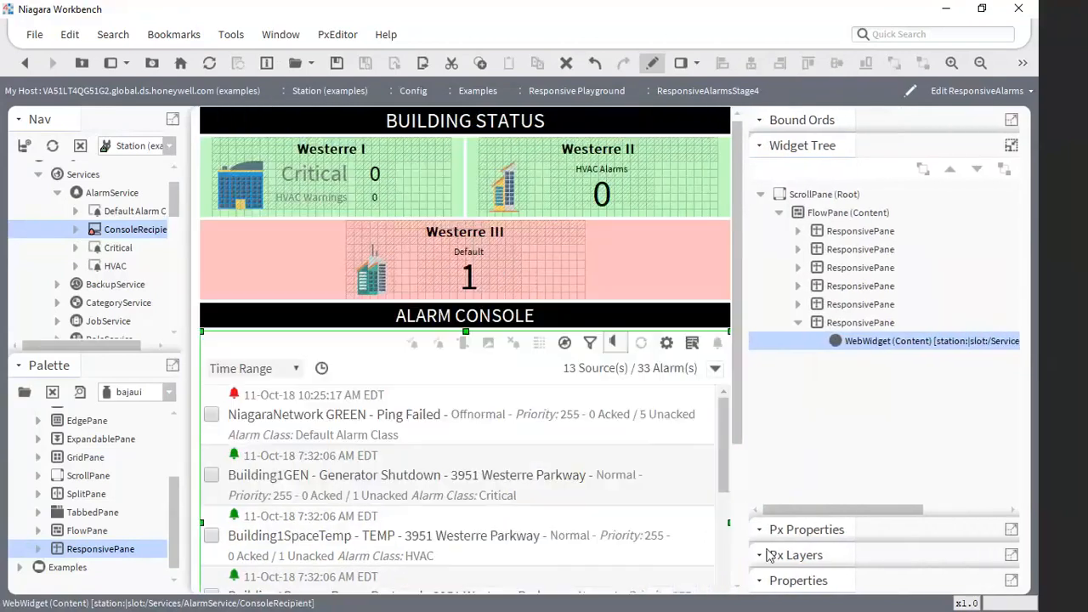
left_click_drag(740, 442, 954, 442)
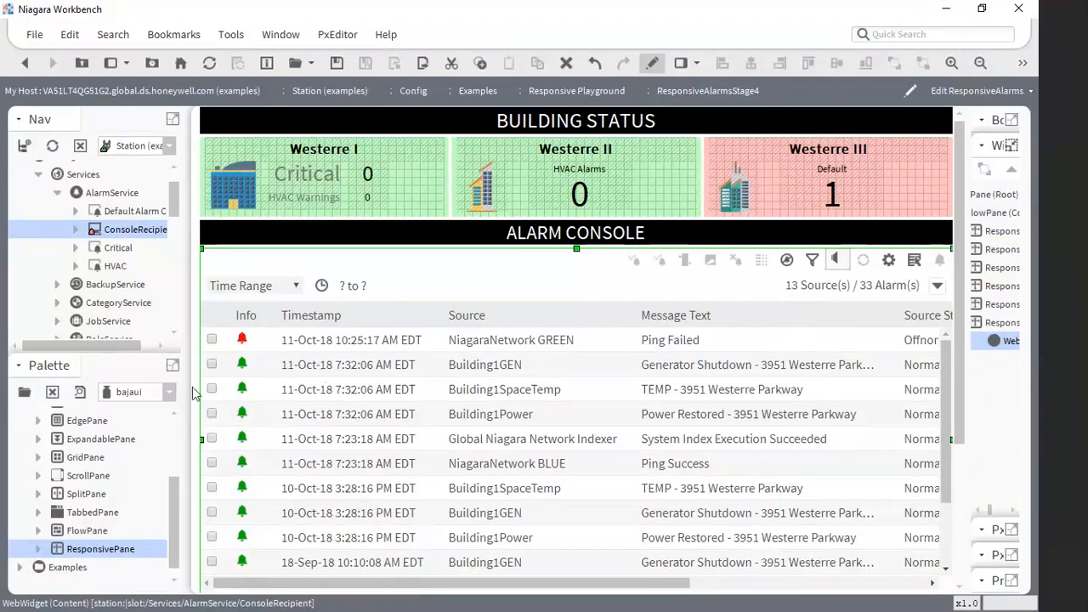
left_click_drag(182, 384, 335, 365)
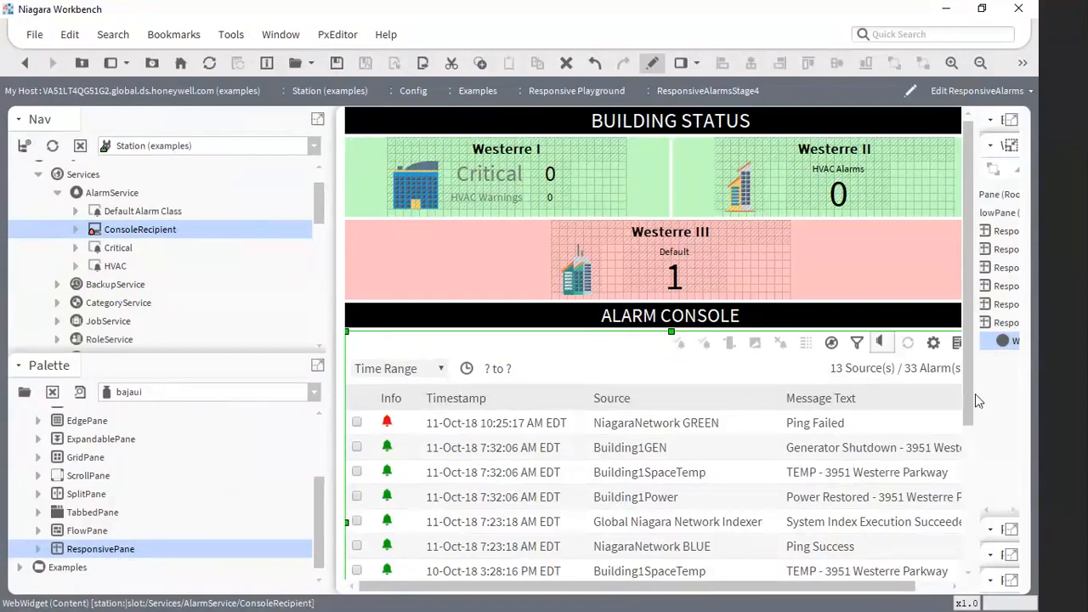
left_click_drag(975, 393, 812, 505)
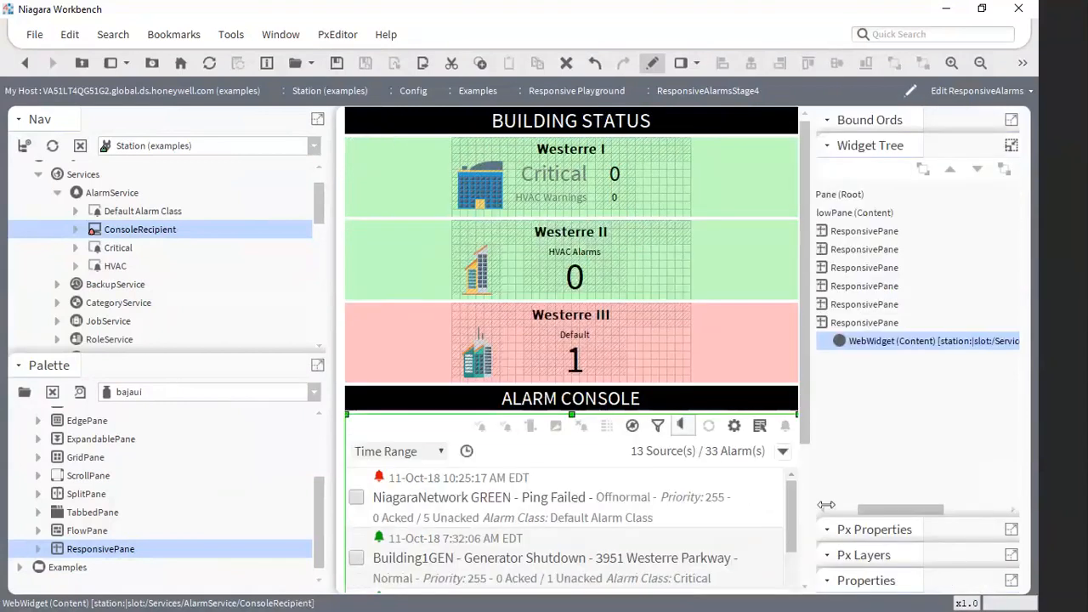
- Inspect the Building Status header pane and the Westerre alarm blocks by selecting them one after another
left_click_drag(899, 510, 854, 510)
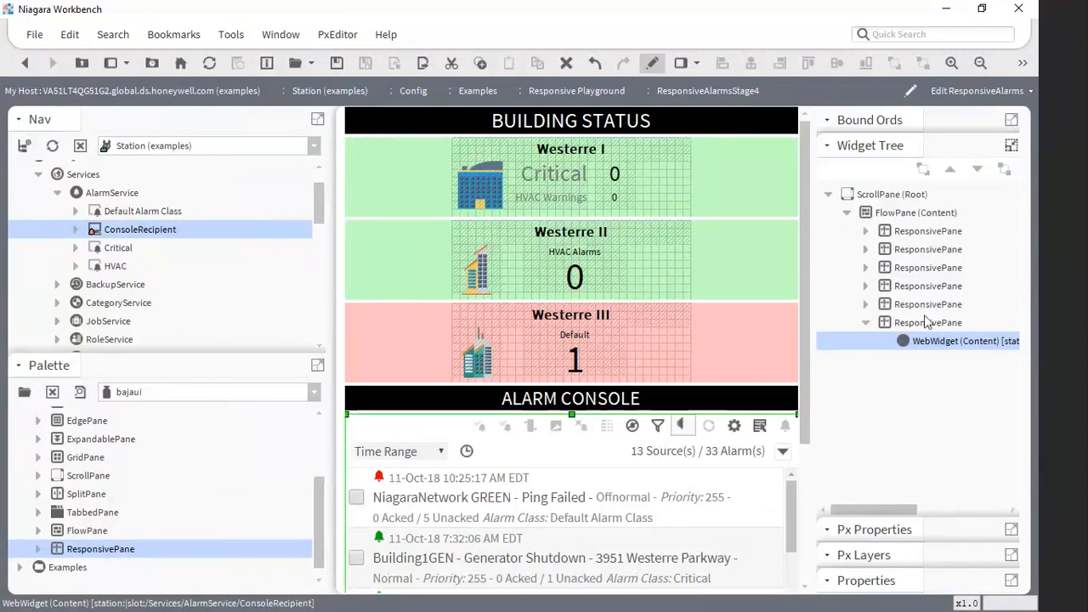
left_click(927, 231)
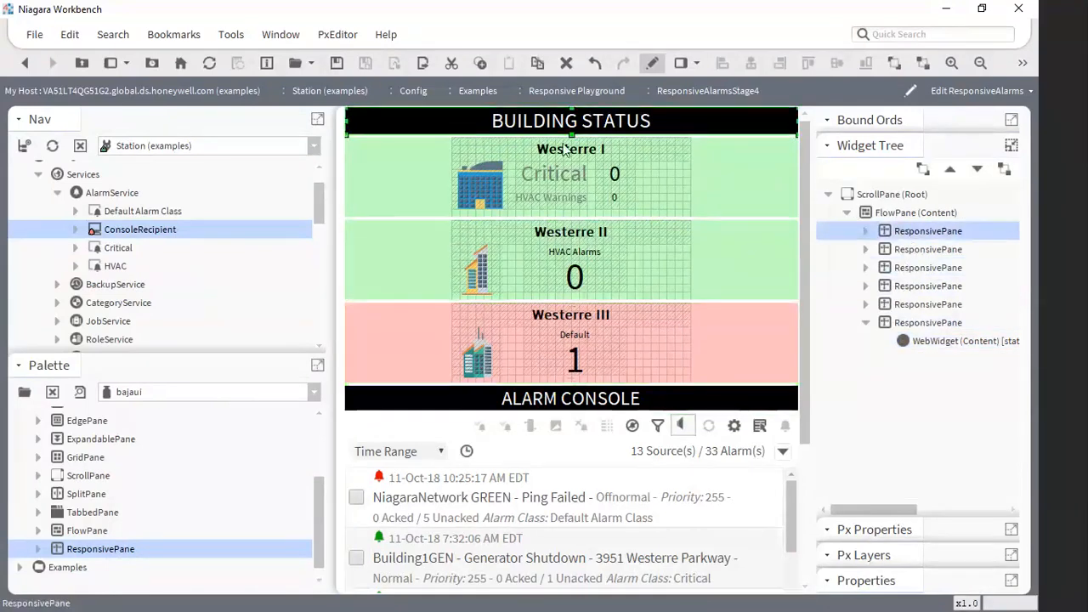
left_click(403, 177)
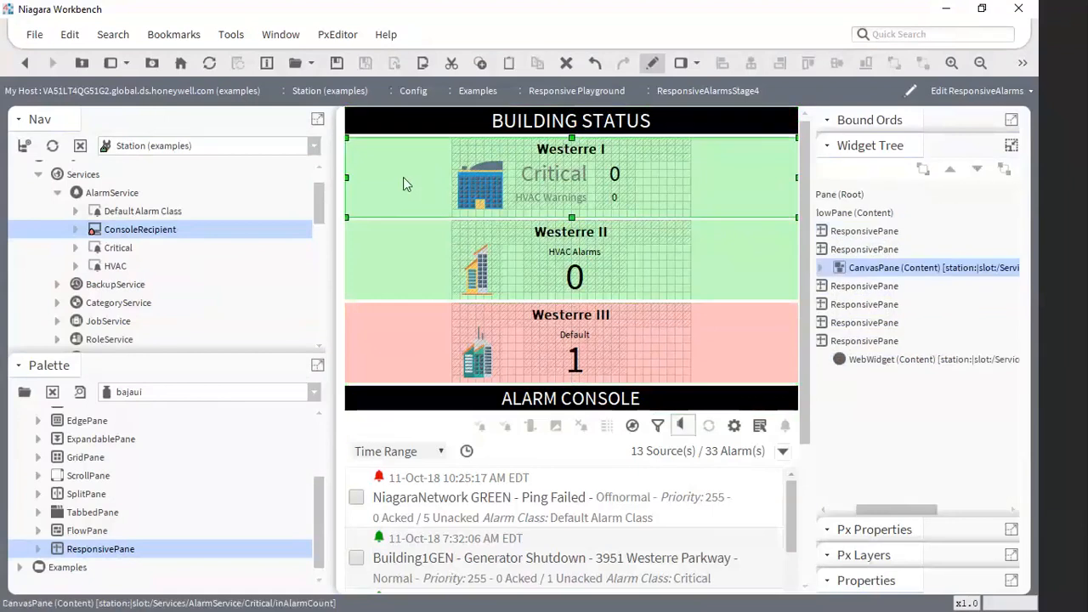
left_click(723, 253)
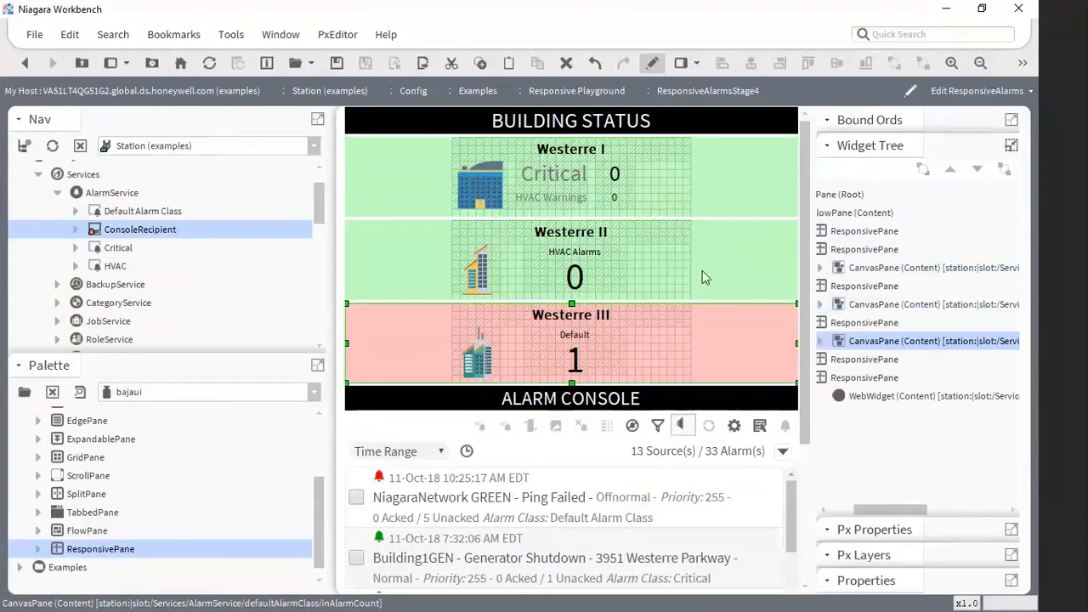
- Inspect the Alarm Console and Building Status headers and the embedded alarm console down to its command buttons
left_click(464, 398)
left_click(446, 116)
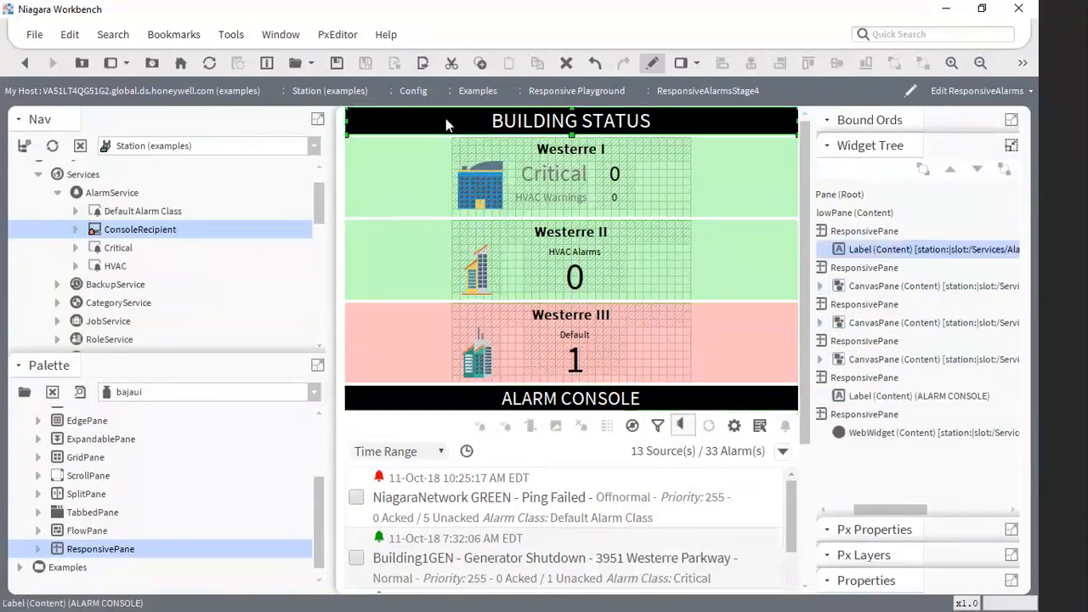
scroll(524, 358, "down", 1)
scroll(588, 375, "down", 2)
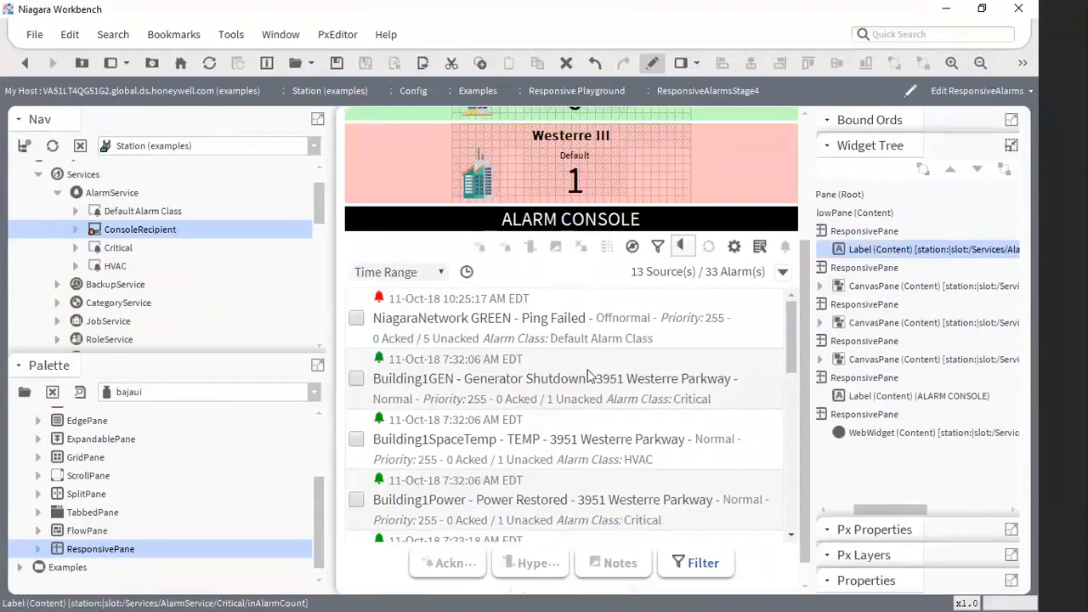
scroll(588, 375, "down", 1)
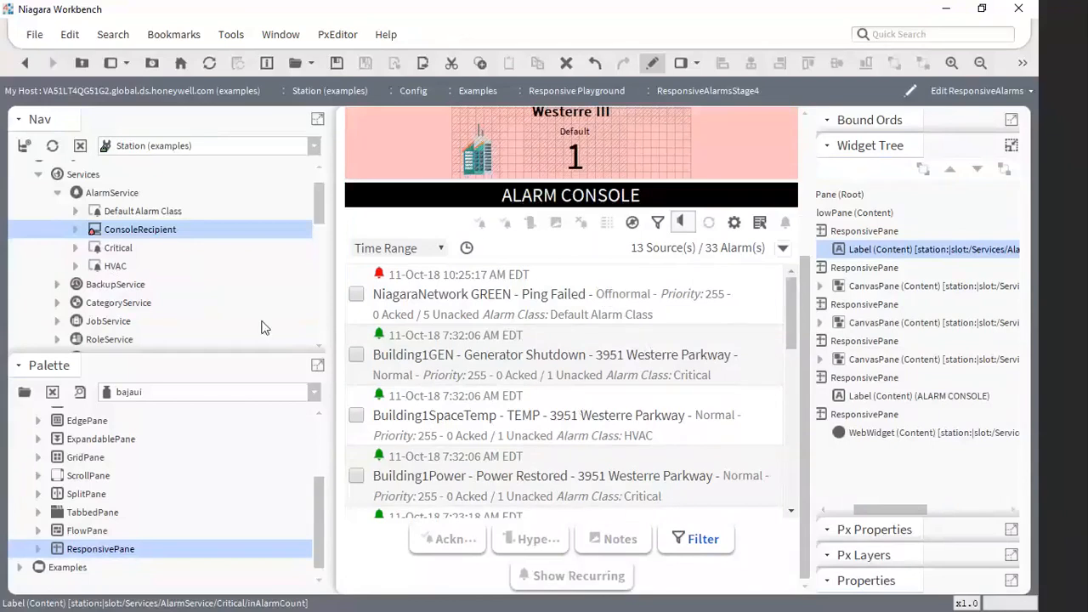
- Switch the navigation tree to Responsive Playground and open ResponsiveAlarms without saving the changes to ResponsiveAlarmsStage4
scroll(226, 266, "down", 1)
scroll(226, 265, "up", 2)
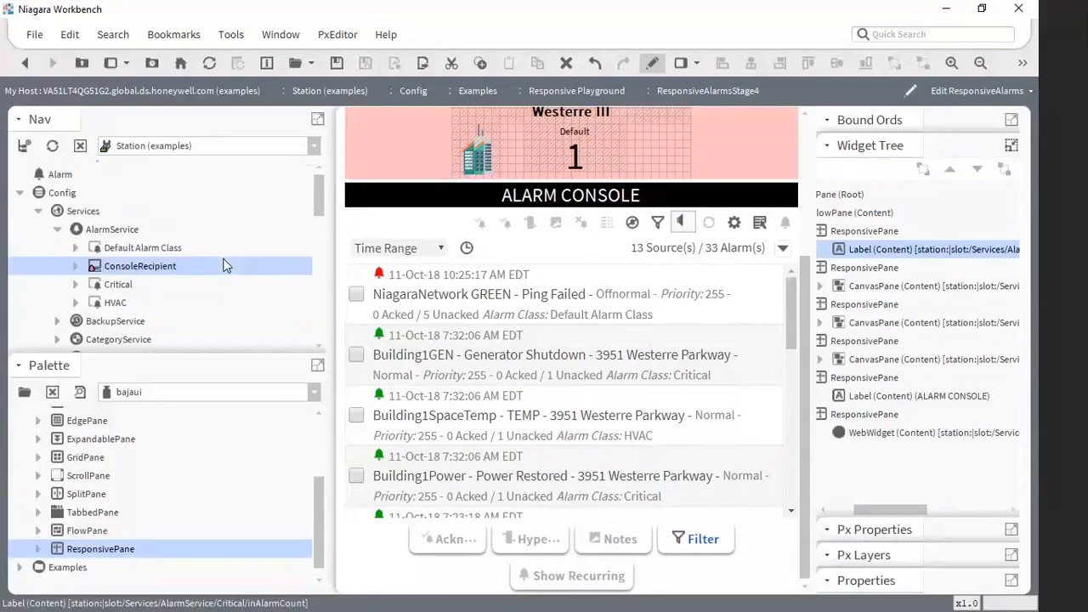
scroll(227, 266, "down", 5)
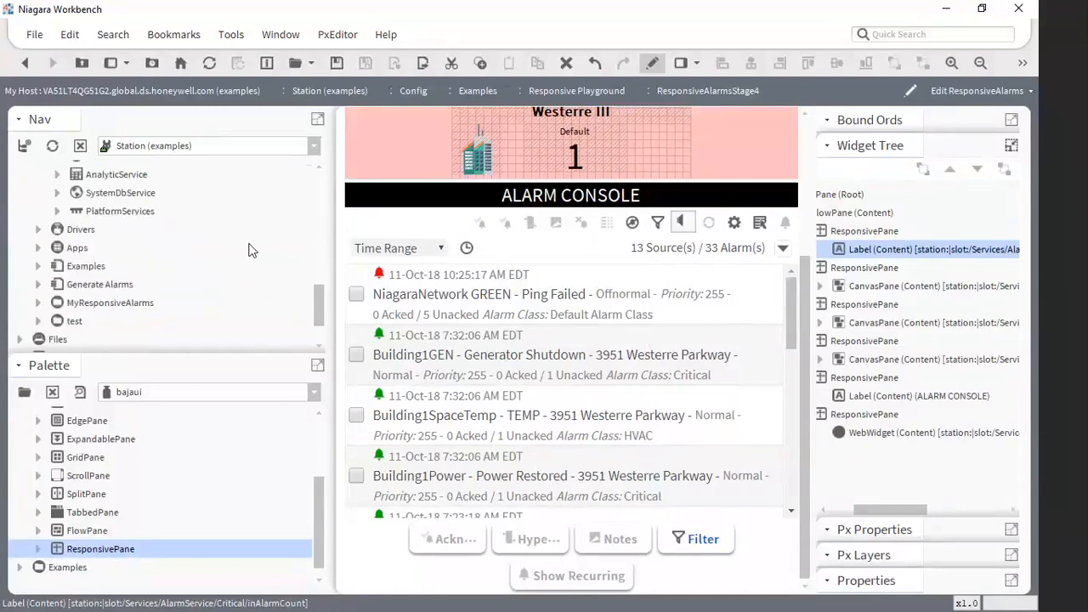
scroll(225, 238, "up", 2)
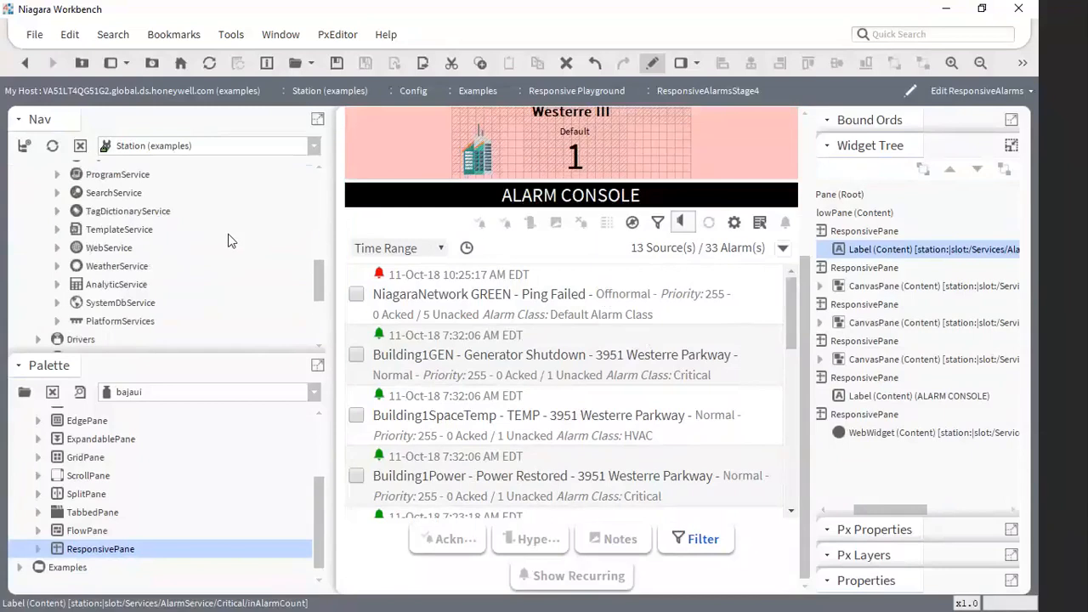
scroll(240, 236, "down", 2)
scroll(240, 230, "up", 6)
scroll(242, 253, "down", 5)
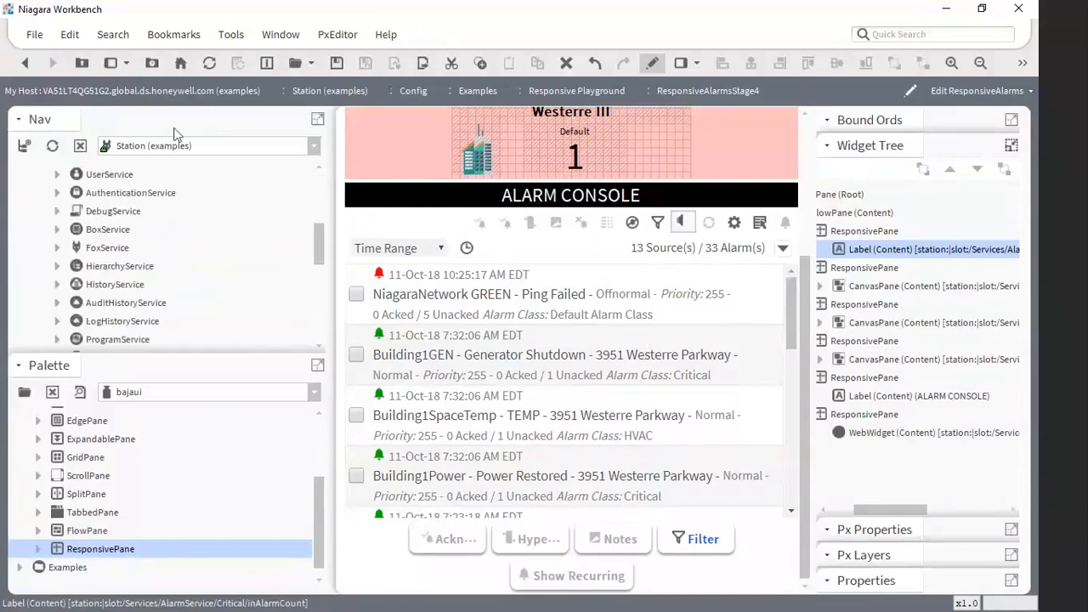
left_click(170, 148)
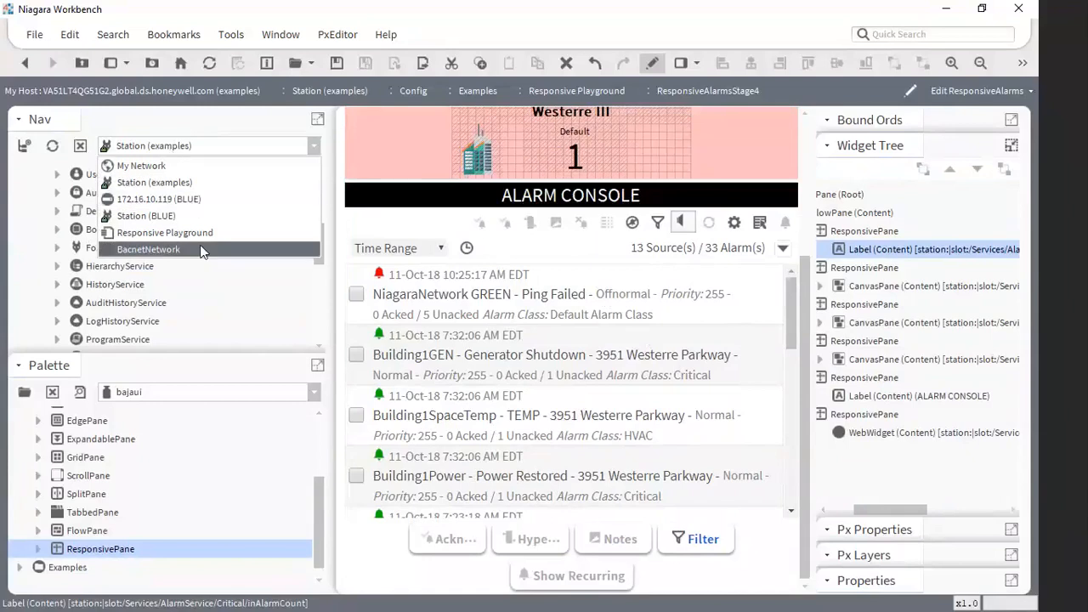
left_click(170, 232)
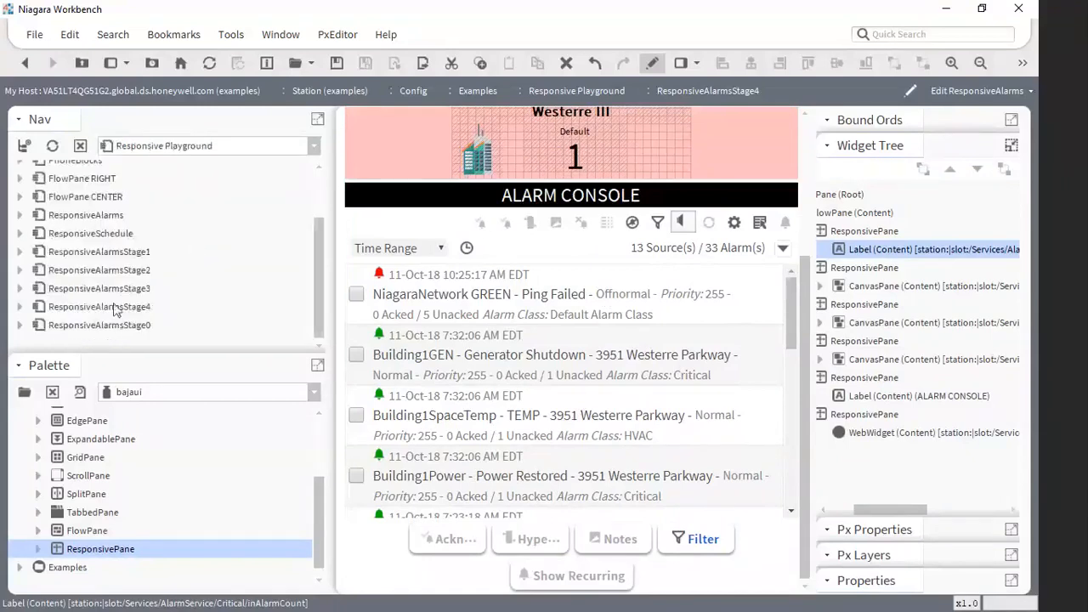
double_click(95, 218)
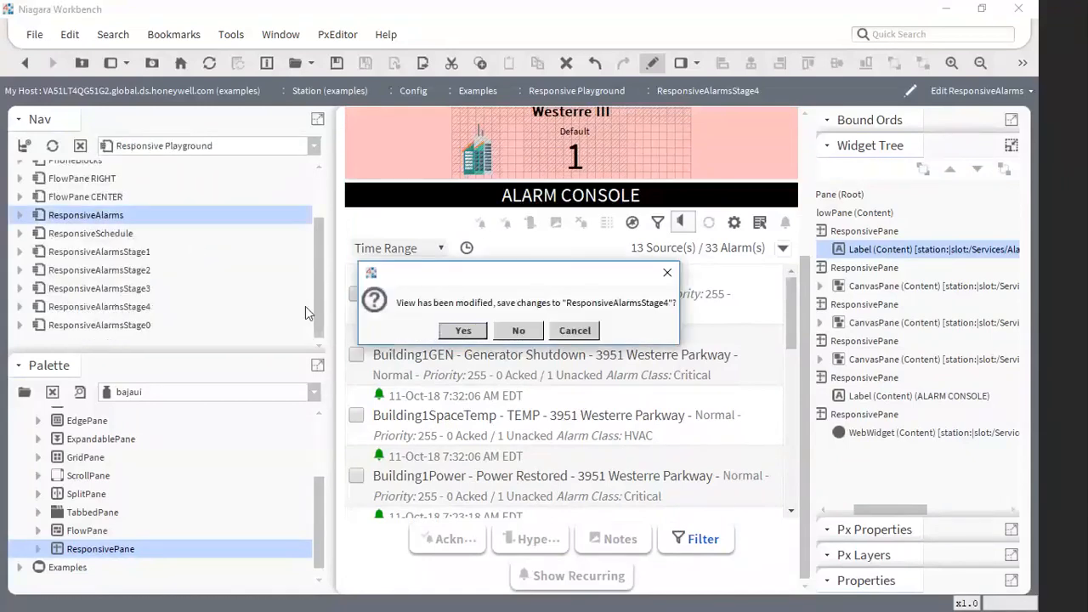
left_click(517, 329)
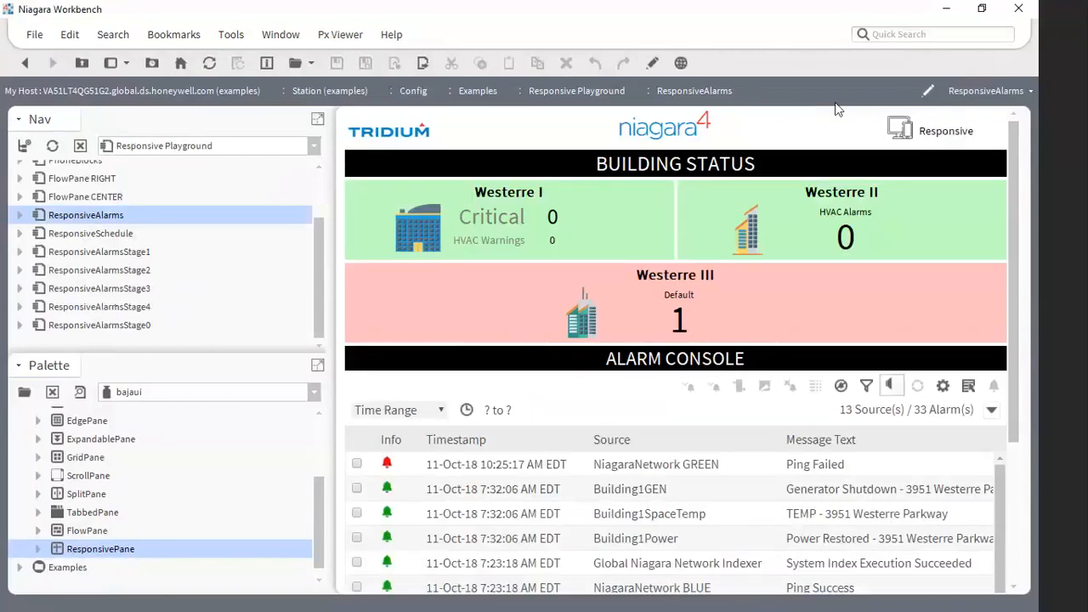
- Narrow and widen the ResponsiveAlarms view to check how its headers, alarm blocks and console reflow
left_click_drag(333, 347, 510, 350)
left_click_drag(597, 358, 281, 323)
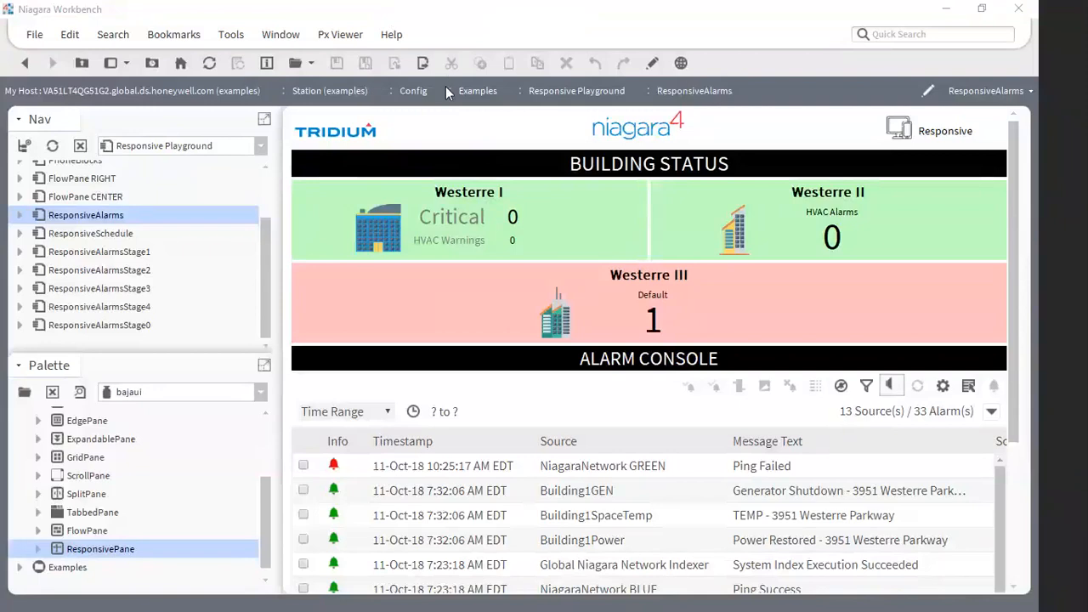
- Switch to the ResponsiveAlarms page in Chrome and open Developer tools with the Responsive device emulation showing
key("alt+Tab")
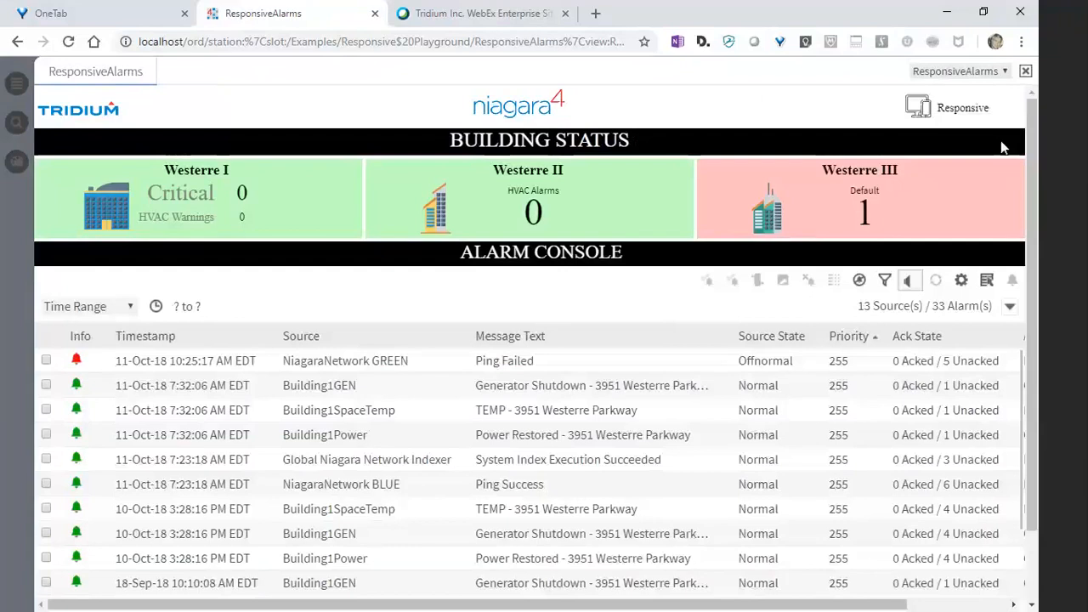
left_click(1023, 42)
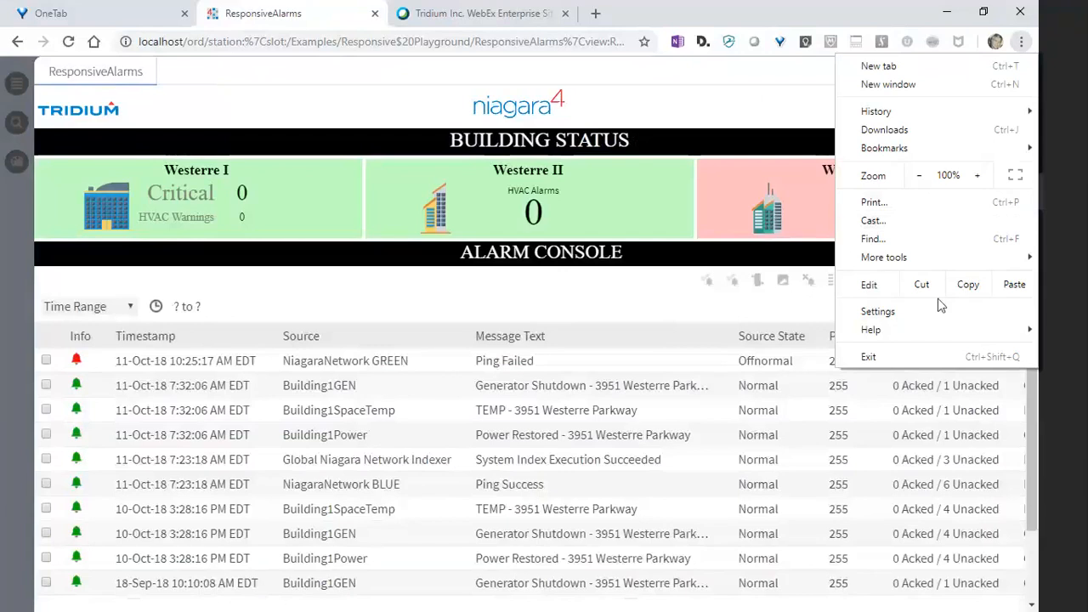
mouse_move(925, 259)
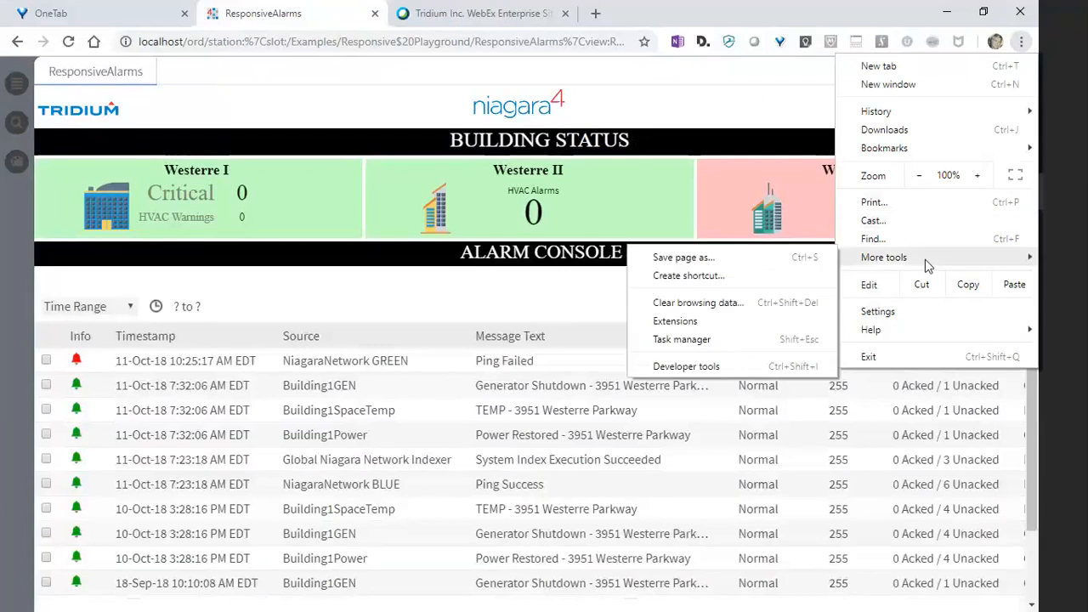
left_click(729, 367)
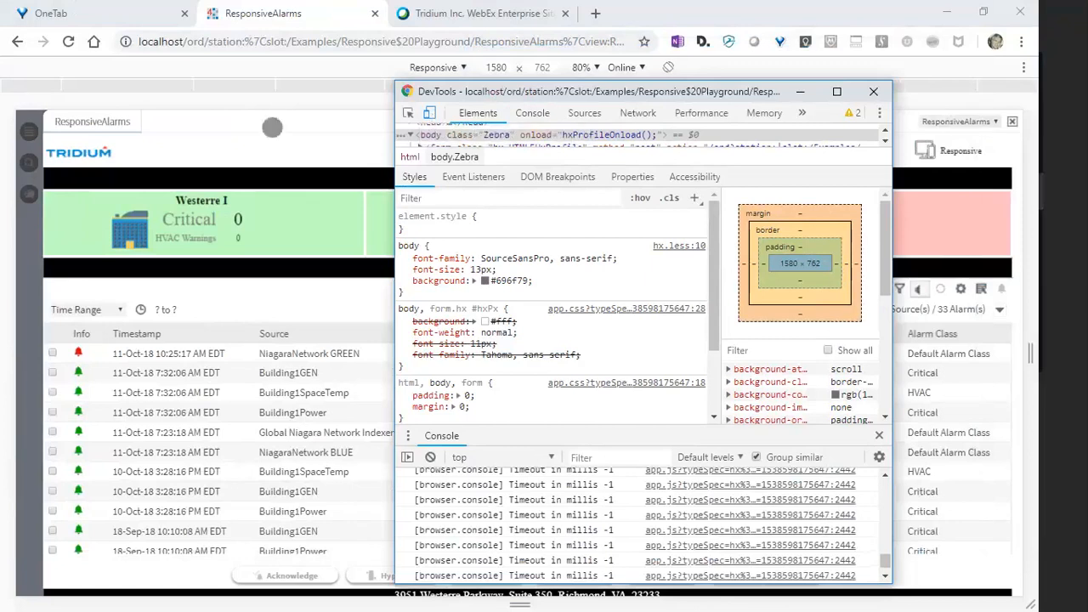
left_click(272, 127)
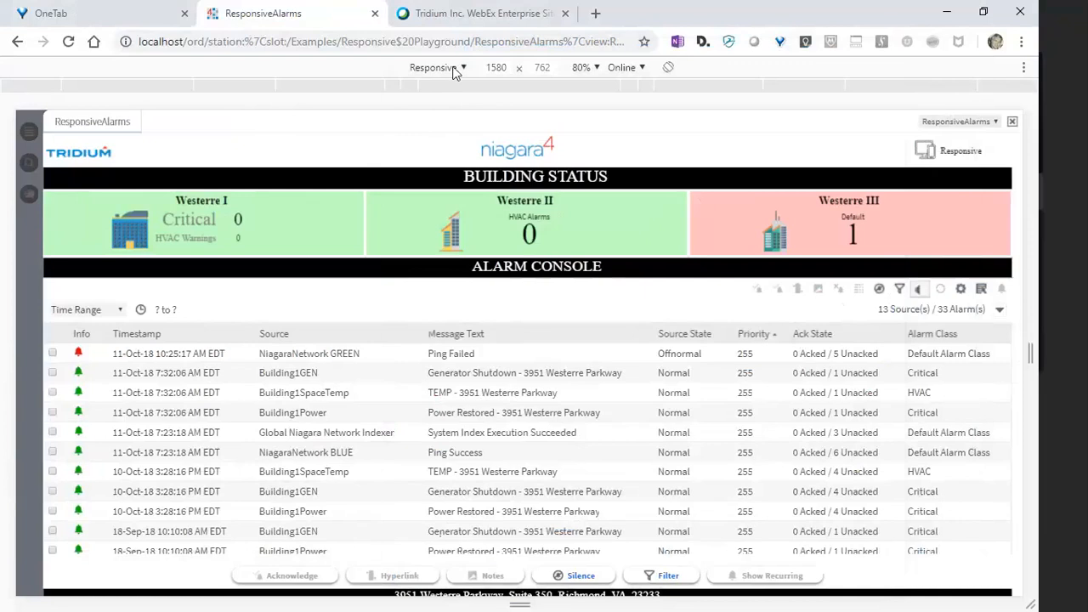
- Narrow the emulated page to 620 pixels, examine its lower part, and widen it to 1218 pixels
left_click_drag(1029, 353, 728, 388)
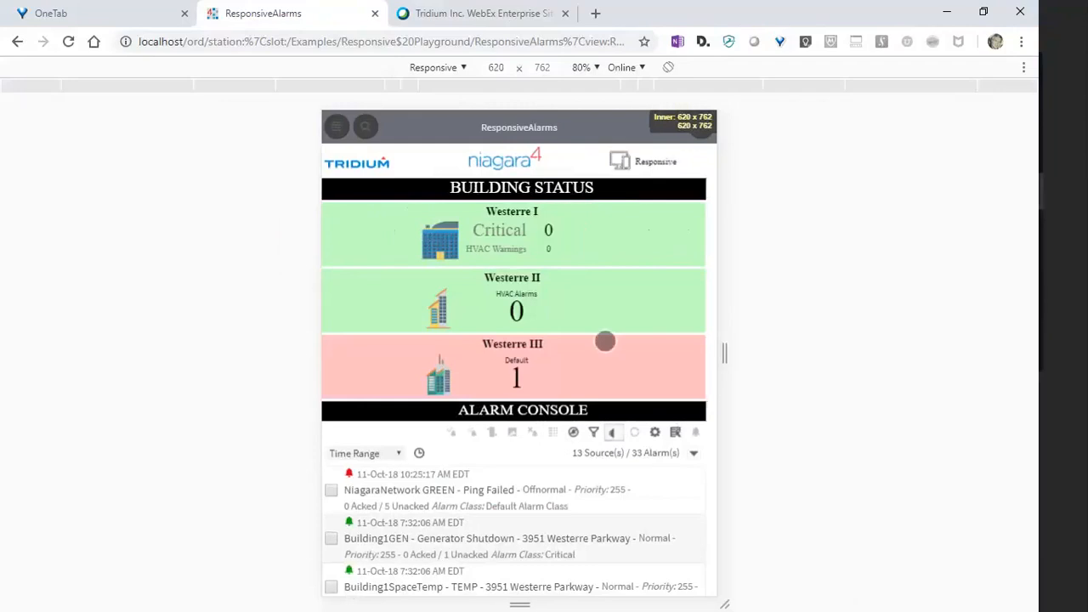
scroll(605, 340, "down", 3)
mouse_move(604, 432)
left_mouse_down()
mouse_move(563, 298)
mouse_move(553, 357)
mouse_move(578, 452)
mouse_move(561, 464)
mouse_move(580, 370)
mouse_move(566, 306)
mouse_move(587, 434)
left_mouse_up()
left_click_drag(731, 365, 922, 368)
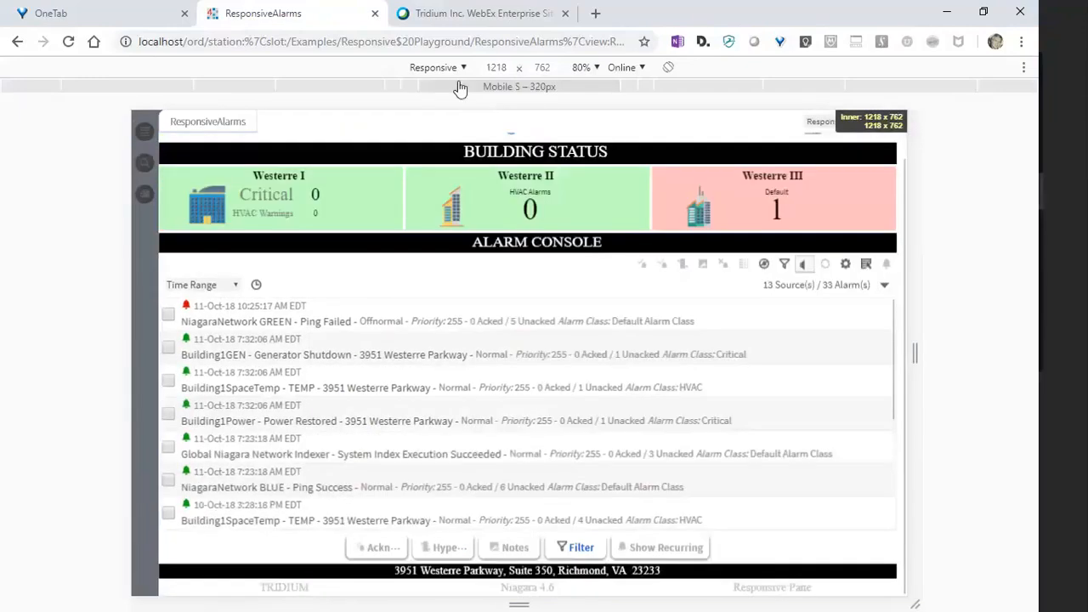
- Emulate an iPhone 5/SE and examine the stacked alarm blocks and the alarm console list
left_click(452, 72)
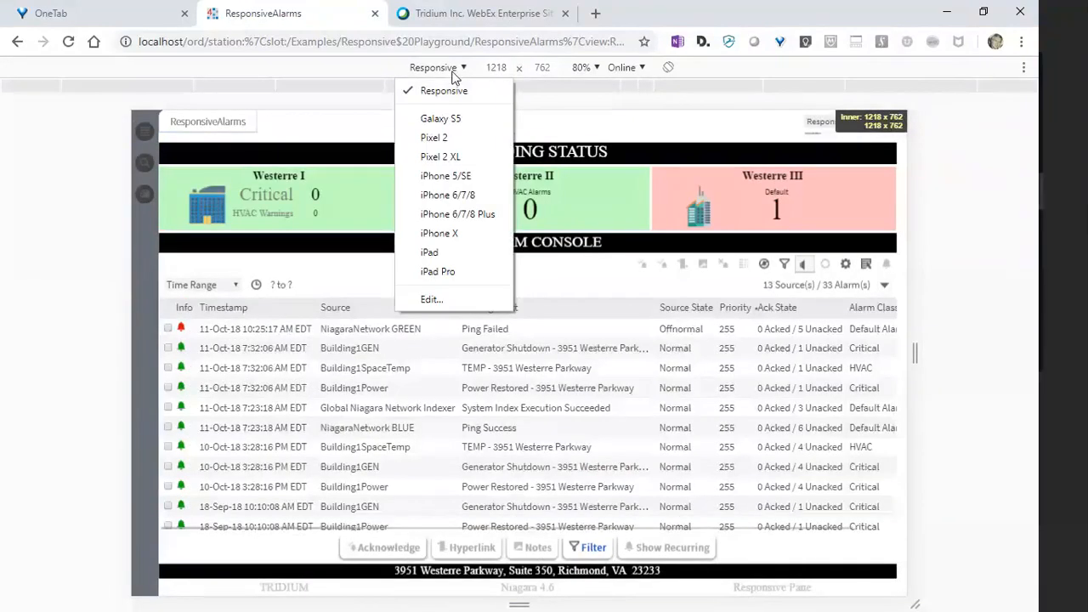
left_click(463, 177)
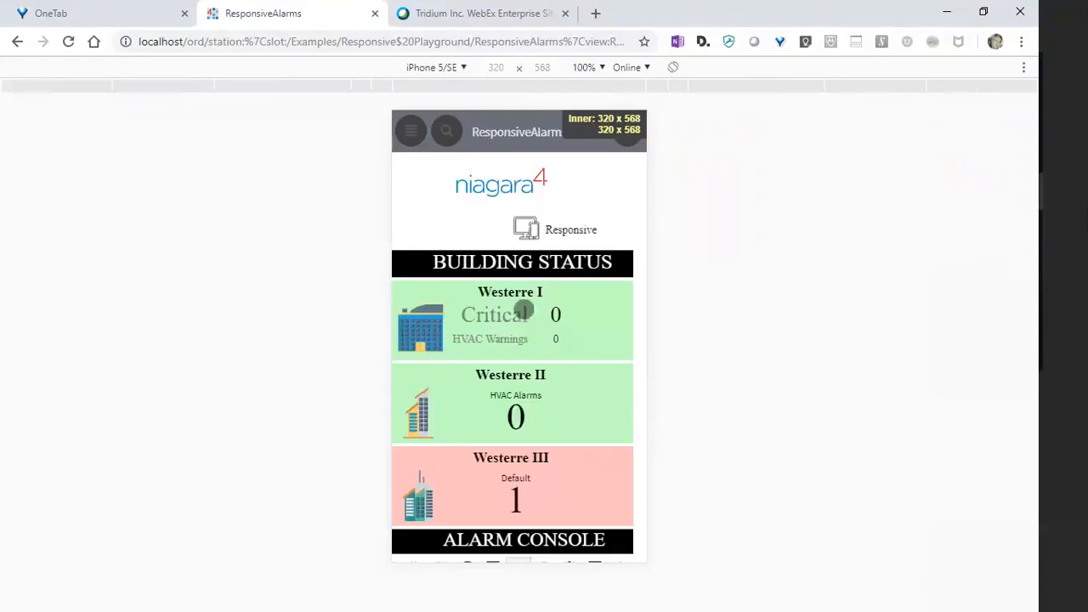
left_click_drag(537, 439, 524, 235)
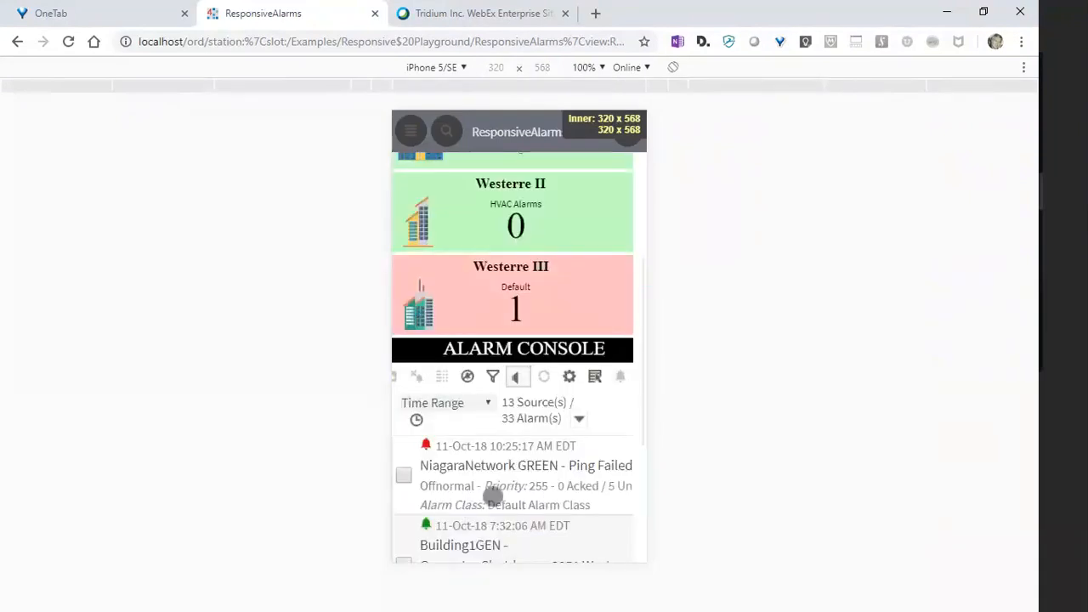
left_click_drag(495, 497, 539, 201)
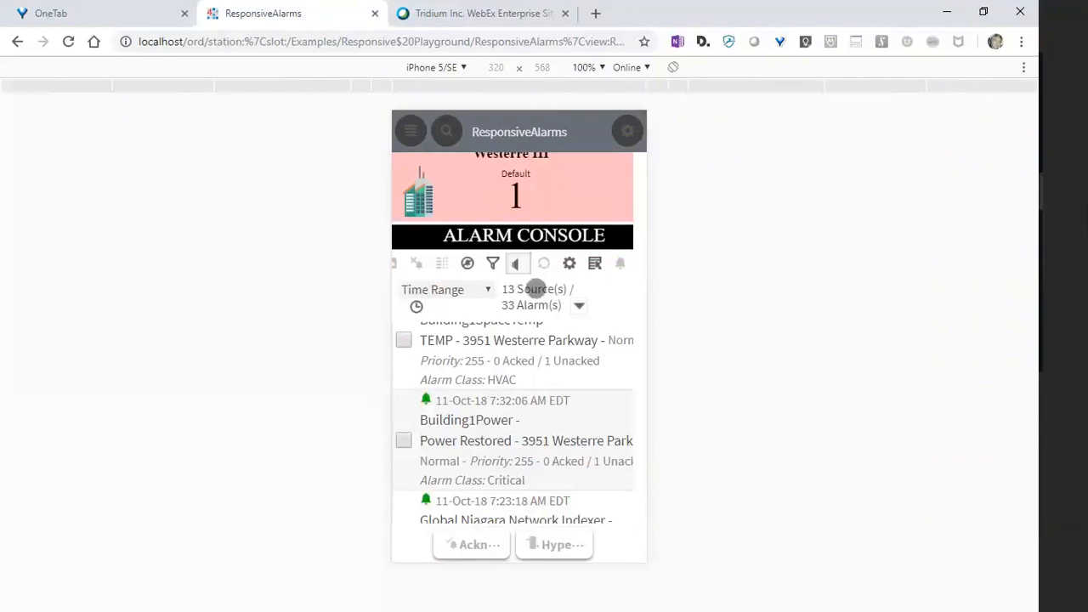
left_click_drag(505, 364, 529, 456)
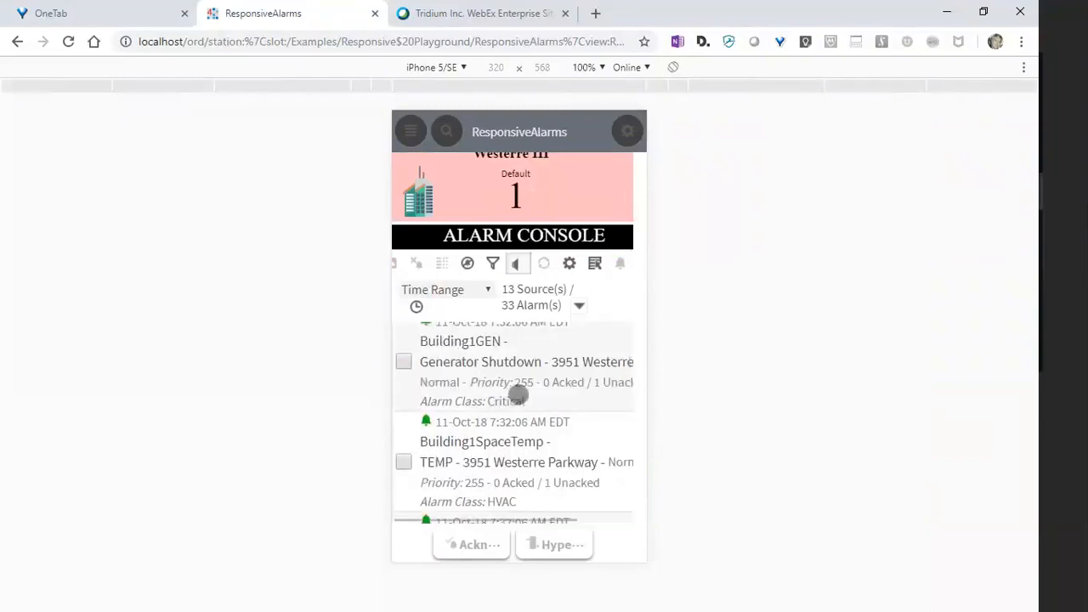
left_click_drag(506, 219, 510, 445)
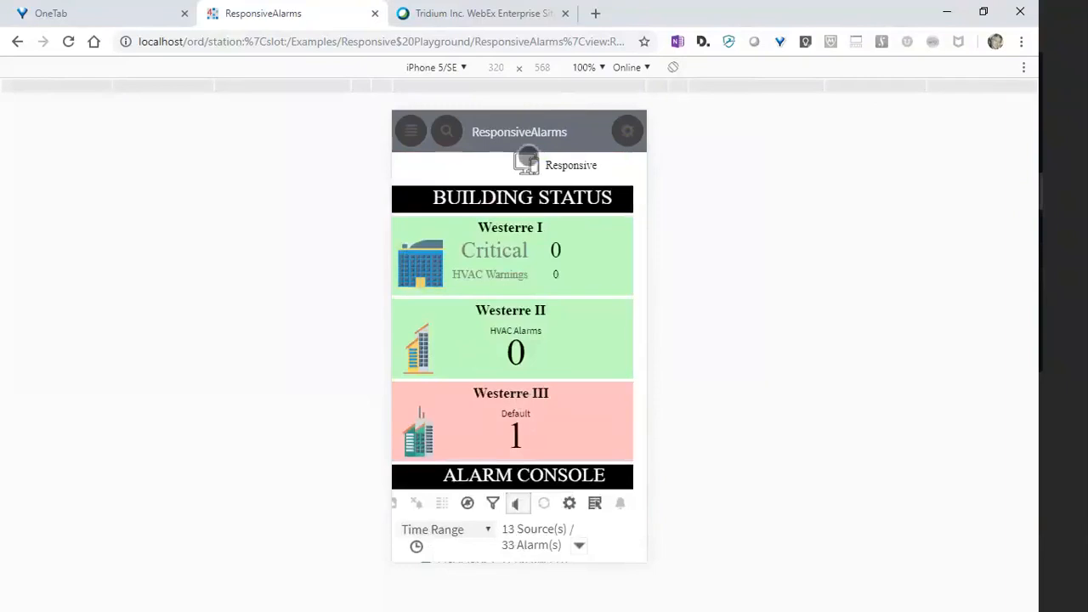
- Emulate an iPhone 6/7/8 and examine the page's alarm blocks and console in portrait orientation
left_click(443, 73)
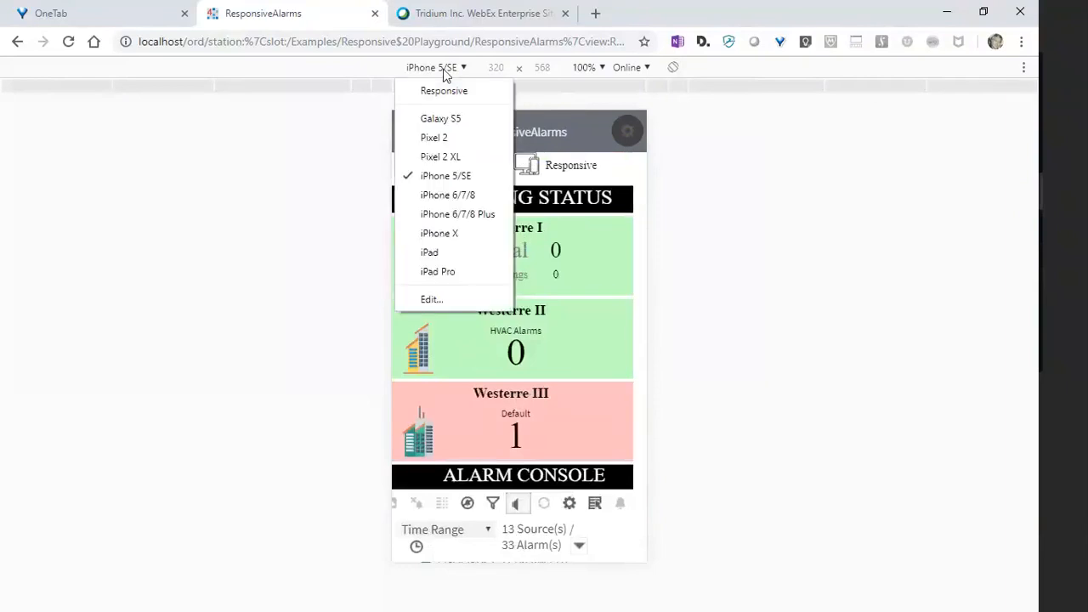
left_click(447, 196)
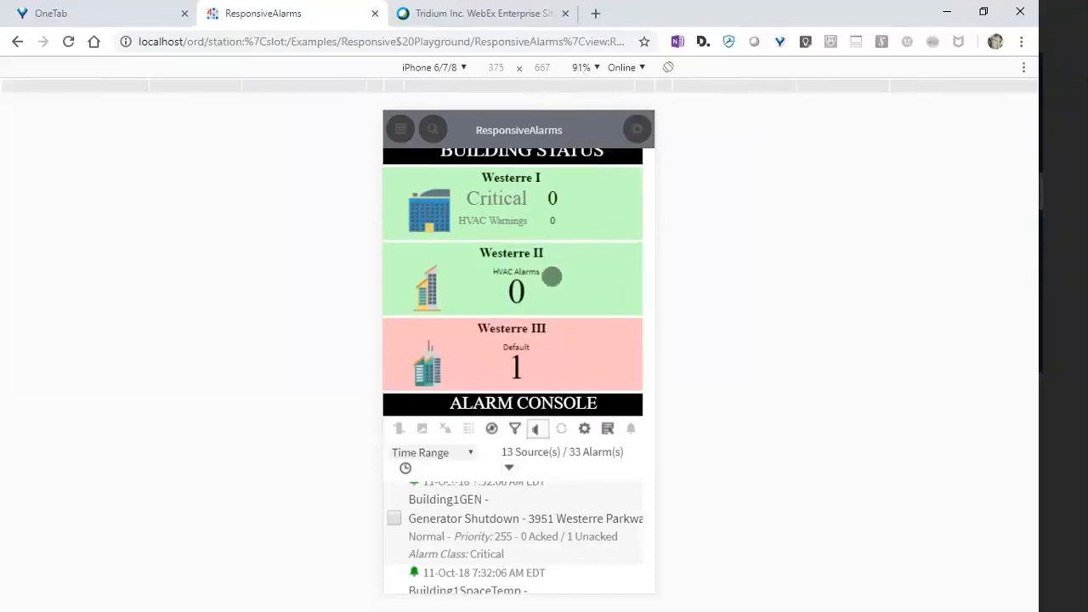
mouse_move(551, 277)
left_mouse_down()
mouse_move(554, 329)
mouse_move(550, 265)
left_mouse_up()
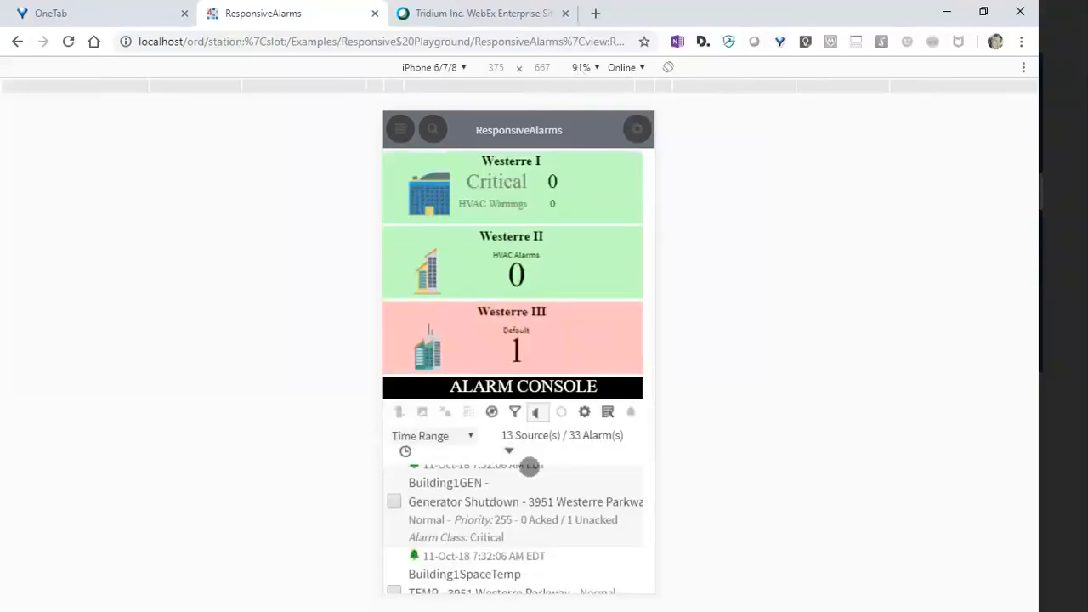
mouse_move(527, 469)
left_mouse_down()
mouse_move(549, 216)
mouse_move(555, 447)
left_mouse_up()
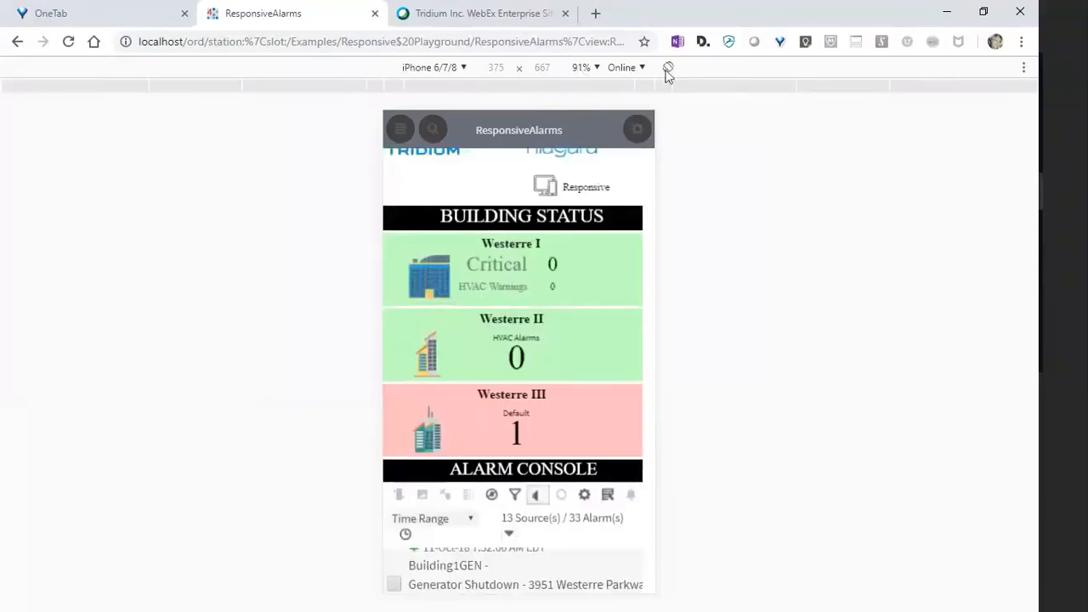
- Rotate the emulated iPhone 6/7/8 to landscape and examine the building status blocks and alarm console
left_click(668, 68)
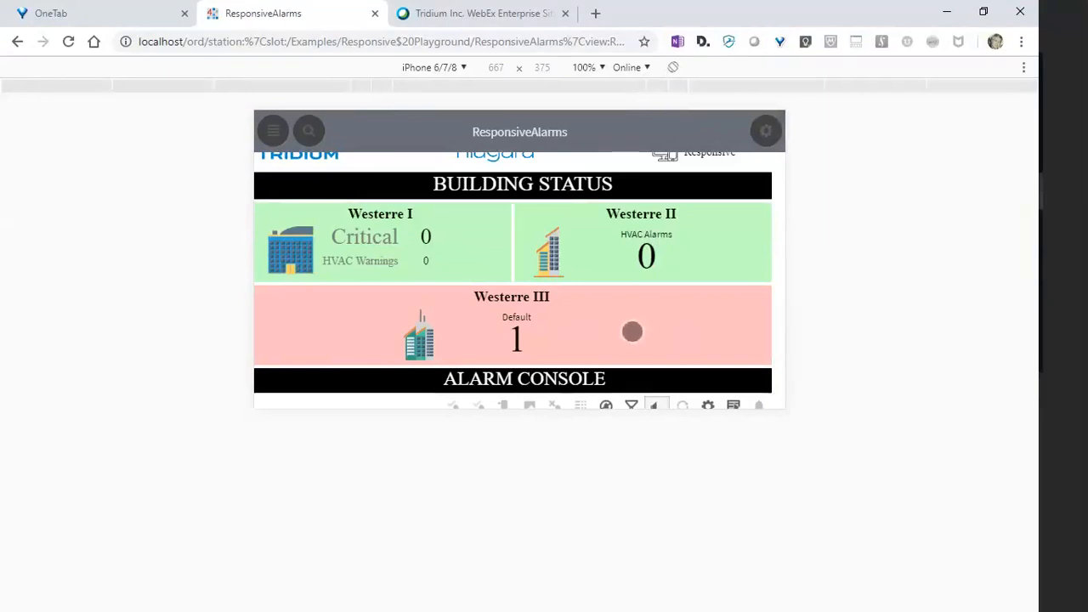
left_click_drag(612, 335, 643, 373)
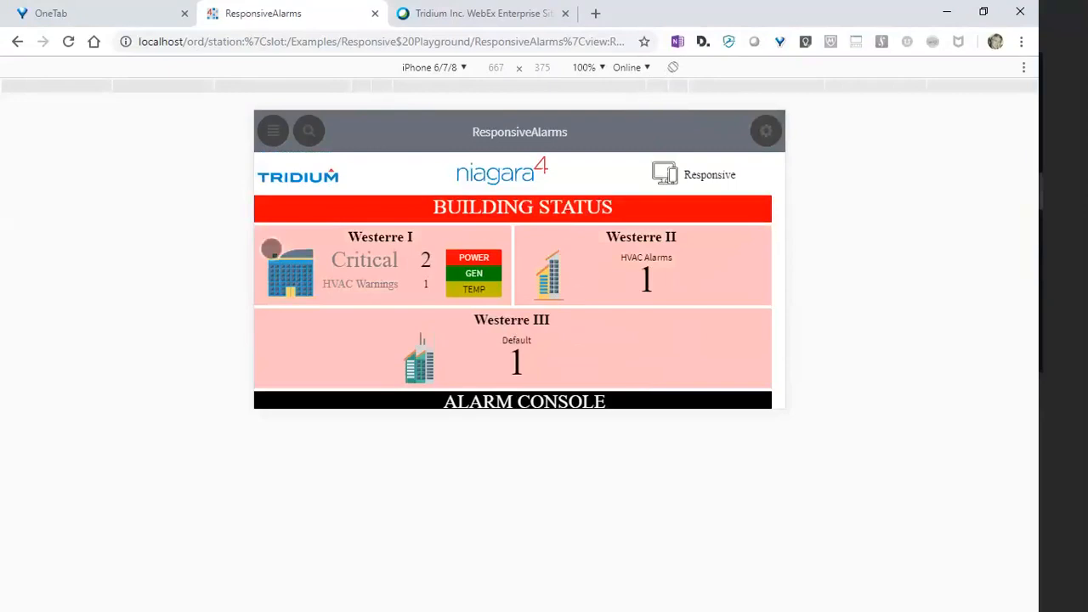
left_click_drag(614, 357, 520, 207)
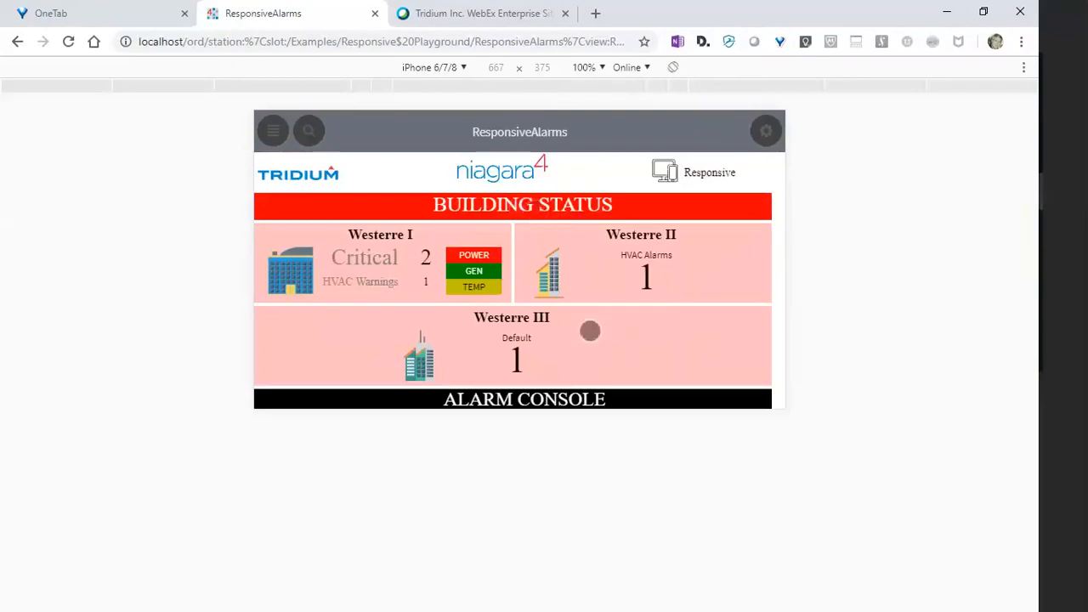
left_click_drag(590, 330, 586, 207)
left_click_drag(521, 374, 505, 266)
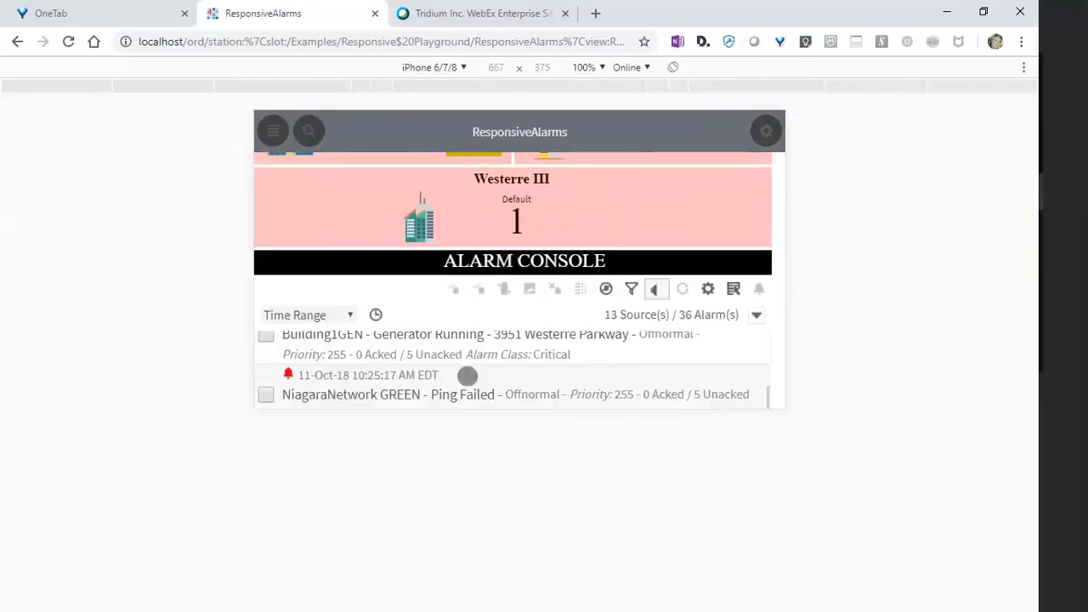
- Open an alarm's details from the console, advance to the Building1Power record and acknowledge it
left_click(411, 388)
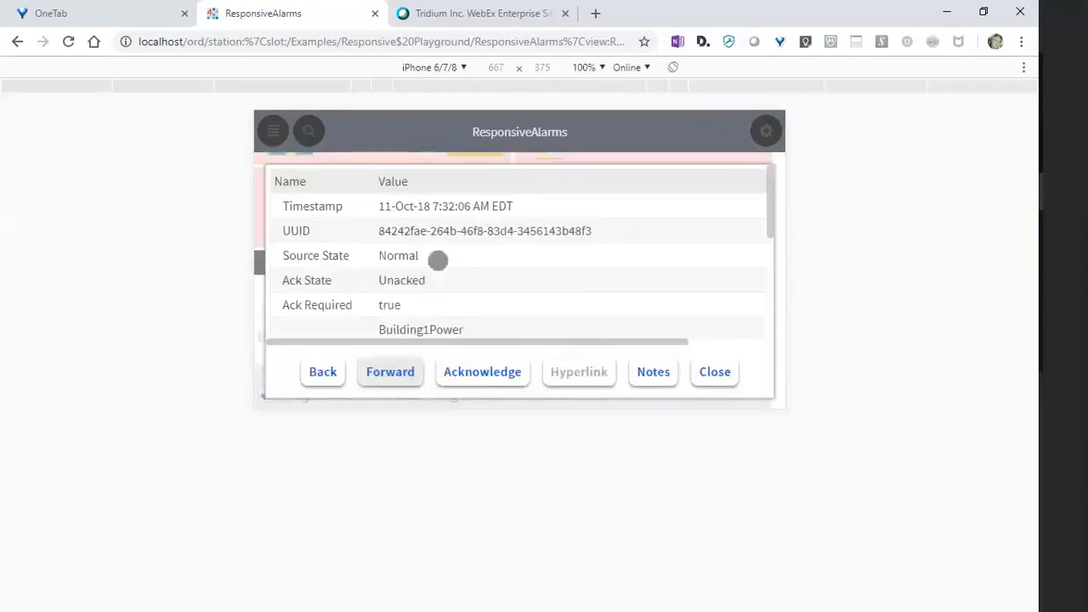
left_click(477, 372)
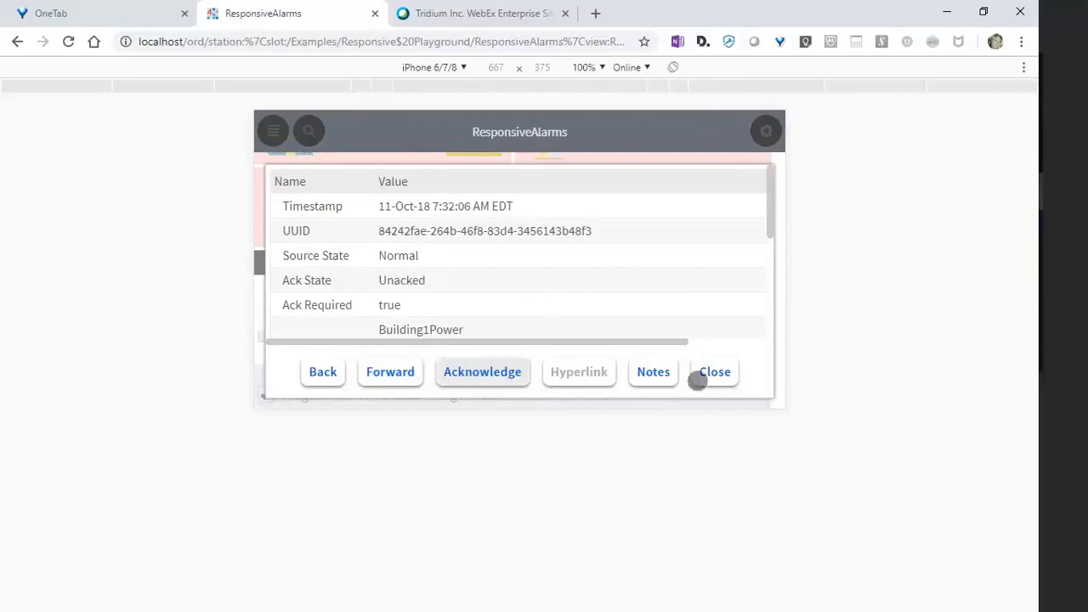
- Close the alarm details and emulate an iPad to examine the alarms page in portrait orientation
left_click(697, 380)
left_click_drag(570, 332, 563, 408)
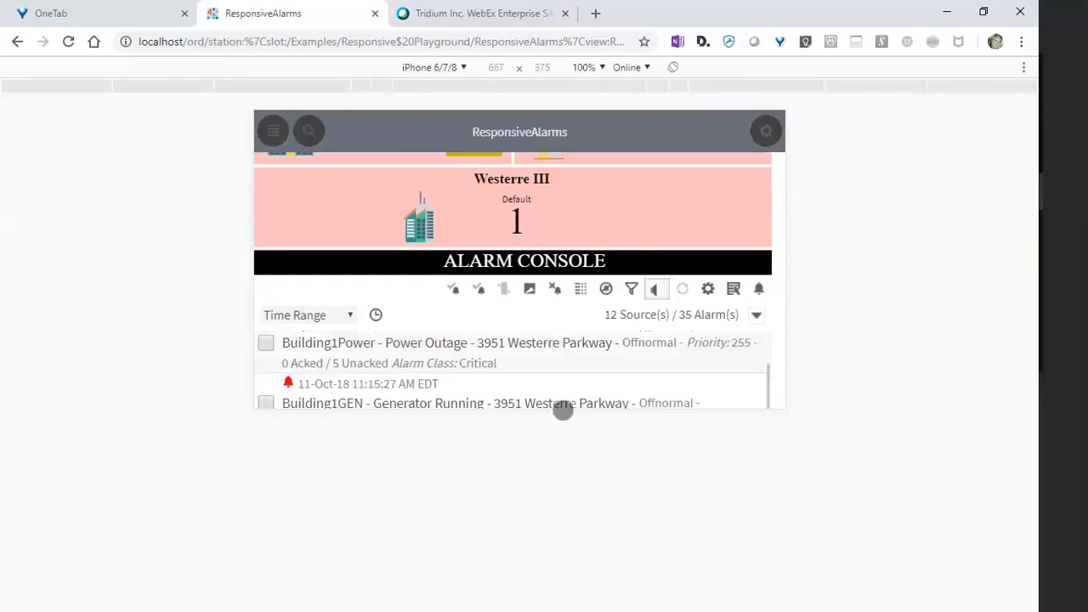
left_click(461, 67)
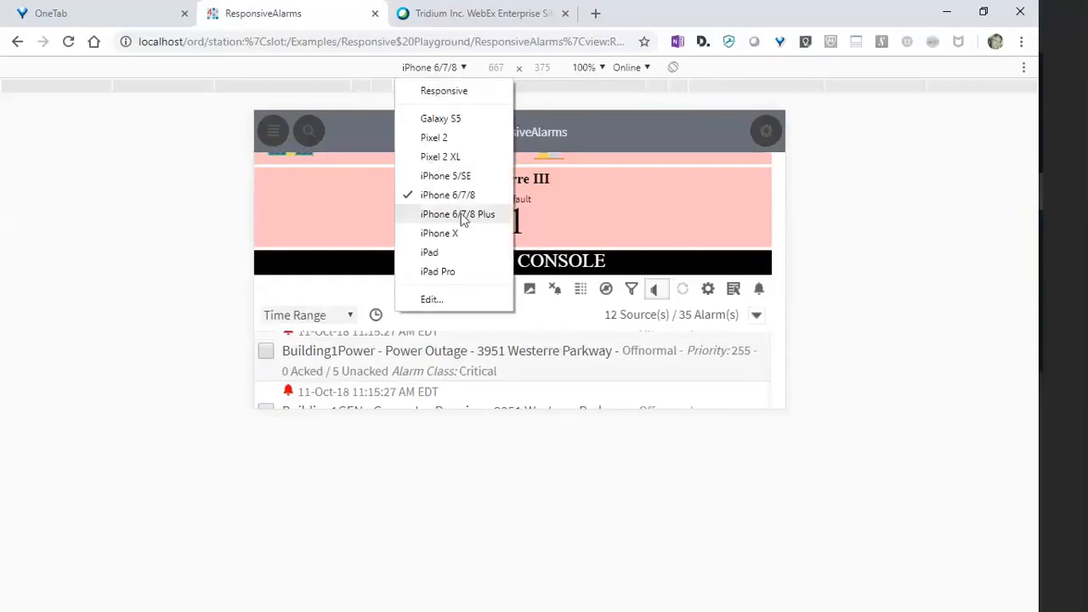
left_click(462, 252)
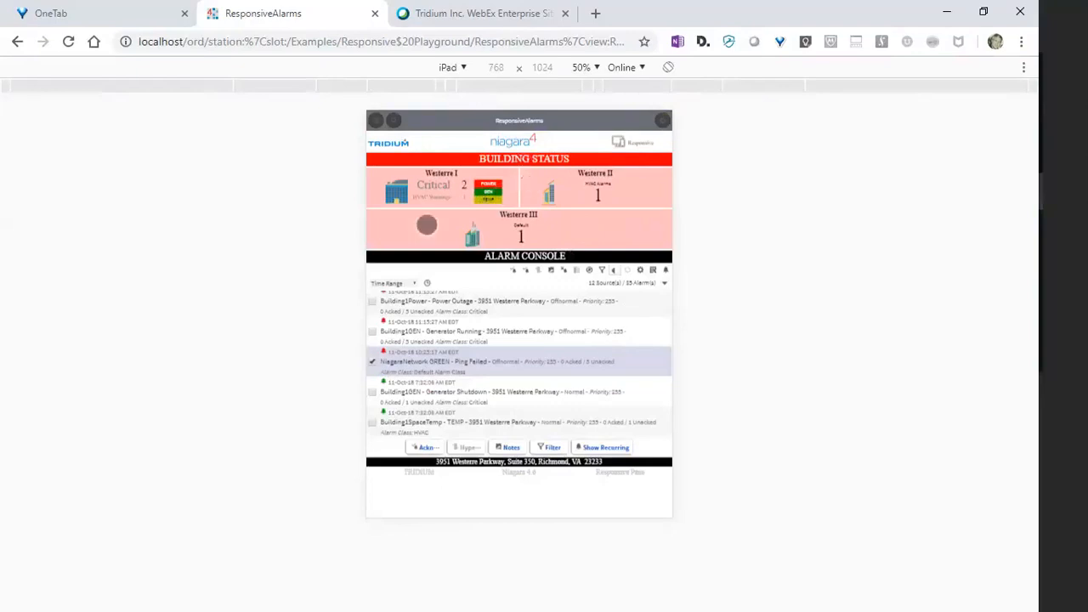
left_click(585, 68)
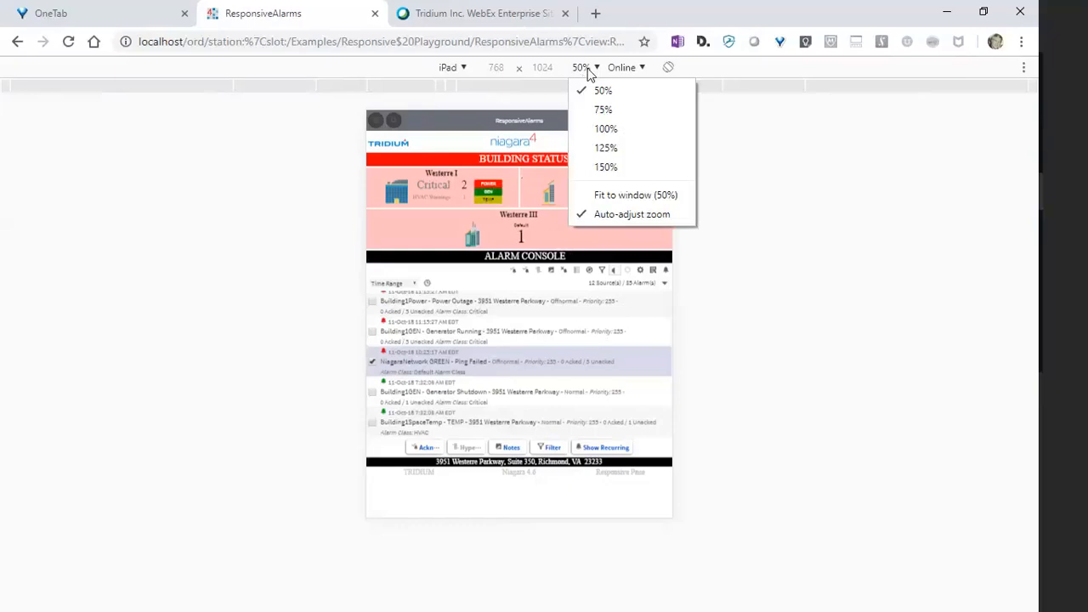
left_click(830, 149)
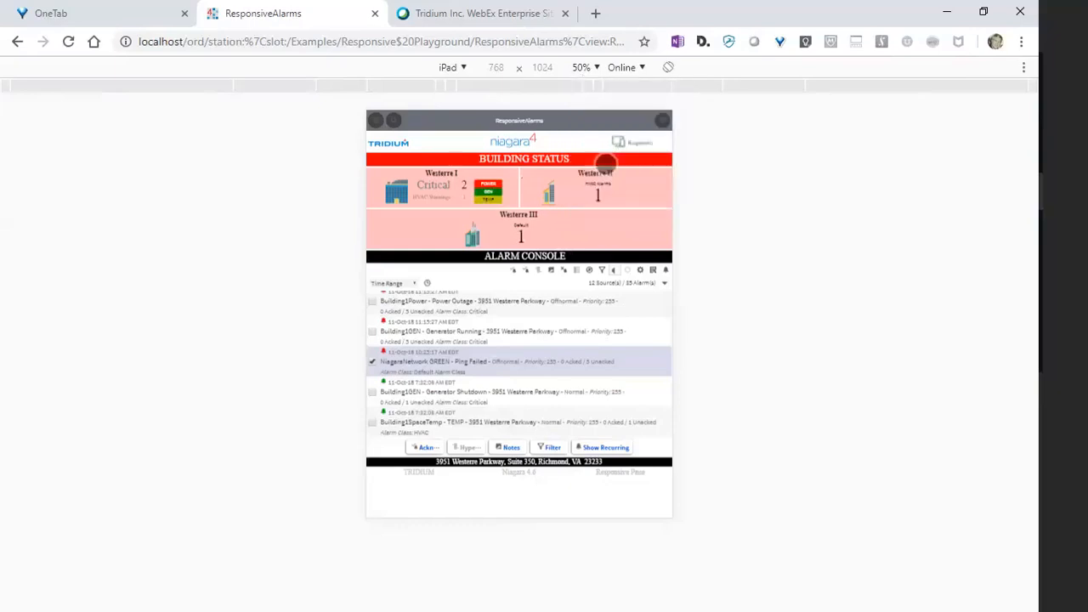
- Rotate the emulated iPad to landscape and examine the building status blocks and the alarm console table
left_click(668, 68)
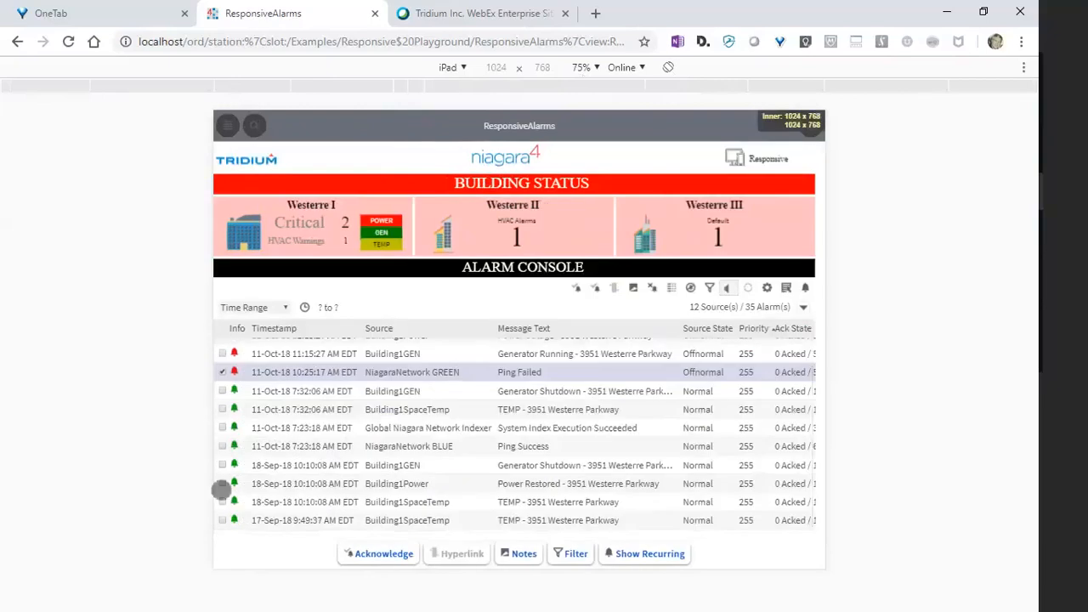
left_click_drag(529, 360, 544, 441)
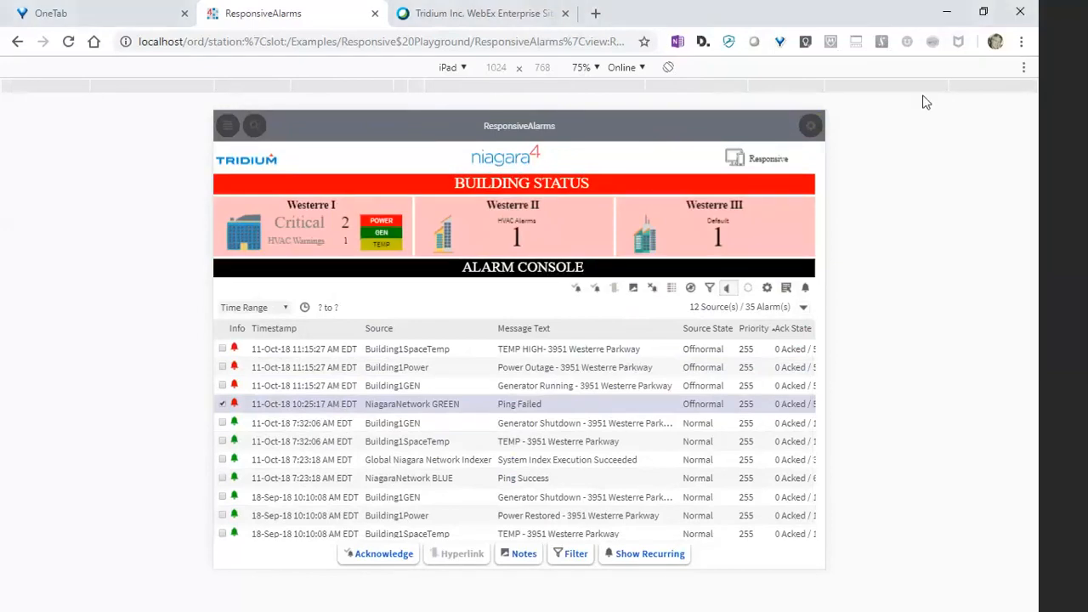
- Minimize Chrome, switch to Niagara Workbench and examine the equipment graphic in RTU1's Mechanical view
left_click(947, 12)
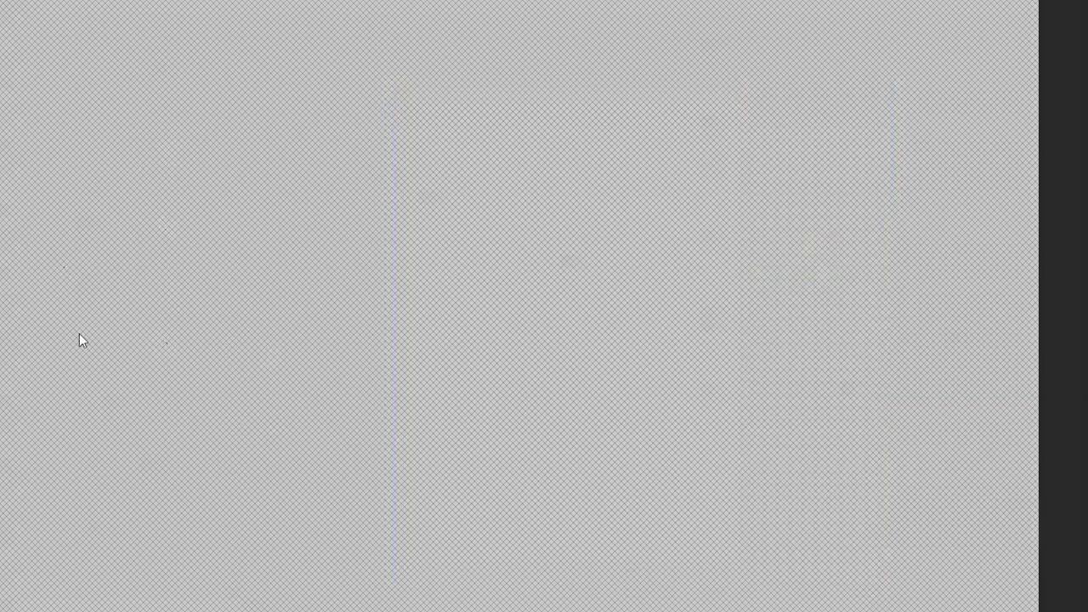
left_click(56, 265)
left_click(393, 219)
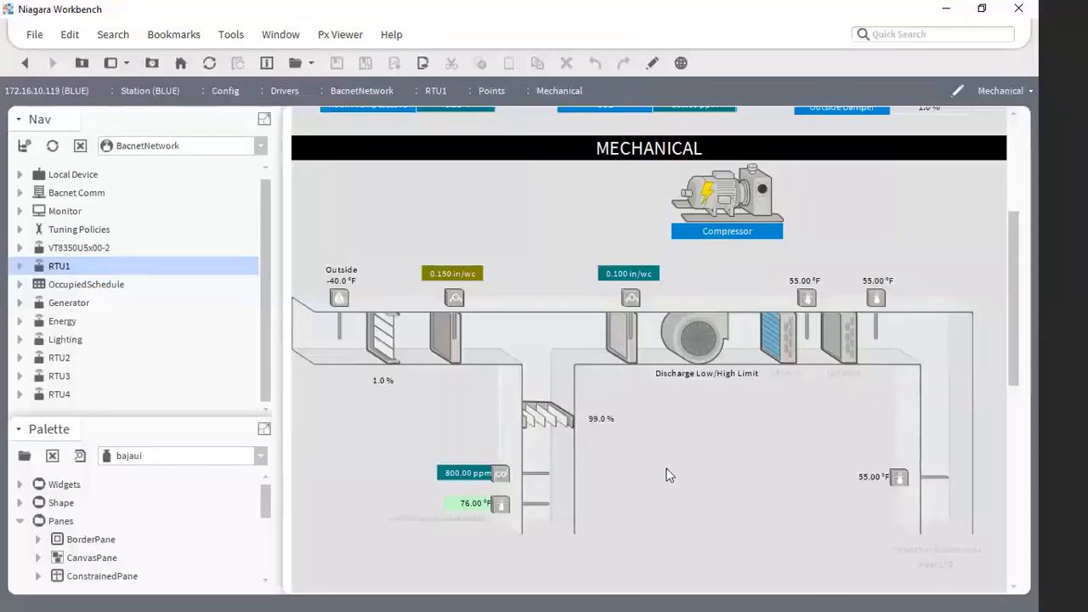
scroll(646, 420, "up", 3)
scroll(642, 417, "down", 4)
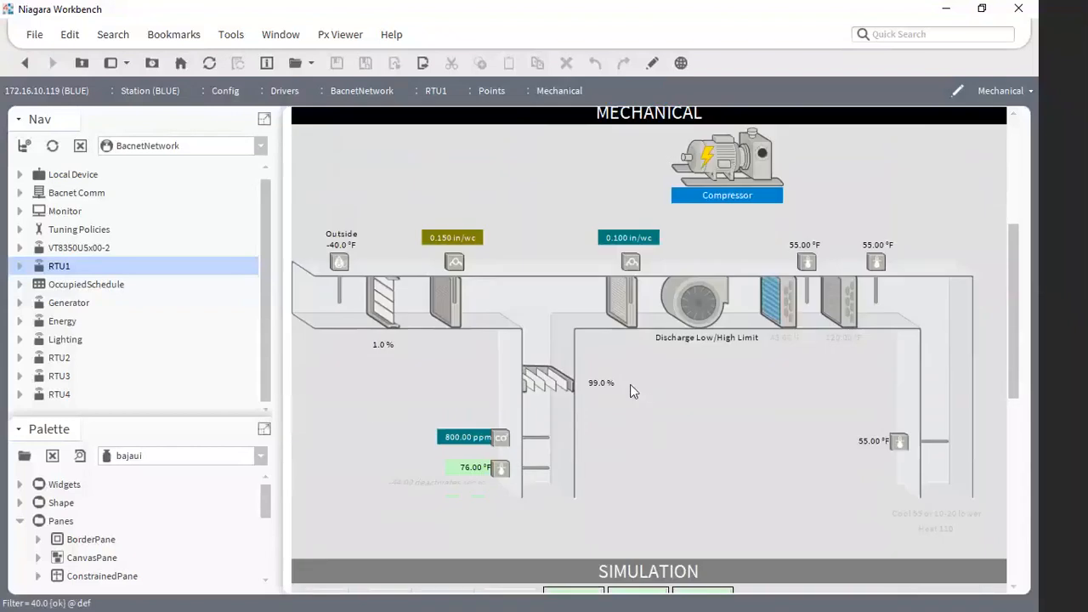
- Widen the Nav side bar to narrow the Mechanical view, and examine how the equipment graphic scales and scrolls
left_click_drag(274, 384, 521, 395)
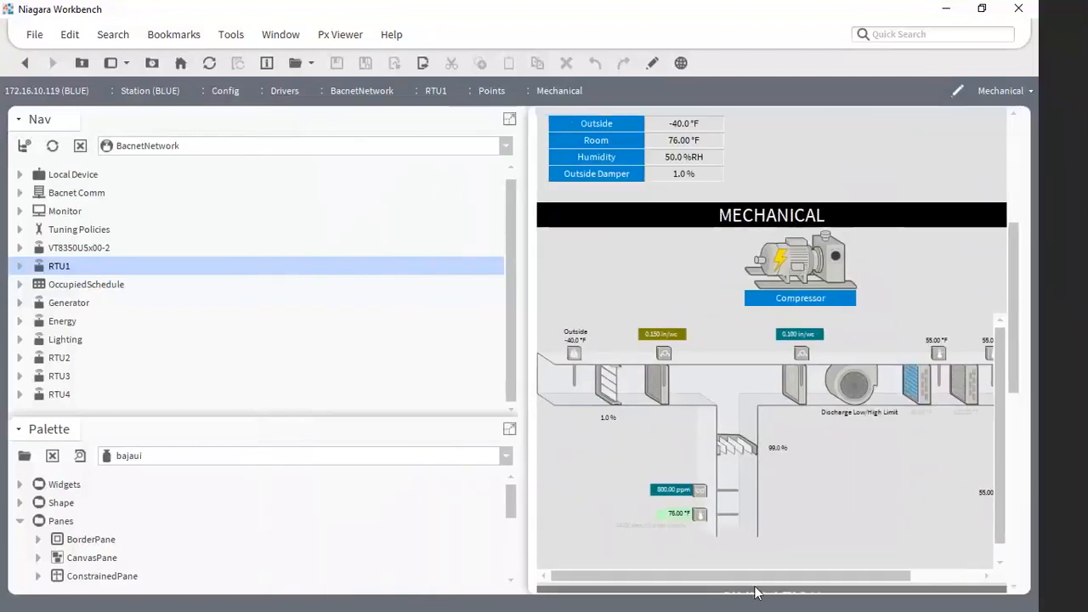
left_click_drag(732, 575, 712, 595)
scroll(1001, 505, "down", 1)
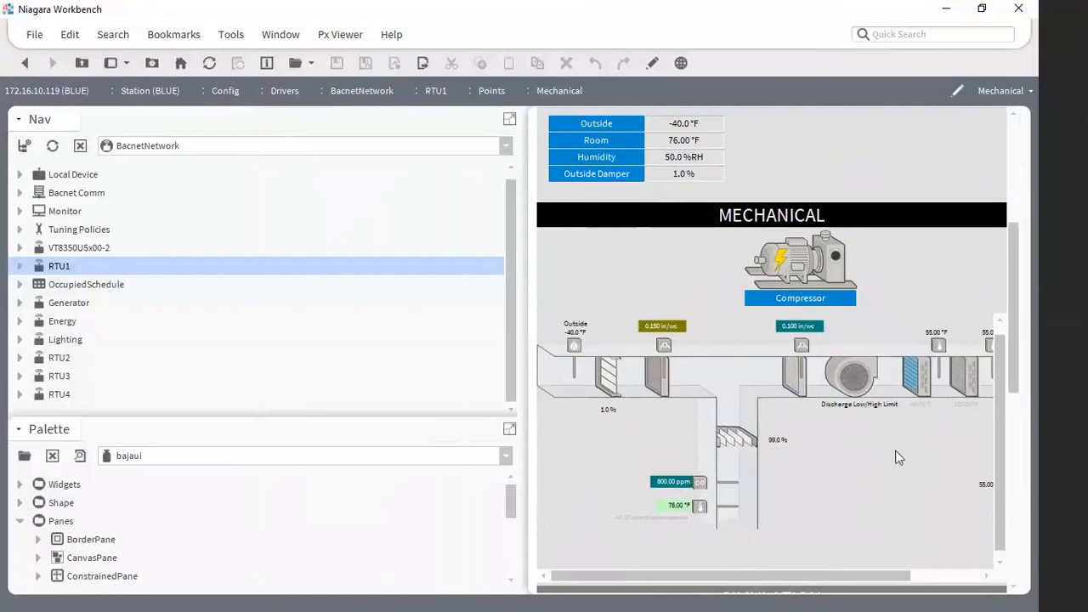
left_click_drag(888, 577, 790, 584)
mouse_move(801, 584)
left_mouse_down()
mouse_move(870, 586)
mouse_move(782, 585)
left_mouse_up()
left_click_drag(753, 576, 768, 577)
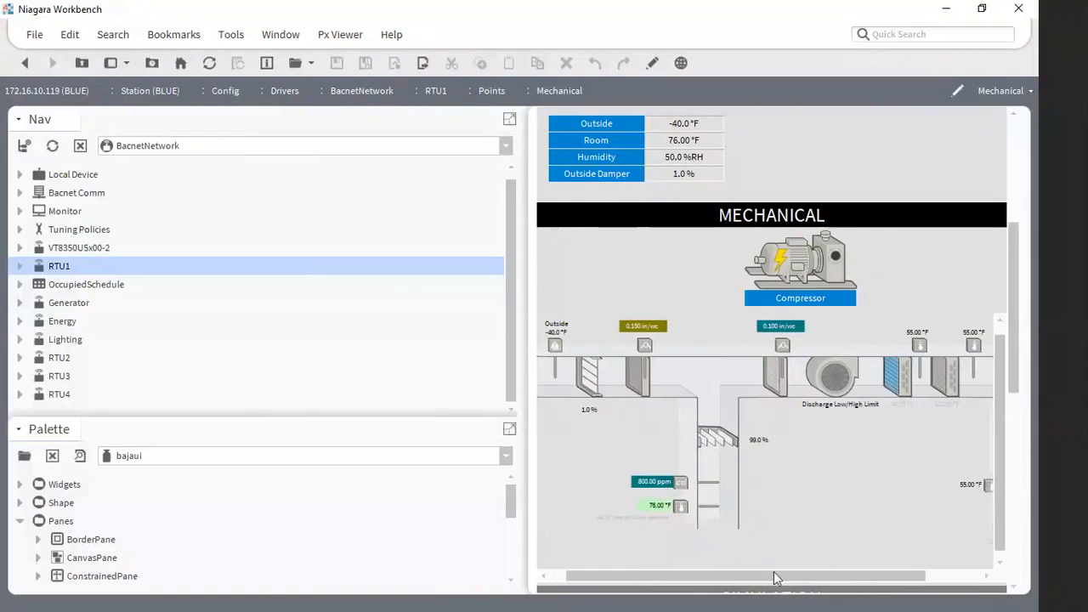
mouse_move(774, 578)
left_mouse_down()
mouse_move(752, 578)
mouse_move(842, 581)
mouse_move(761, 581)
left_mouse_up()
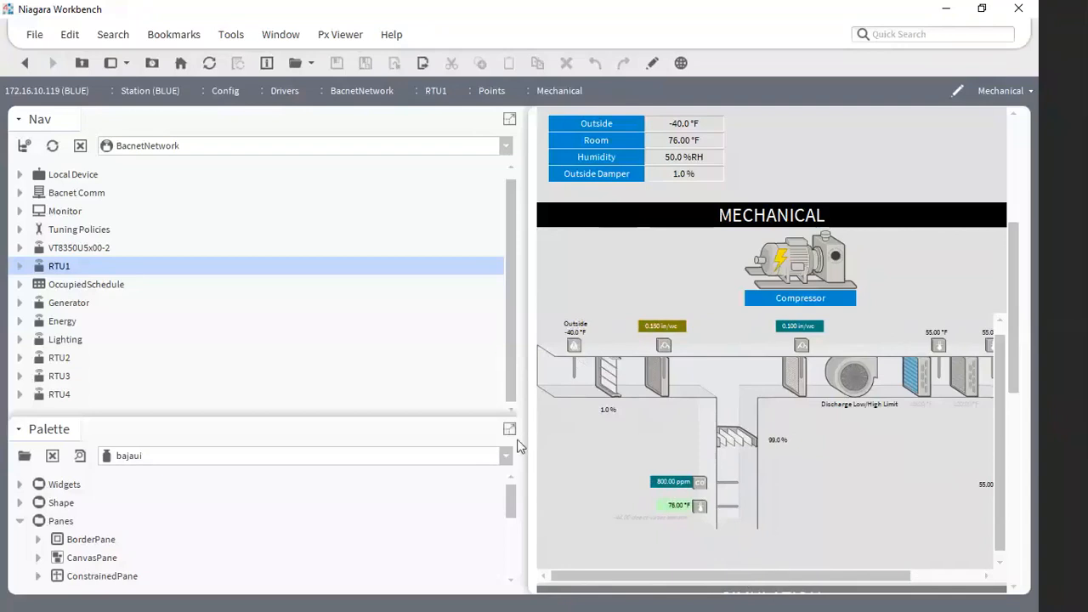
- Narrow the Nav side bar again and open the RTU1 Dashboard view to examine its status blocks
left_click_drag(523, 441, 295, 441)
scroll(571, 308, "up", 1)
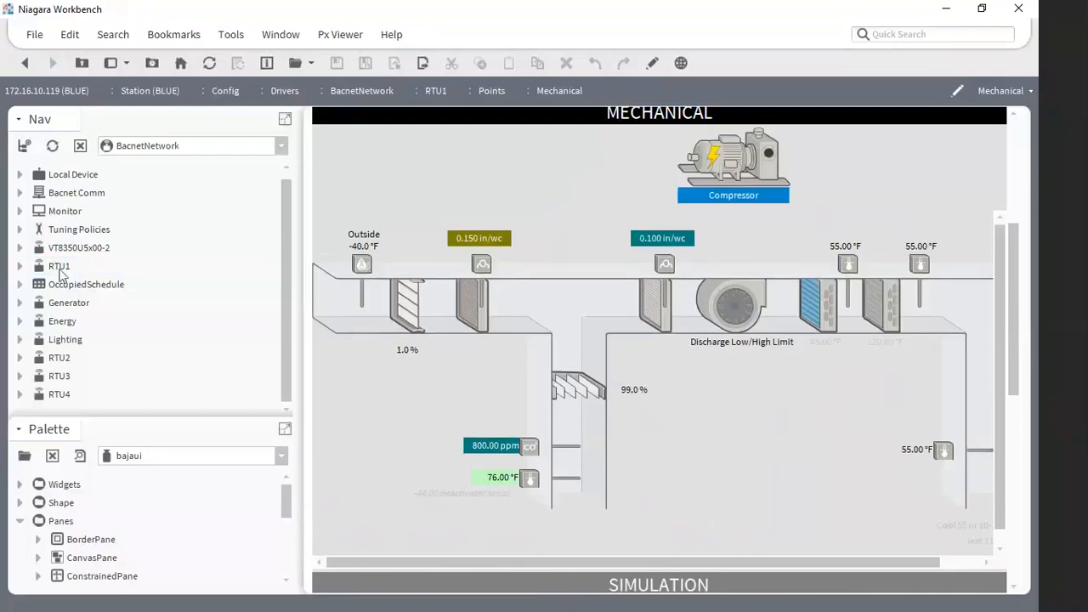
double_click(90, 266)
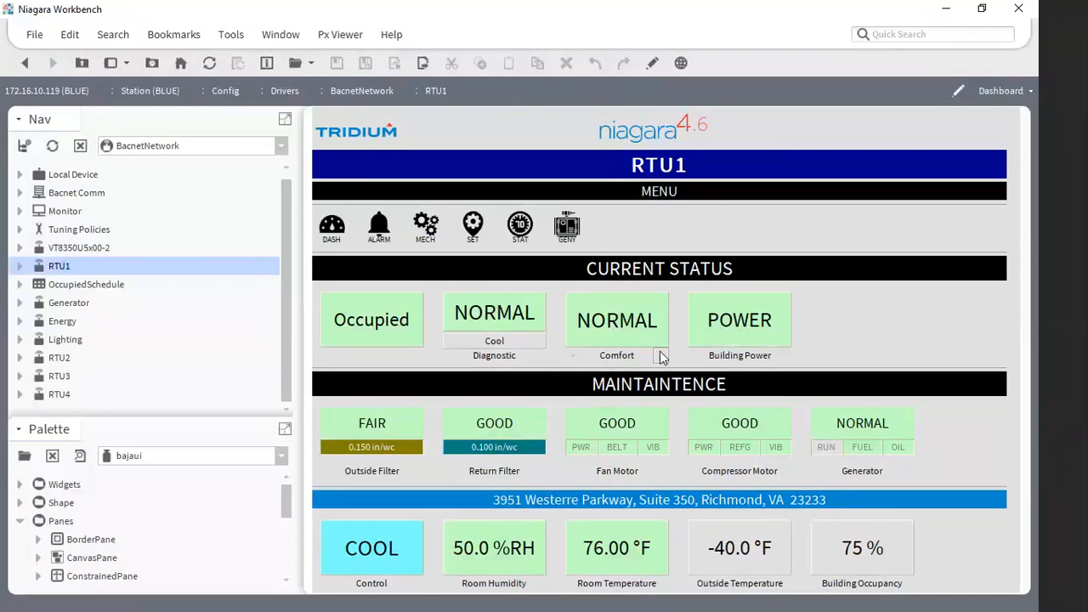
left_click(573, 357)
left_click(462, 8)
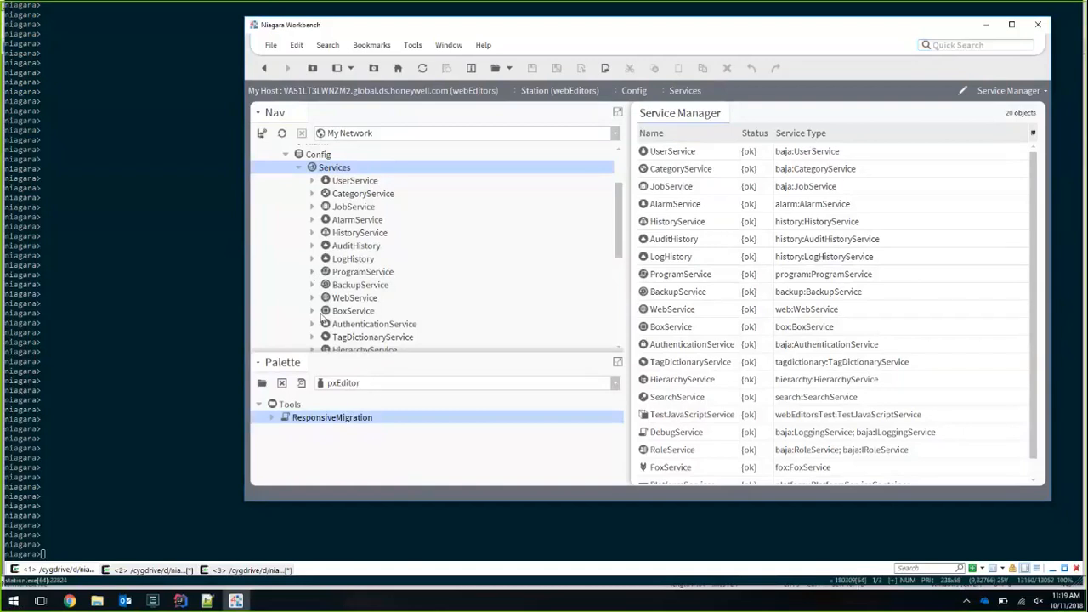
- Add the ResponsiveMigration program from the pxEditor palette to the station's ProgramService, keeping its default name
left_click_drag(323, 418, 357, 276)
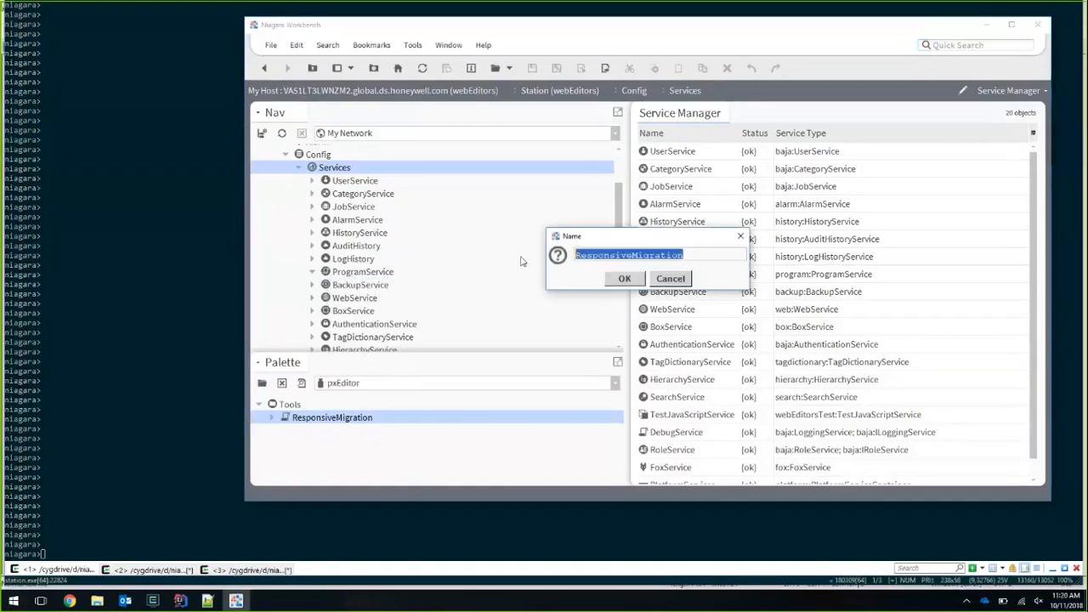
left_click(623, 279)
left_click(386, 290)
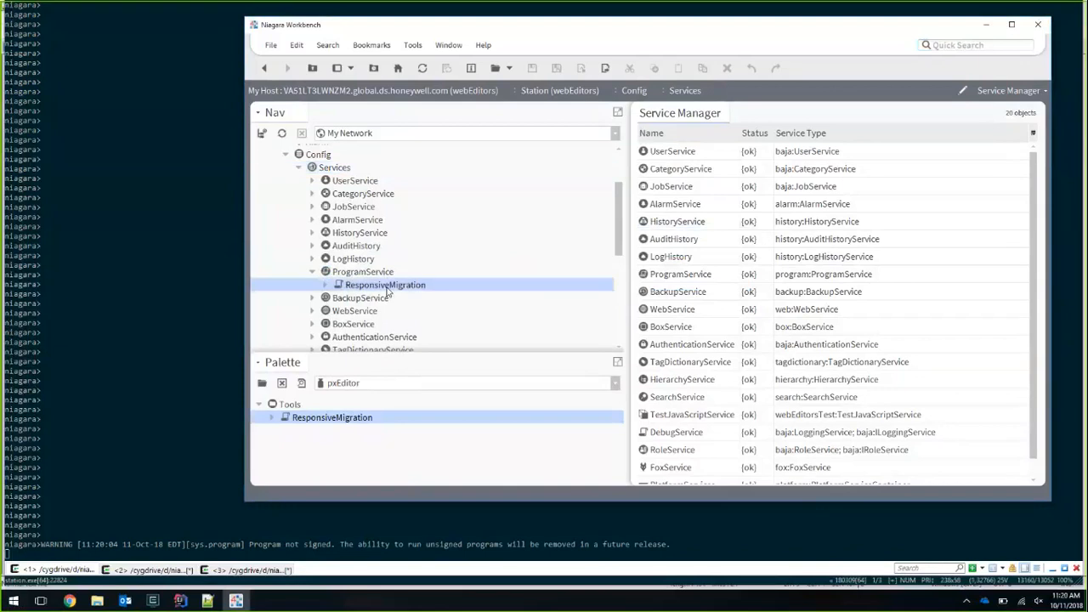
- Open ResponsiveMigration in the Program Editor and widen the editor area to read the program's description
right_click(386, 290)
mouse_move(417, 114)
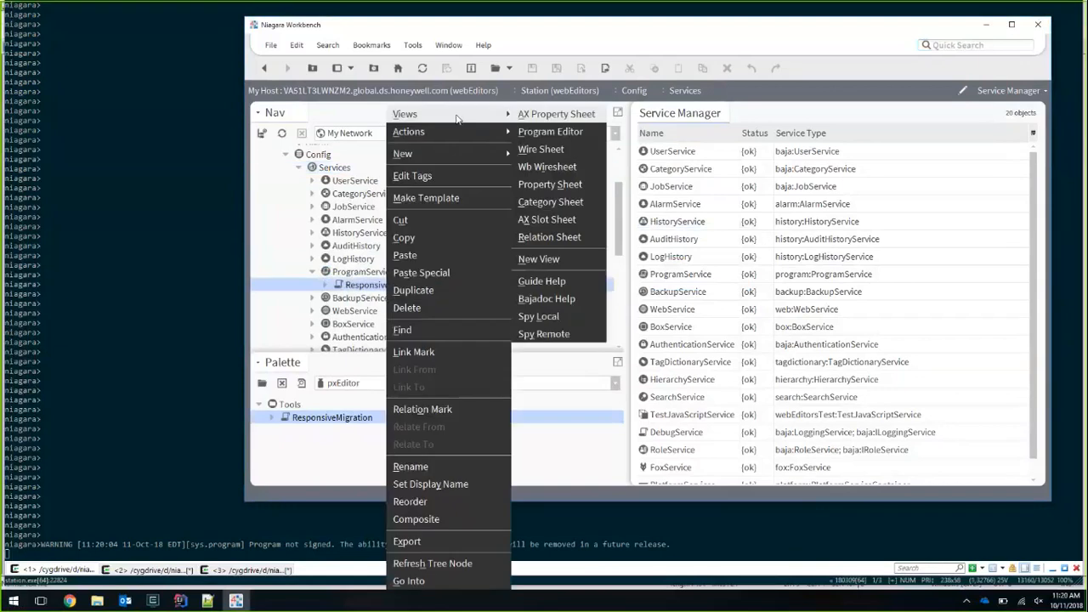
left_click(550, 135)
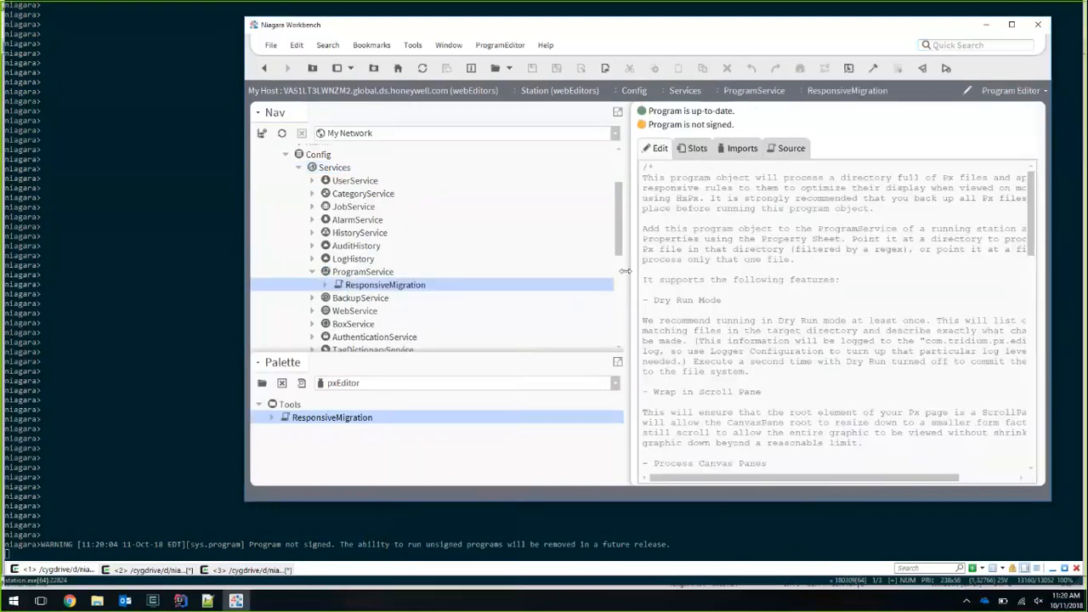
left_click_drag(625, 270, 566, 266)
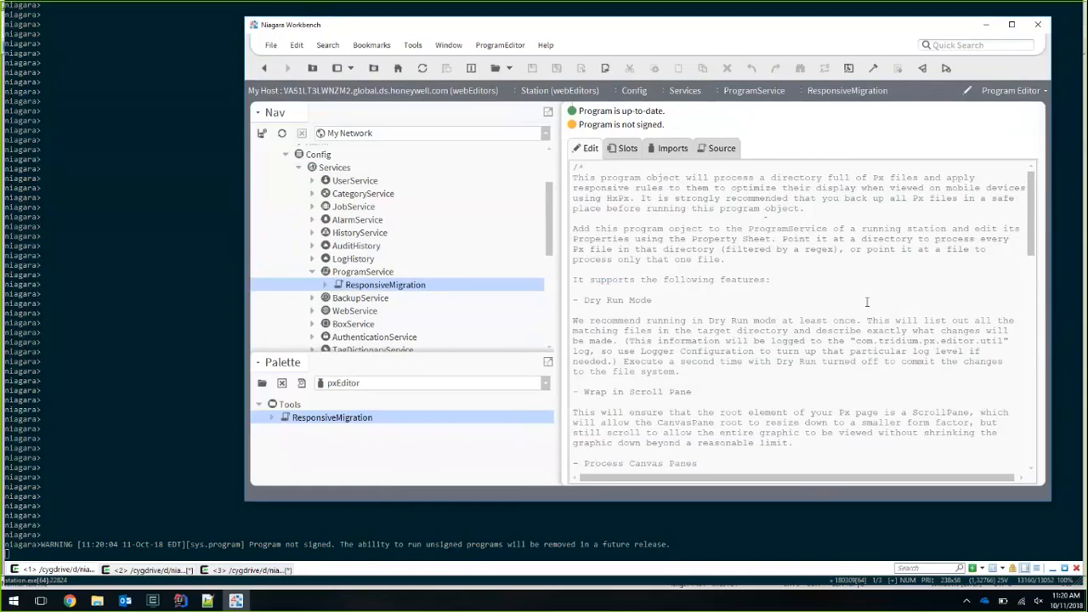
- Open ResponsiveMigration's property sheet and examine its filePathRegex, minScale and maxScale properties
double_click(416, 285)
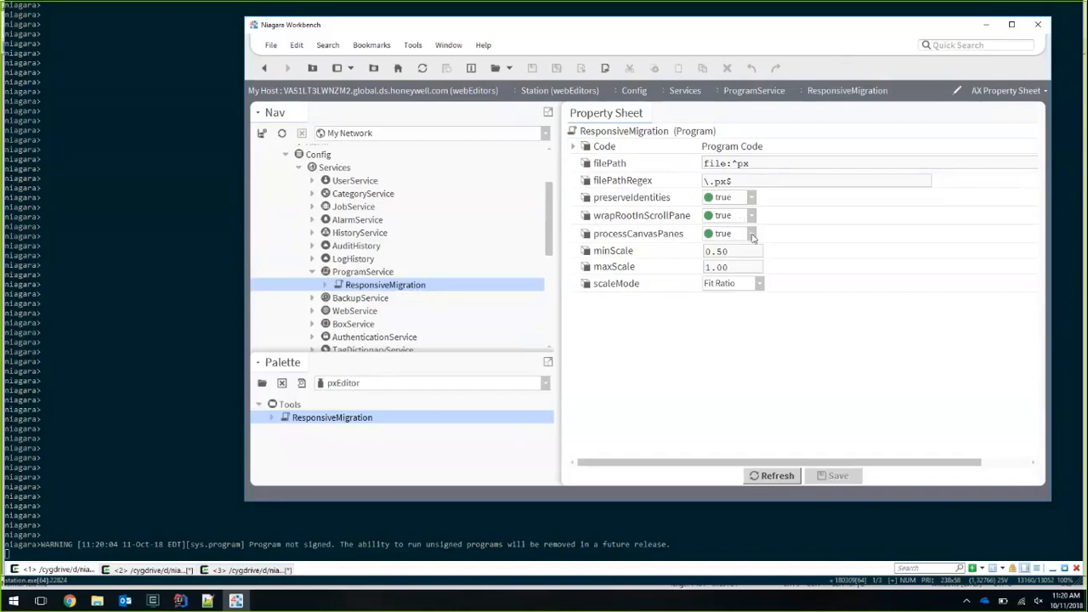
left_click_drag(737, 250, 711, 266)
left_click(743, 267)
left_click(738, 179)
left_click(738, 179)
- Execute the Dry Run action on ResponsiveMigration and bring the station console forward to read the migration log
right_click(384, 290)
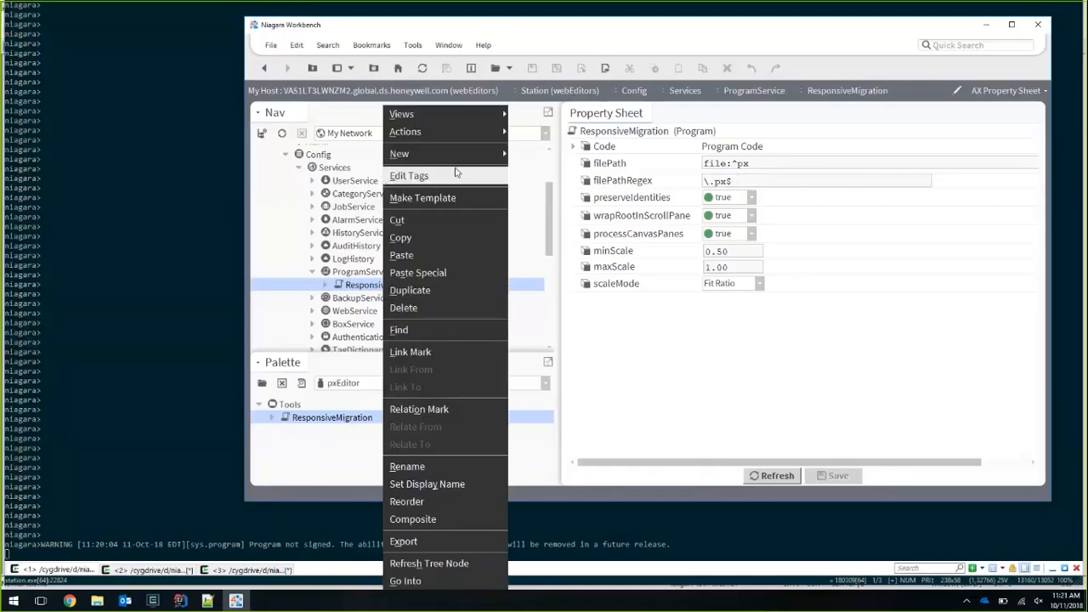
mouse_move(474, 138)
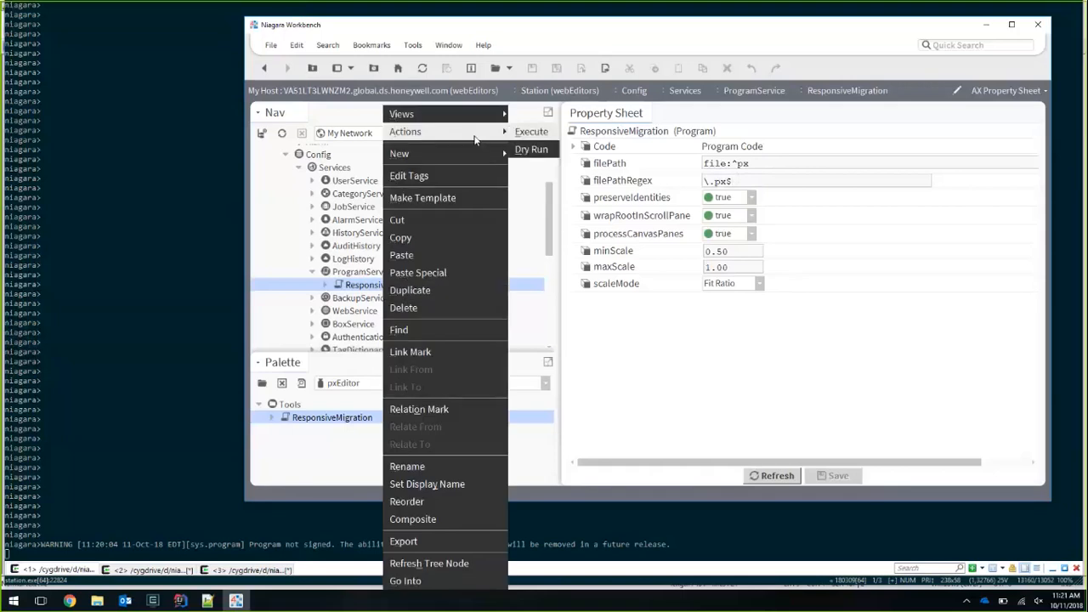
left_click(532, 149)
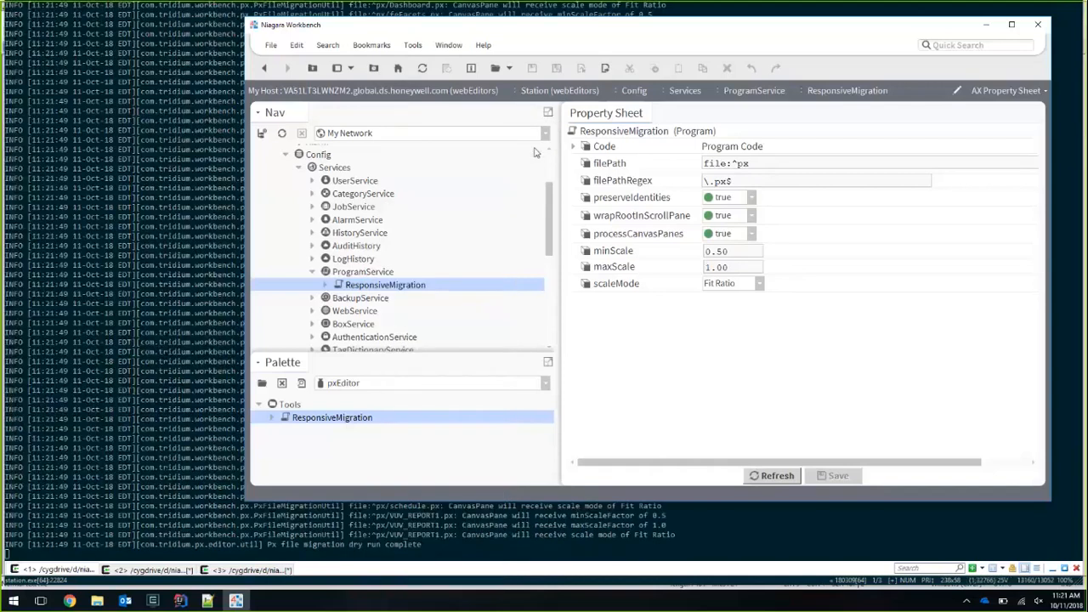
left_click(308, 527)
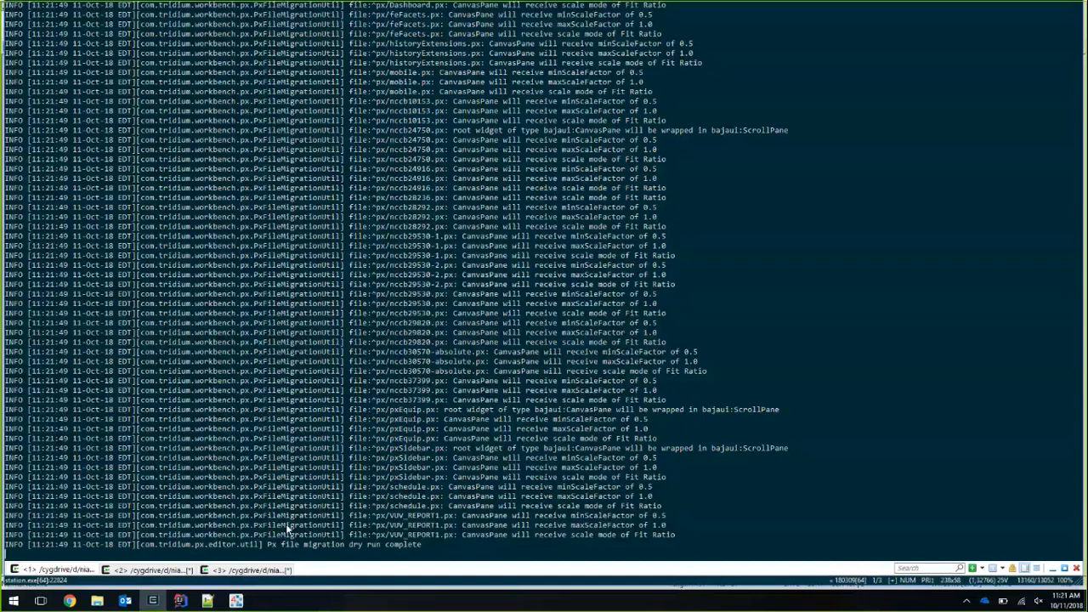
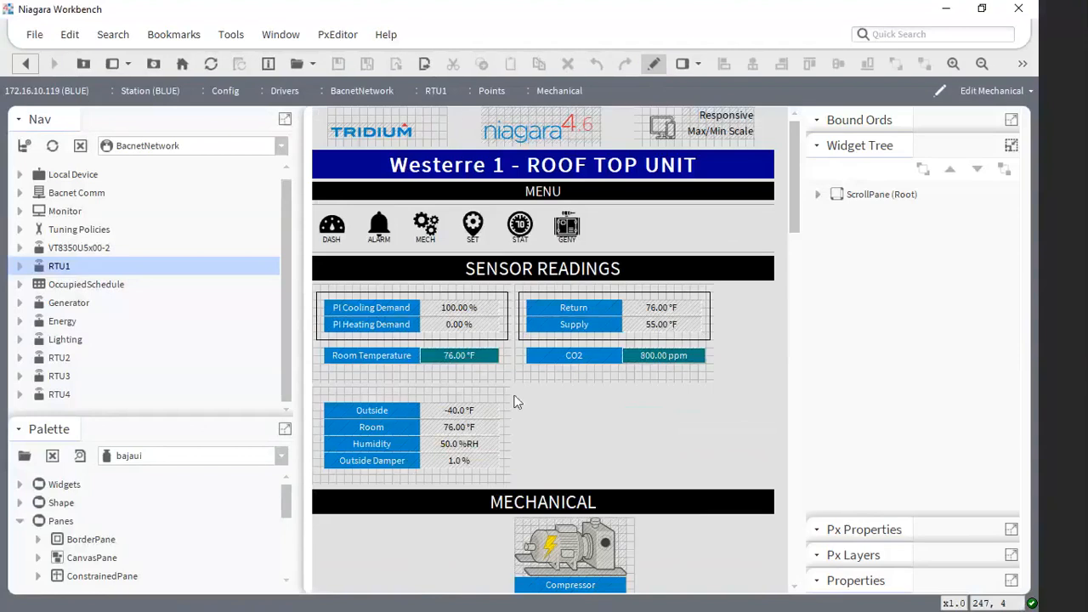
- Select the sensor reading canvas panes and the compressor canvas pane in turn to examine their nesting in the widget tree
left_click(490, 383)
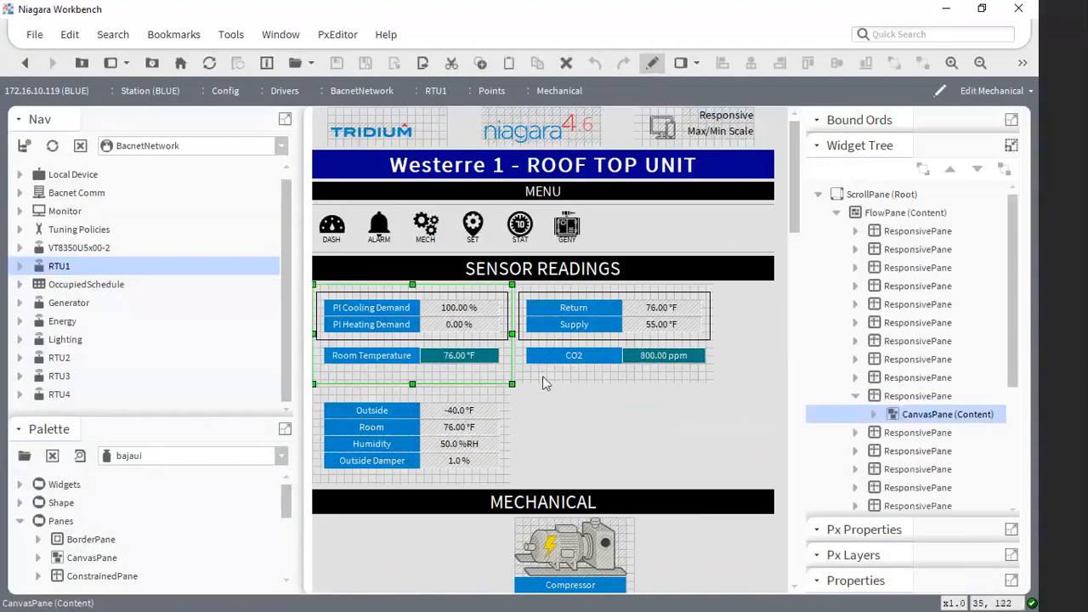
left_click(544, 381)
left_click(445, 394)
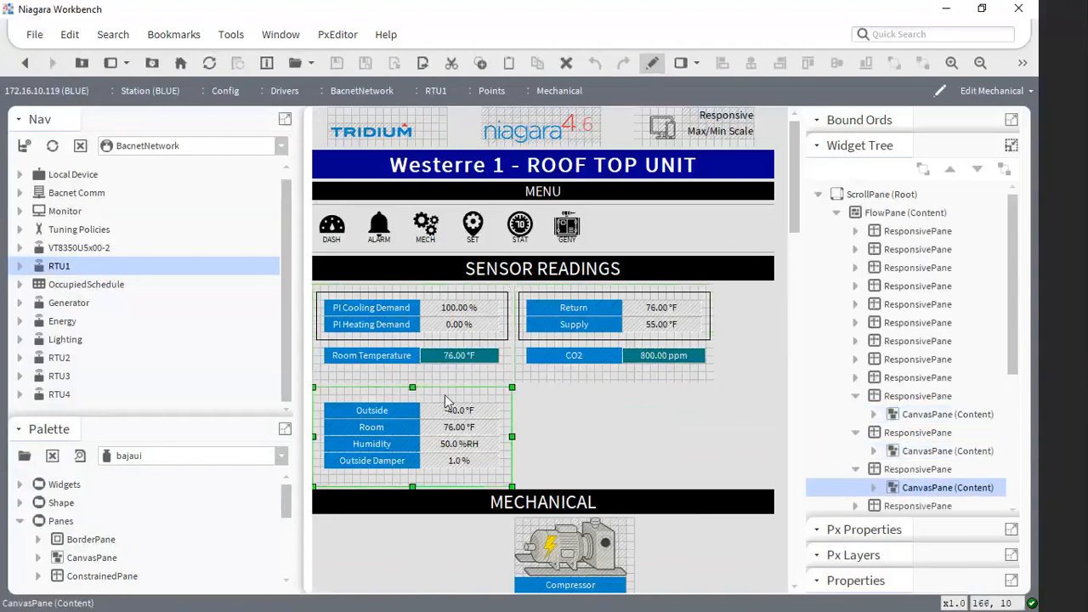
scroll(593, 416, "down", 1)
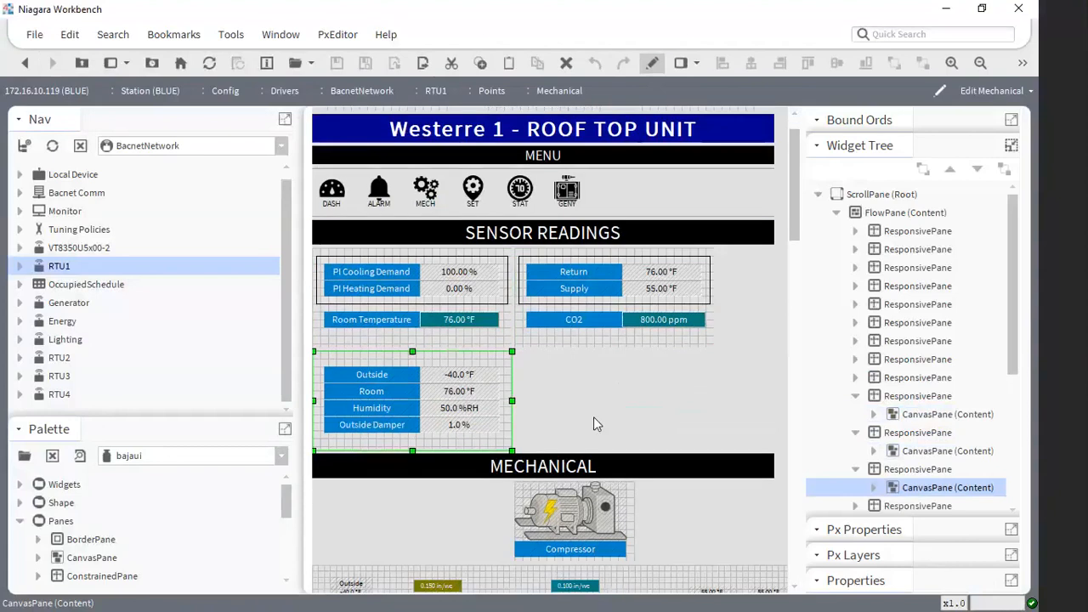
scroll(619, 339, "down", 3)
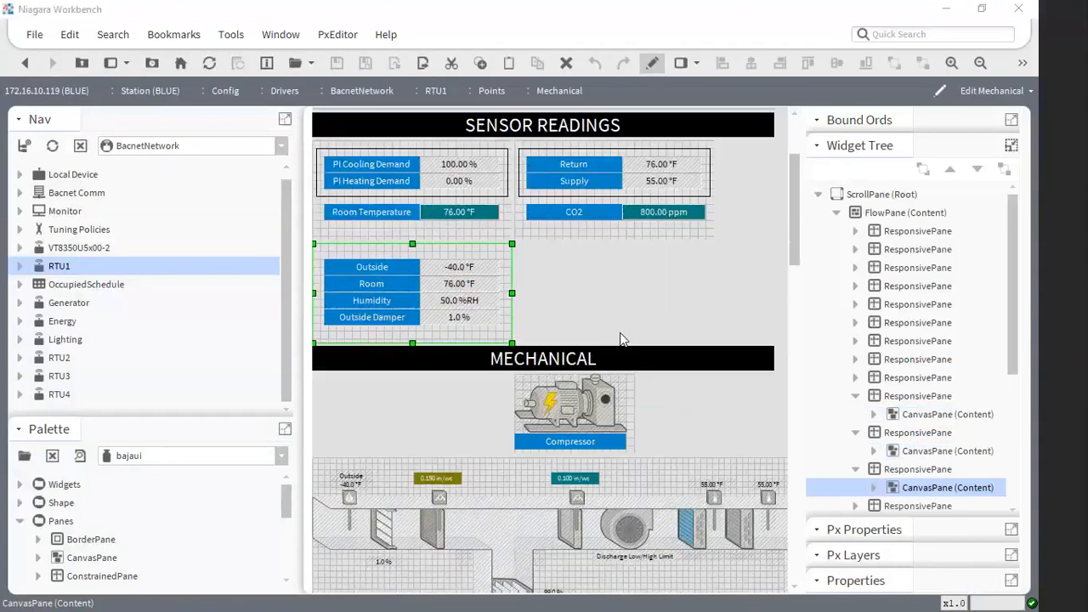
scroll(620, 340, "down", 3)
left_click(633, 308)
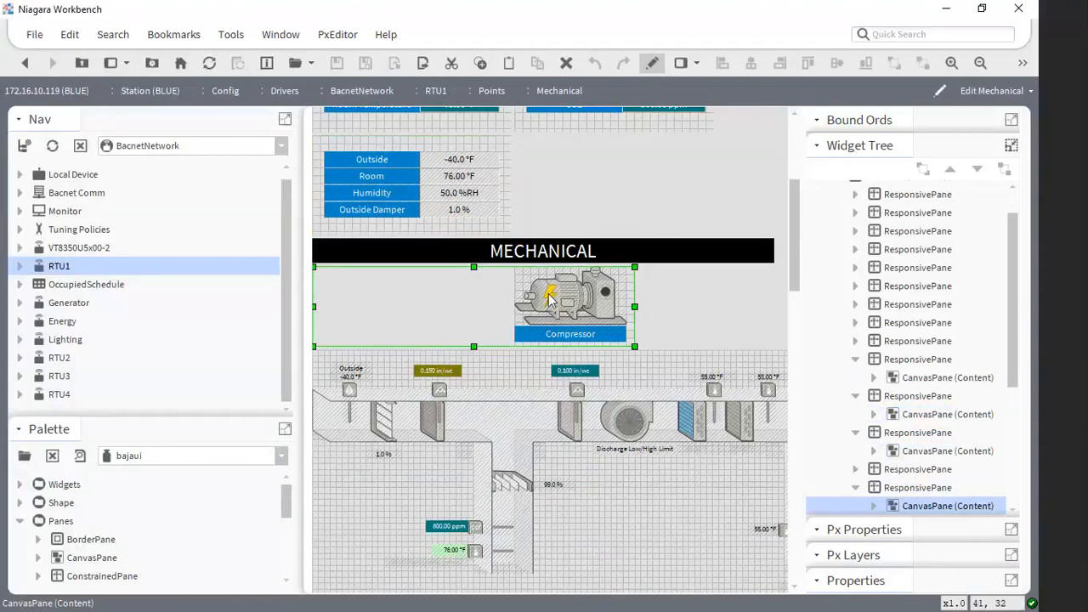
scroll(658, 484, "down", 3)
- Open the properties of the air duct graphic's canvas pane and examine its maxScaleFactor and minScaleFactor with the name column widened
left_click(610, 437)
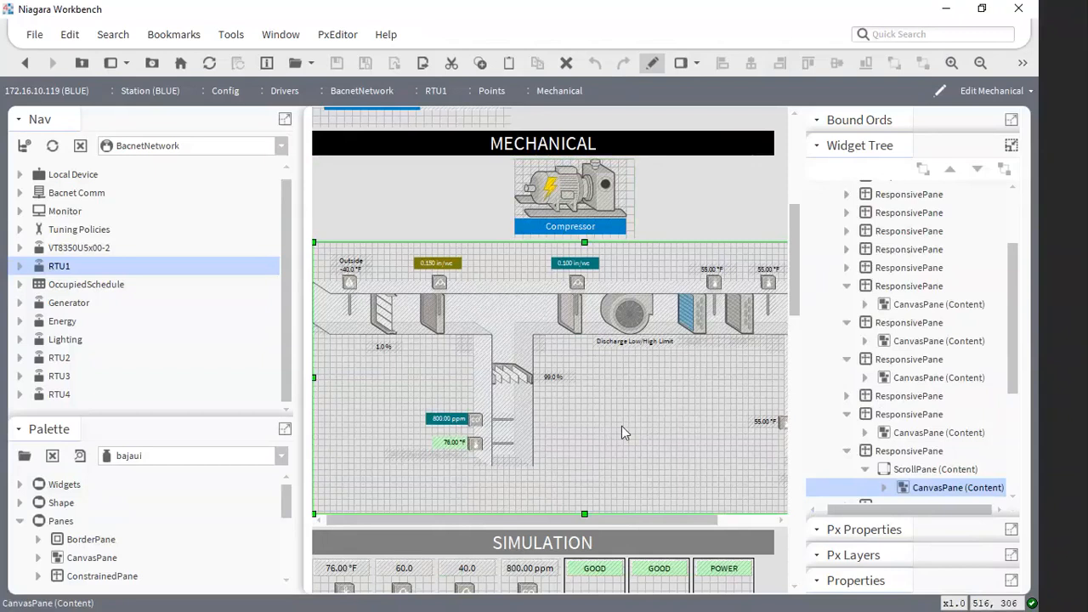
double_click(622, 426)
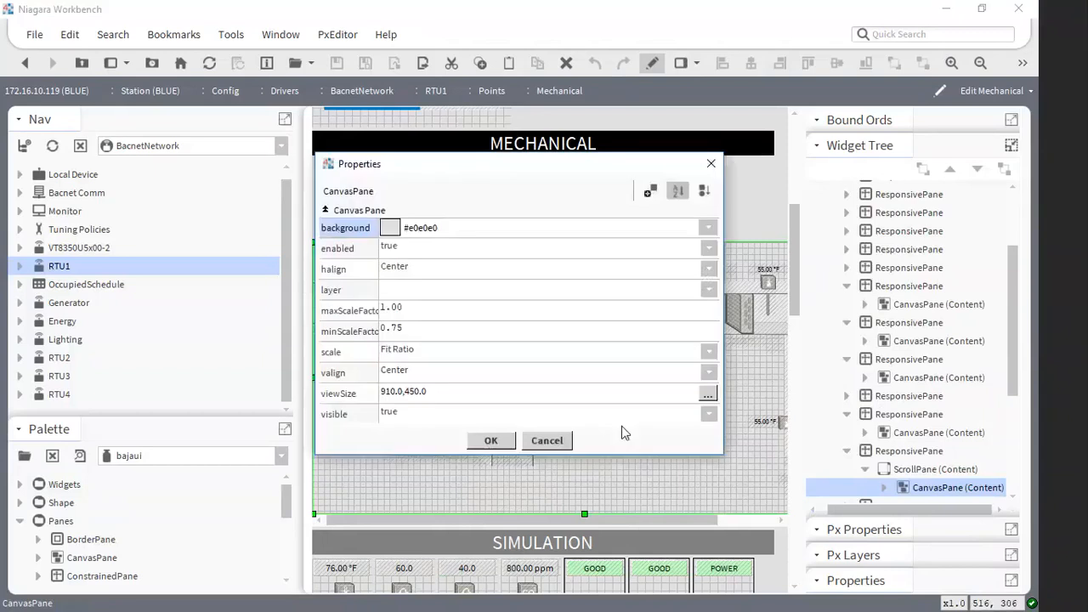
left_click_drag(378, 302, 422, 295)
left_click(363, 313)
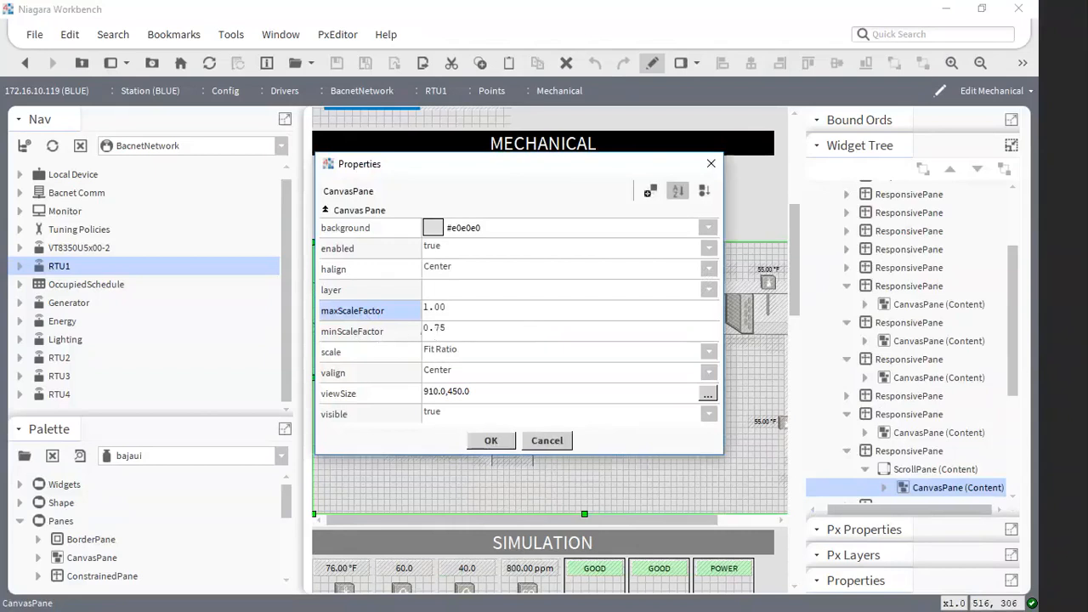
left_click(493, 442)
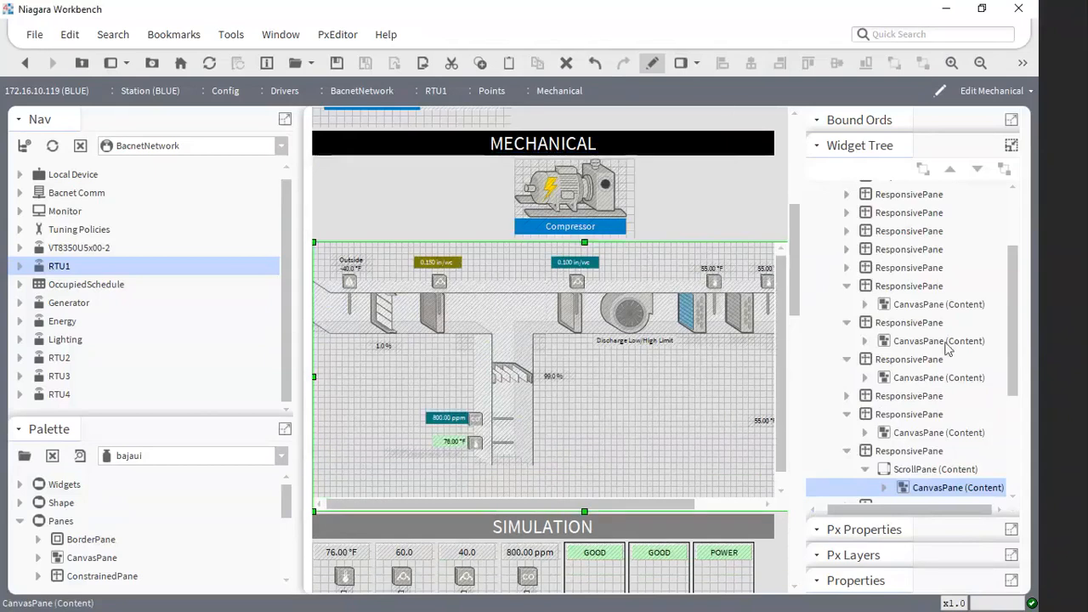
- Select the root ScrollPane and its FlowPane in the widget tree to examine the page's container structure
scroll(947, 349, "up", 2)
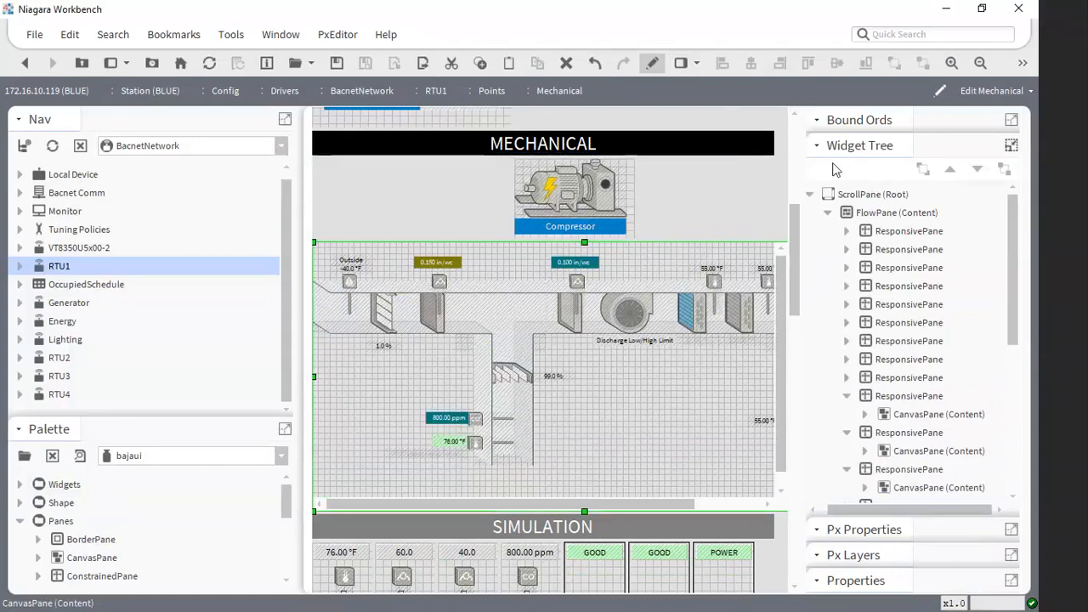
left_click(878, 198)
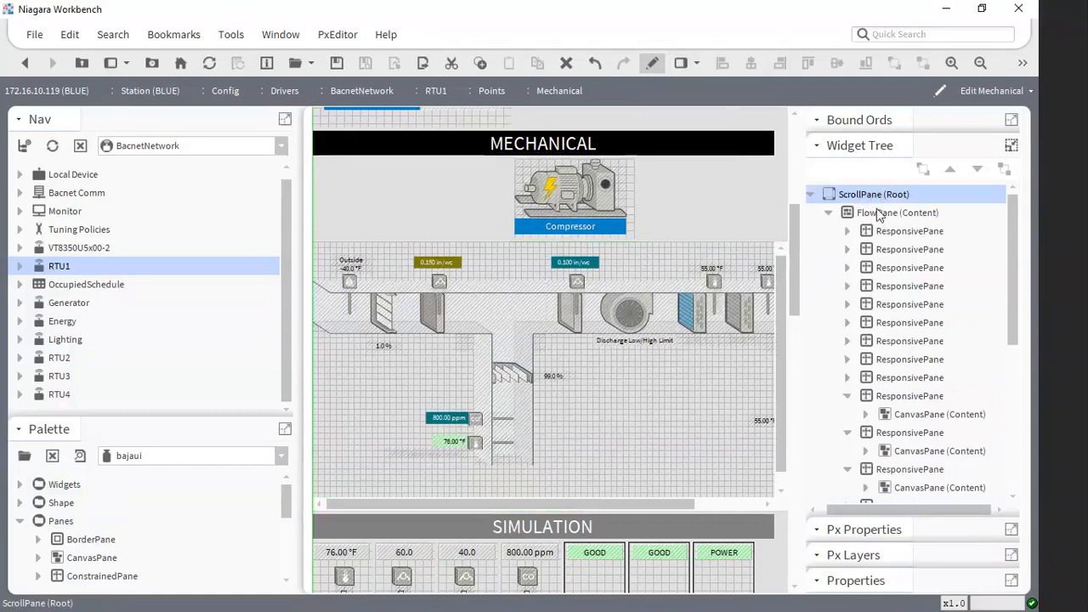
left_click(879, 214)
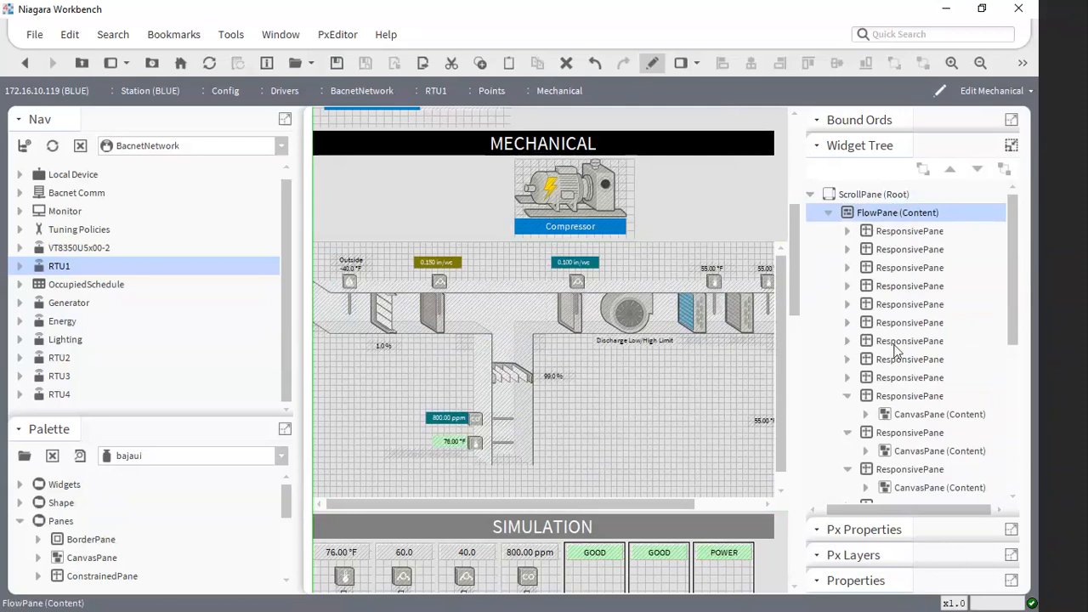
scroll(568, 382, "down", 5)
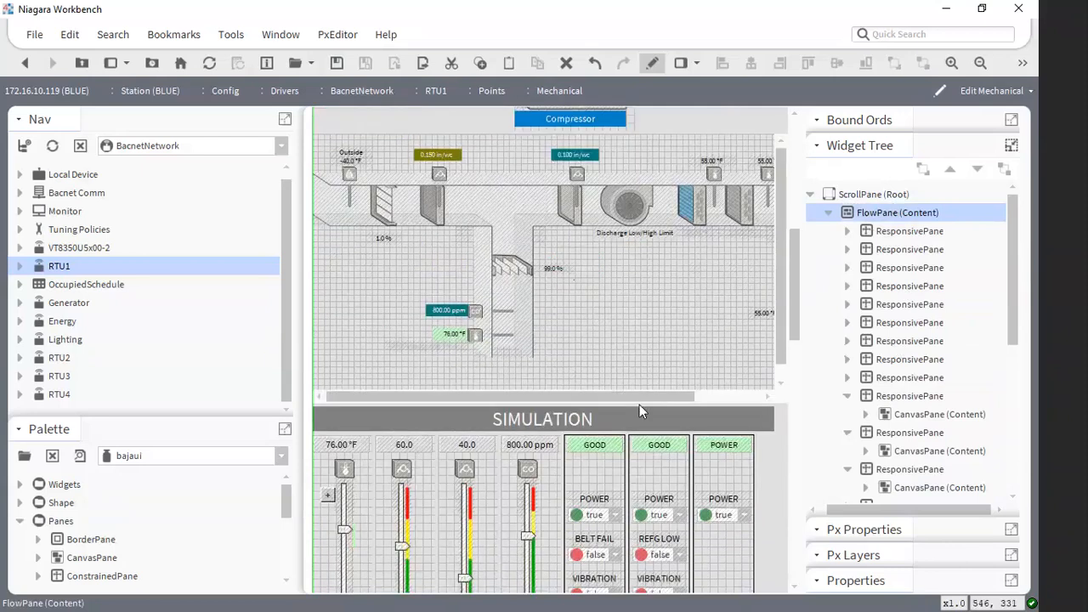
scroll(566, 275, "up", 5)
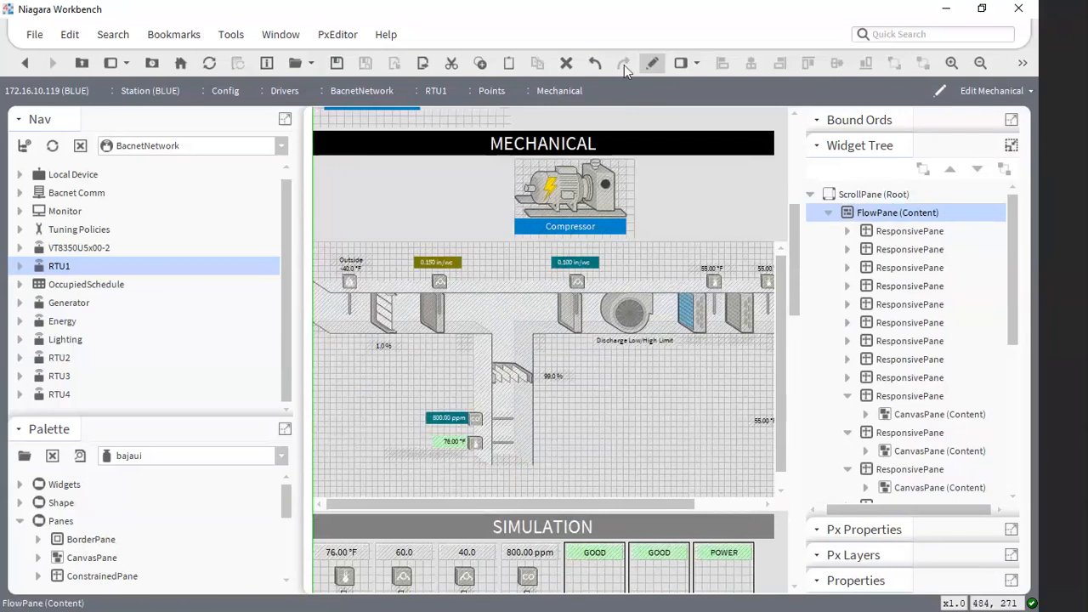
- Switch the Mechanical view out of edit mode, then narrow and rewiden it to check how the sensor readings and duct graphic adapt
left_click(652, 63)
scroll(621, 479, "down", 3)
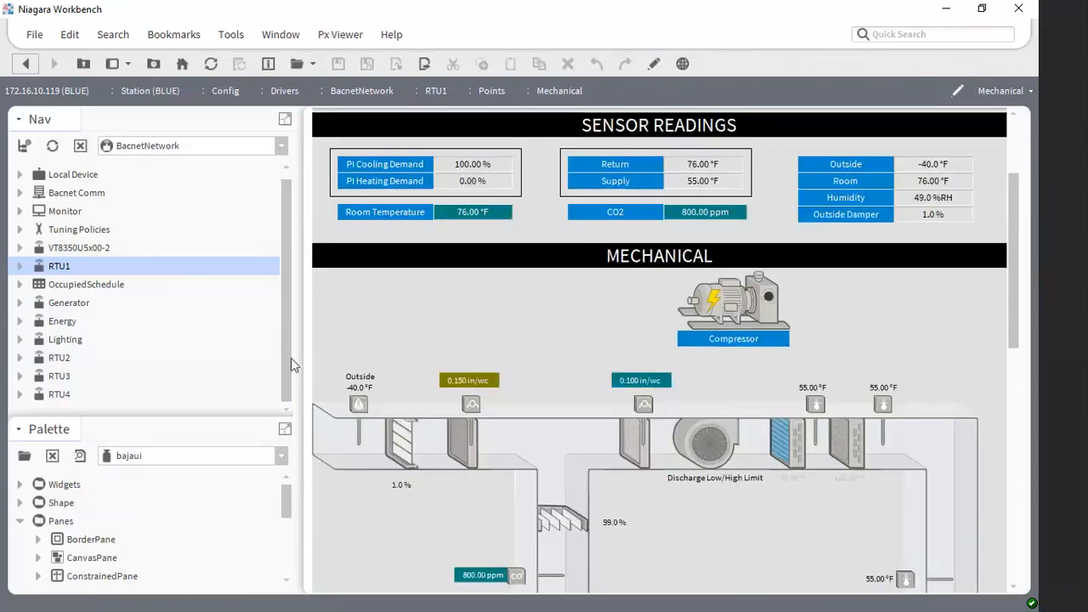
left_click_drag(293, 358, 626, 385)
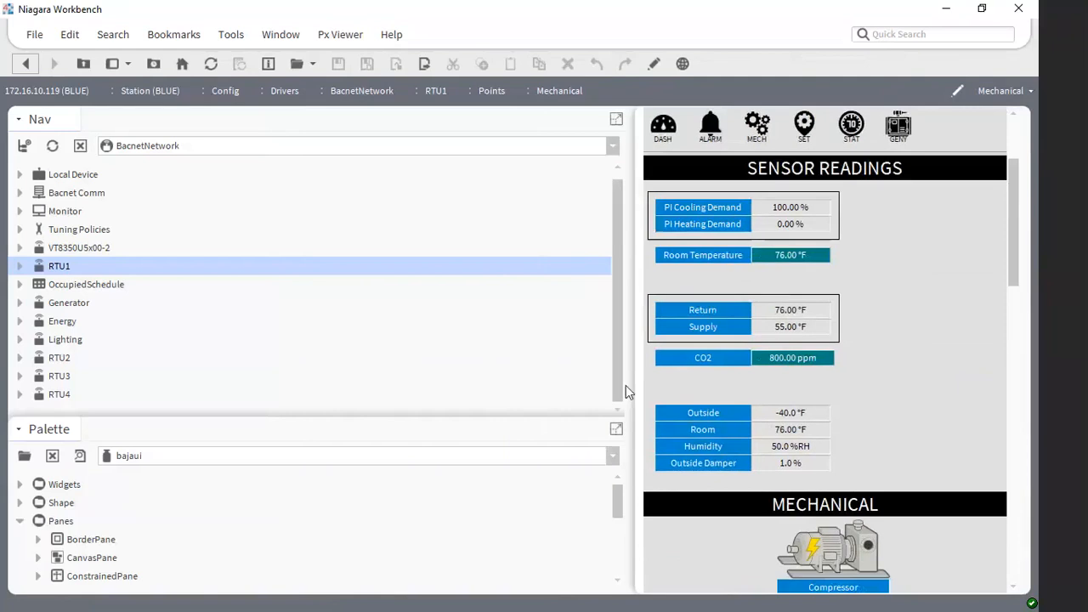
left_click_drag(1011, 253, 1014, 358)
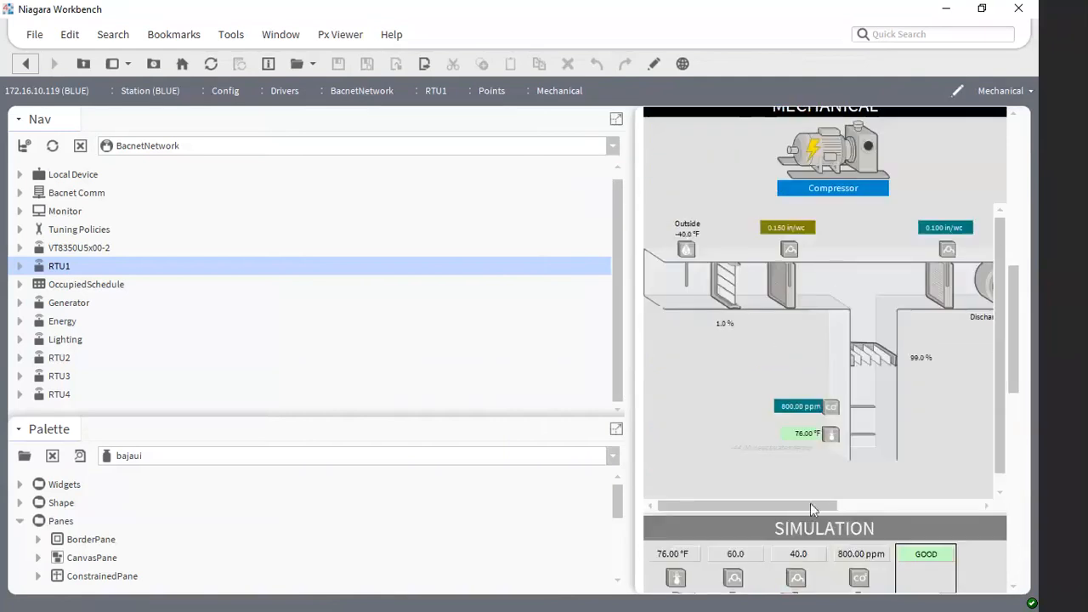
mouse_move(810, 504)
left_mouse_down()
mouse_move(865, 526)
mouse_move(823, 515)
left_mouse_up()
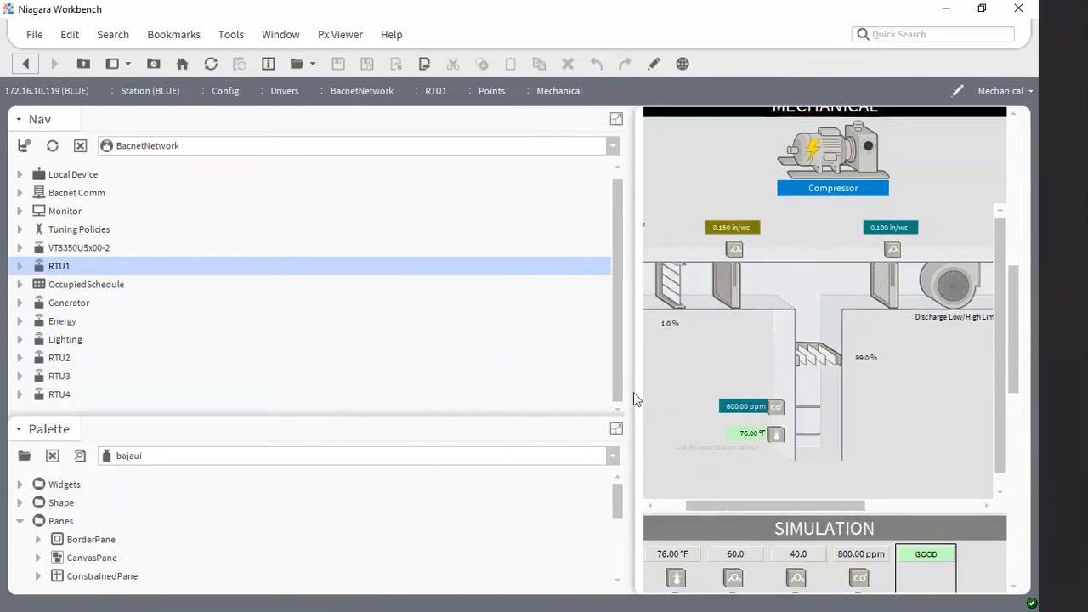
left_click_drag(636, 400, 404, 375)
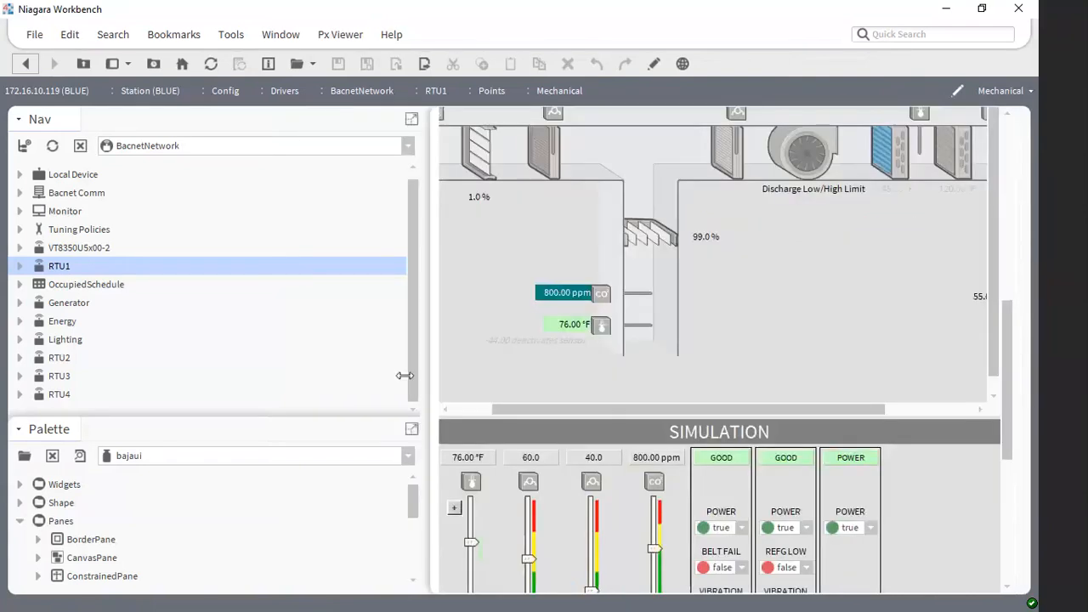
- Return the Mechanical view to edit mode and set the duct canvas pane's maxScaleFactor and minScaleFactor to 0
left_click(654, 64)
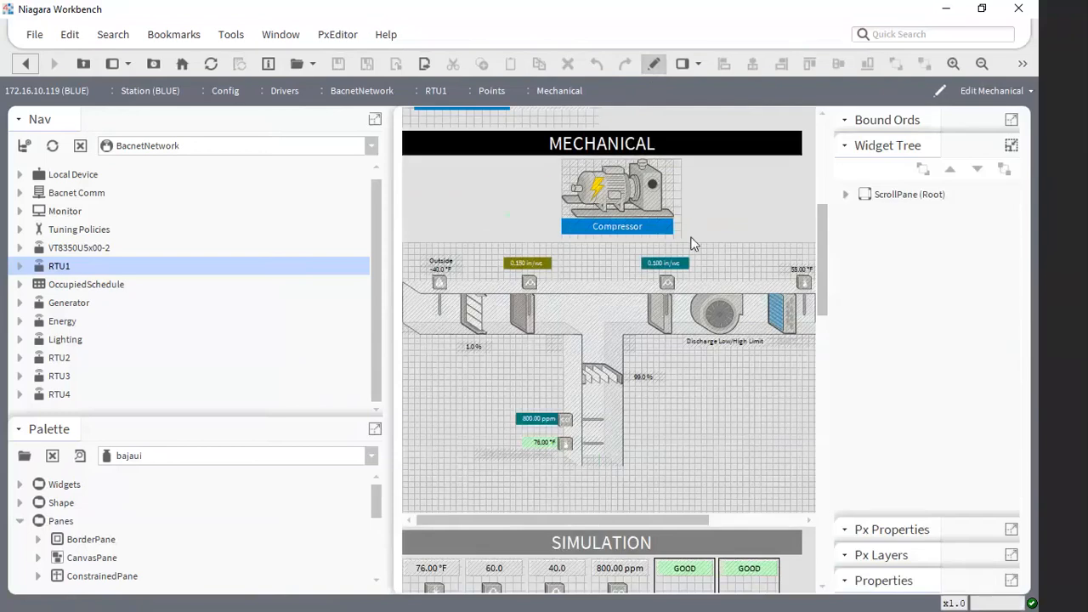
double_click(669, 400)
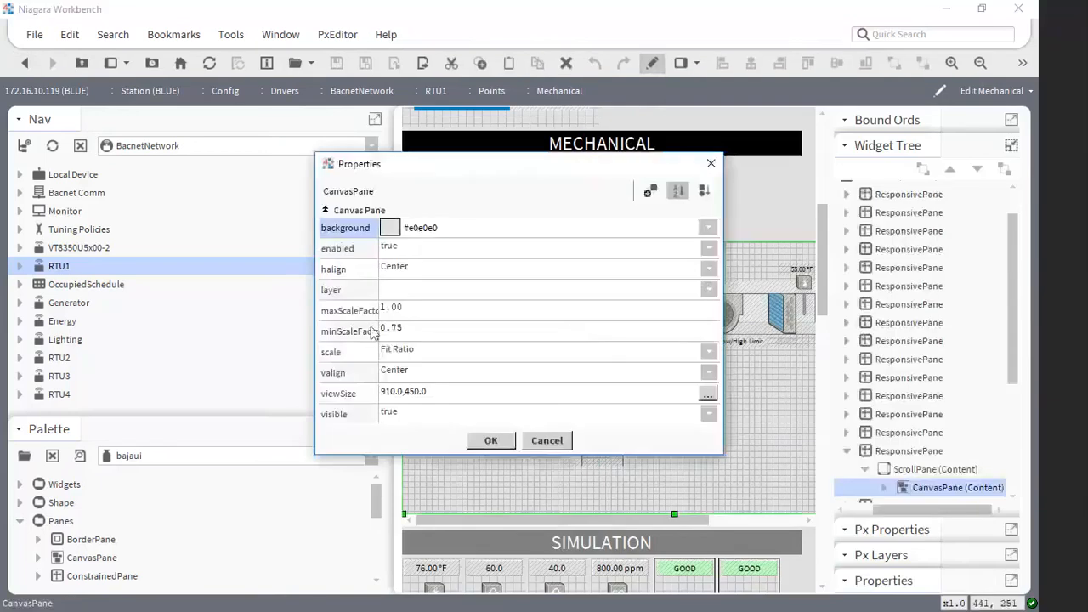
left_click(437, 306)
type("0")
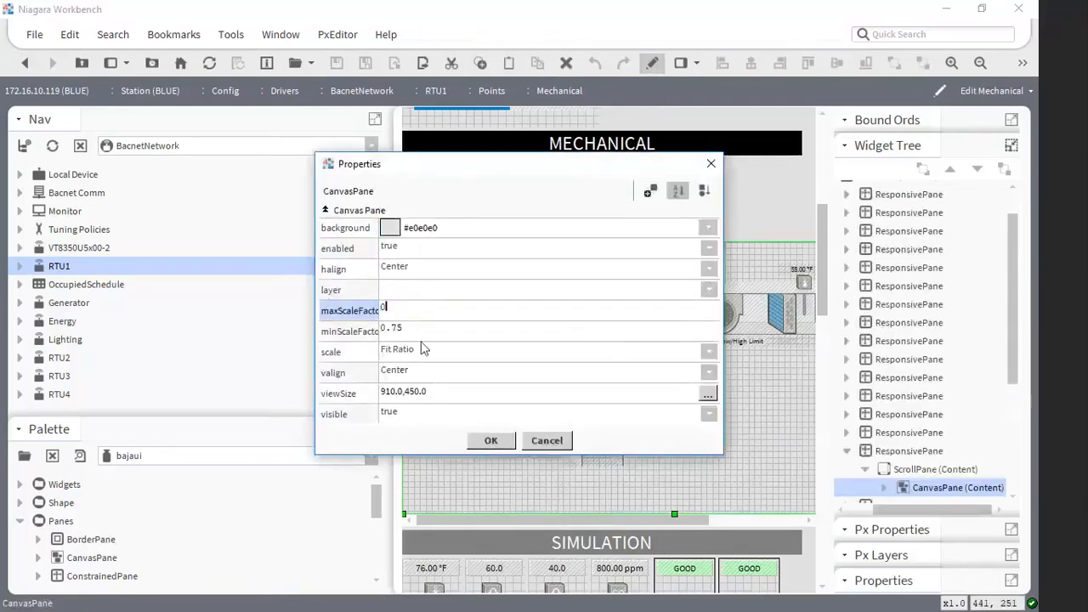
left_click(422, 330)
type("0")
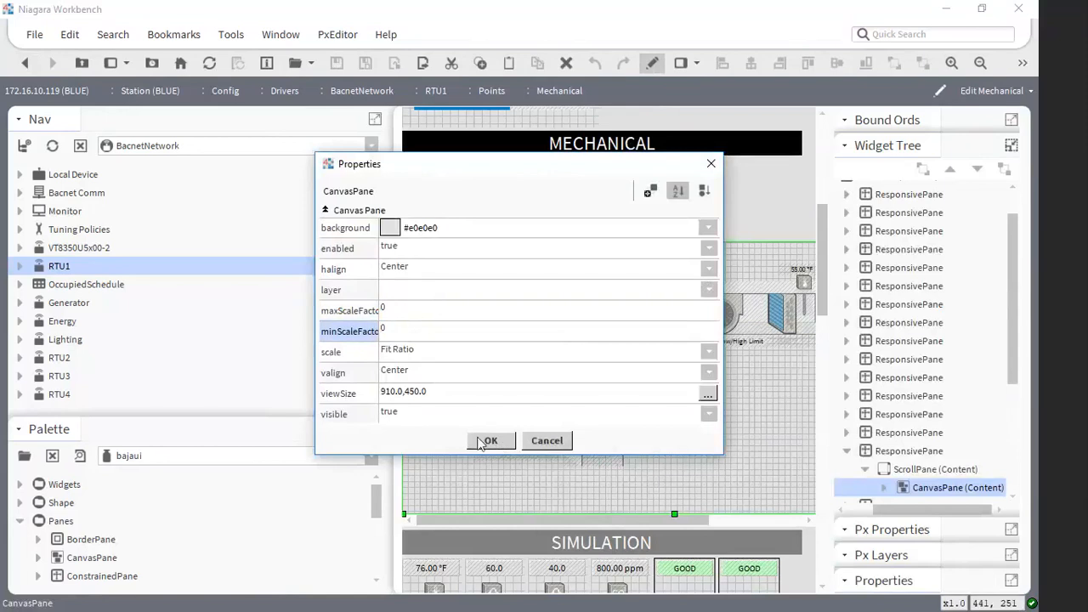
left_click(488, 440)
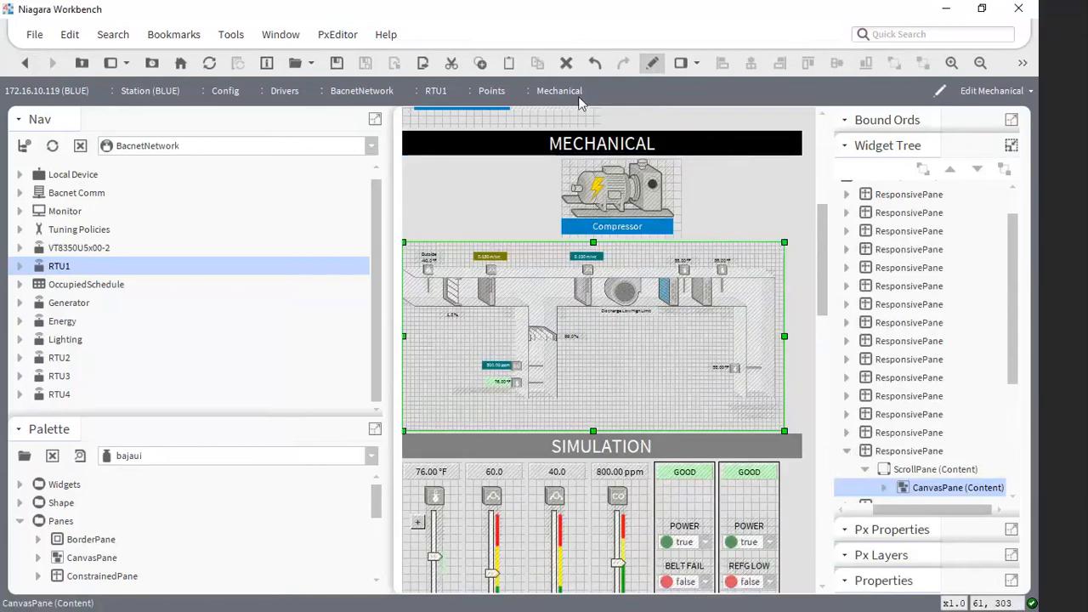
- Leave edit mode and resize the Mechanical view narrower and wider to check how the duct graphic scales without scale limits
left_click(652, 63)
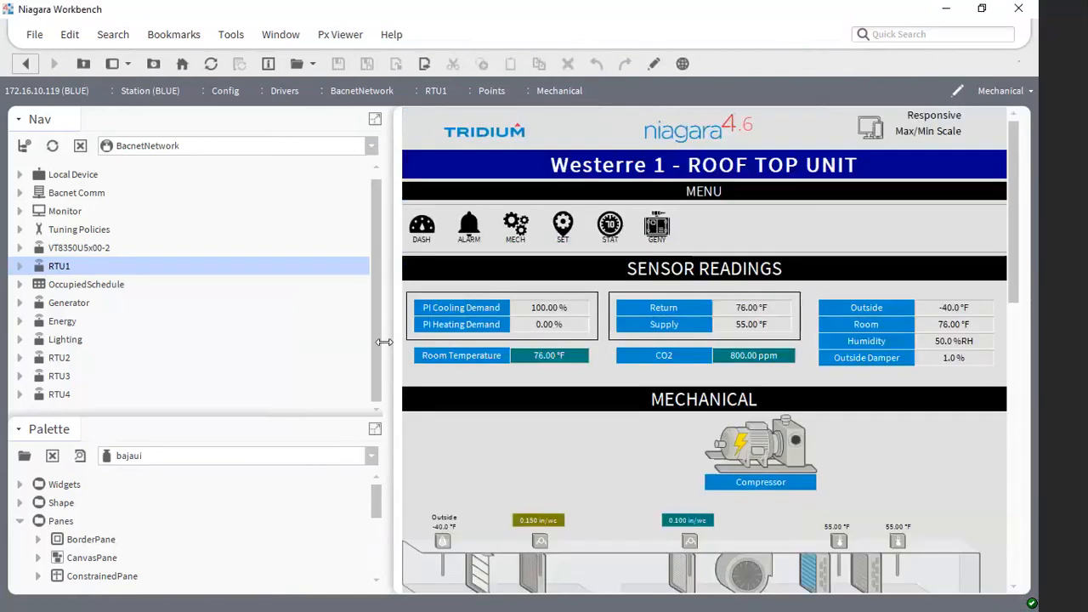
scroll(823, 425, "down", 6)
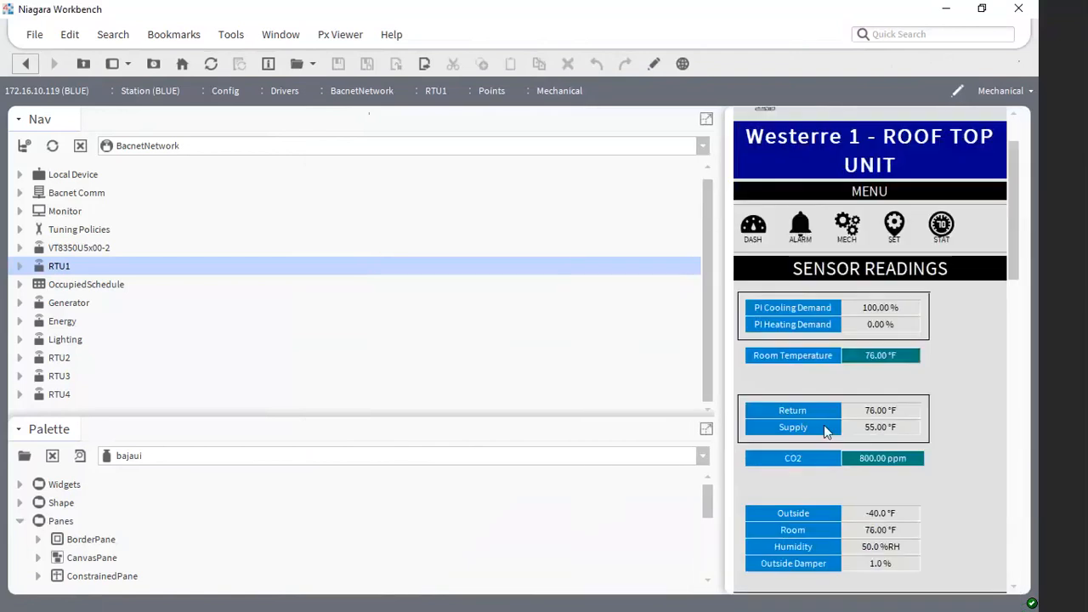
scroll(840, 448, "down", 2)
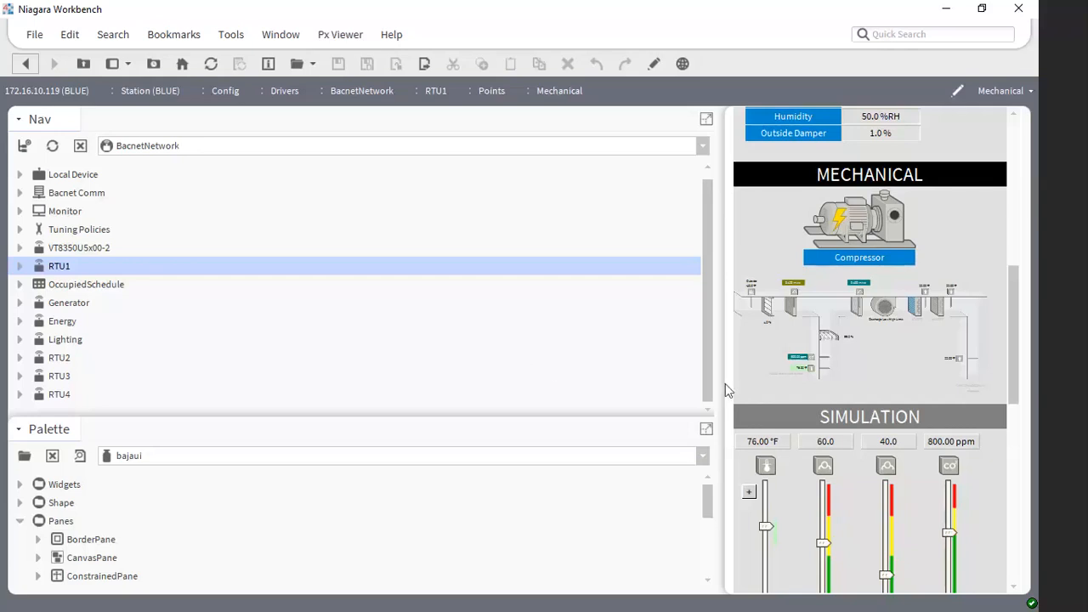
left_click_drag(725, 384, 444, 401)
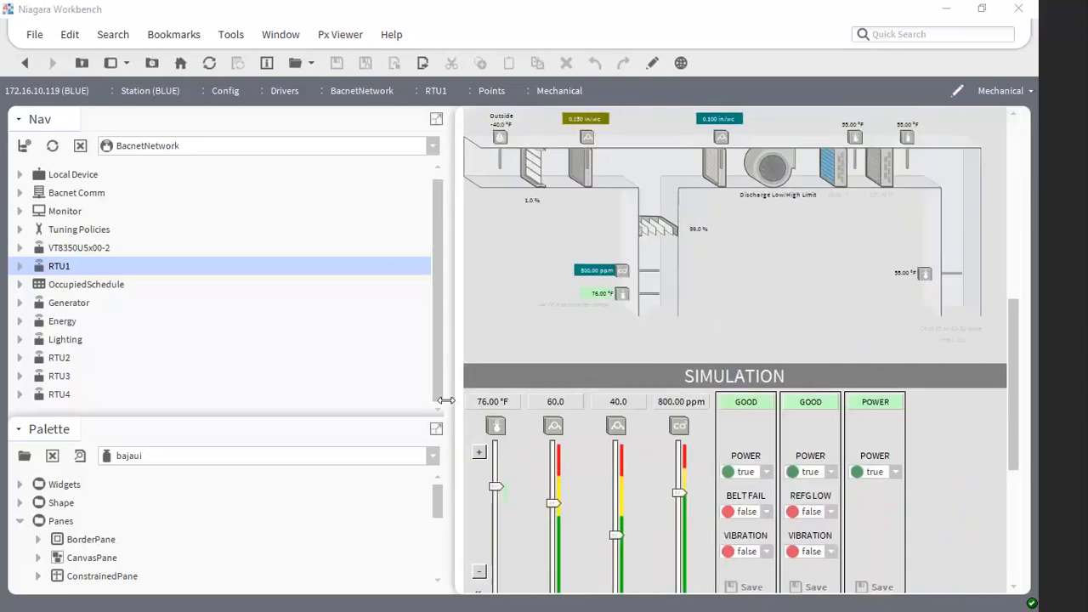
left_click(442, 307)
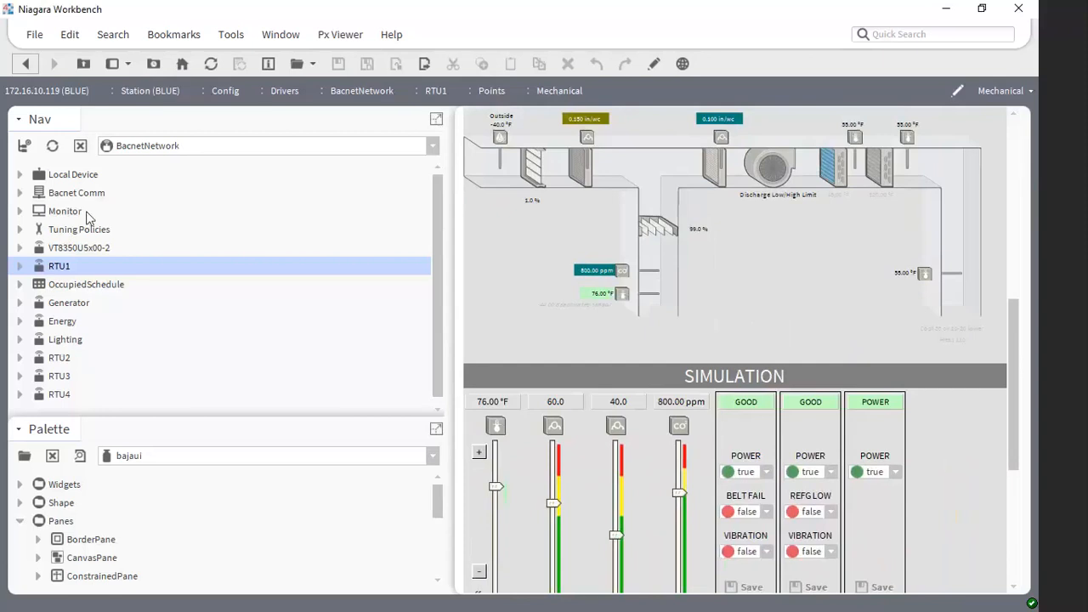
- Switch the navigation tree to Responsive Playground and open the ResponsiveSchedule view
left_click(161, 145)
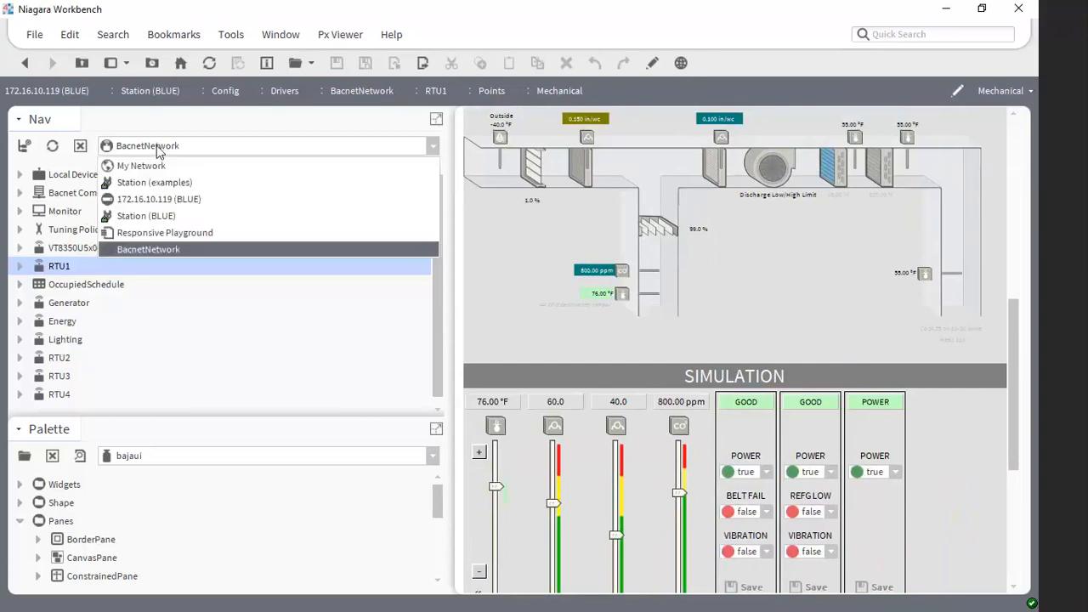
left_click(183, 233)
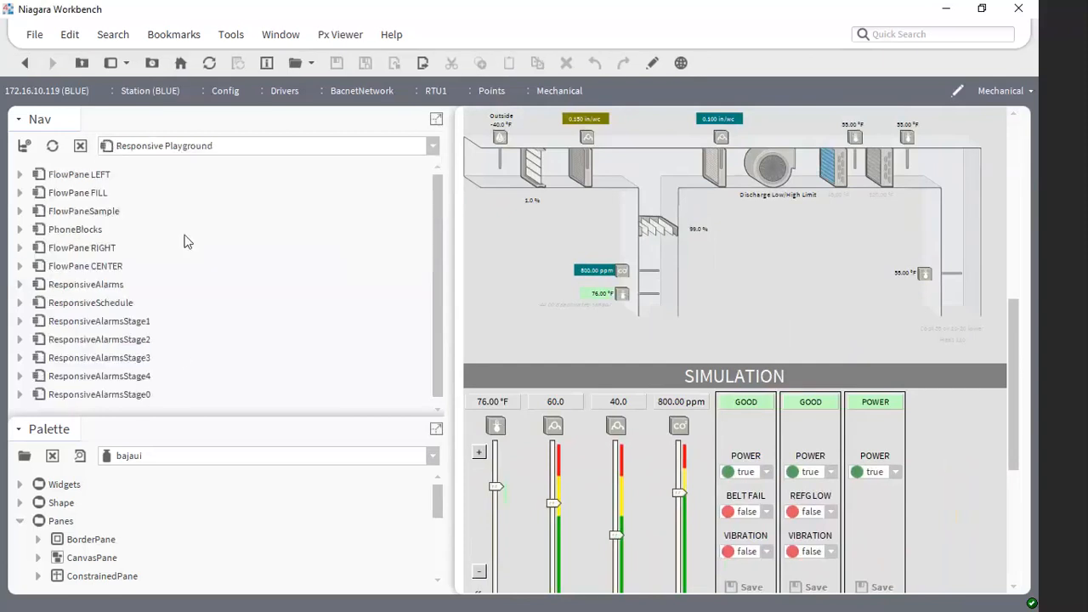
double_click(92, 304)
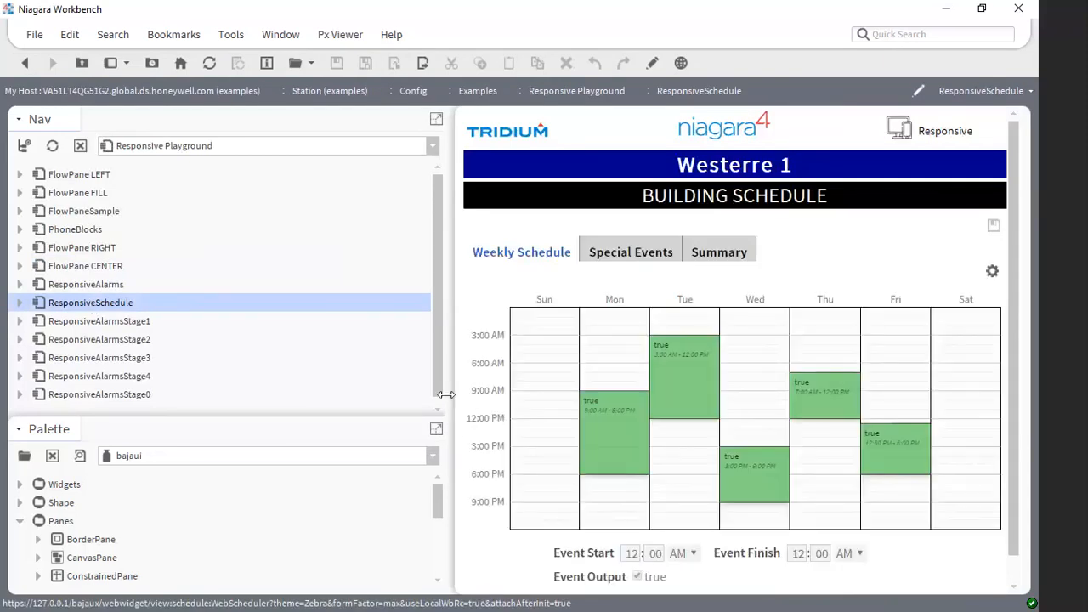
- Resize the ResponsiveSchedule view wider and narrower to check how the weekly schedule's layout adapts
left_click_drag(445, 394, 207, 407)
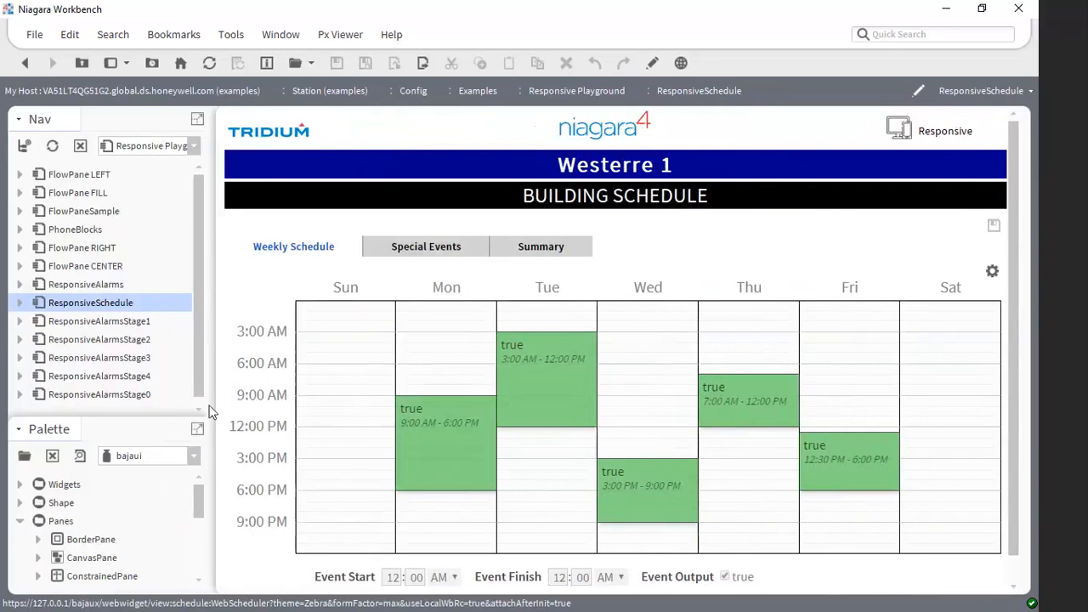
left_click_drag(211, 411, 479, 425)
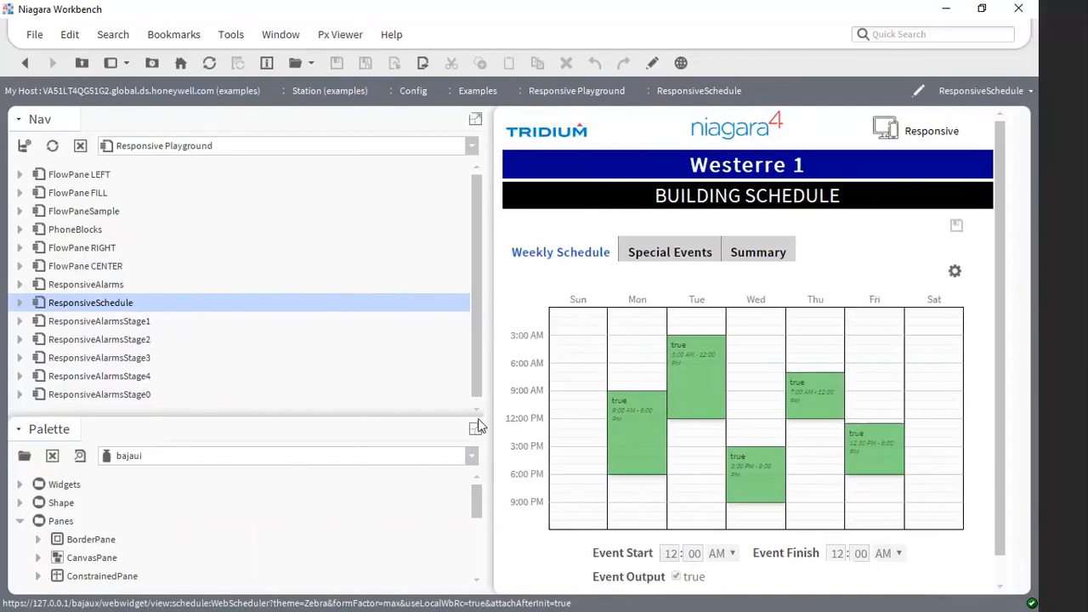
left_click_drag(479, 425, 457, 425)
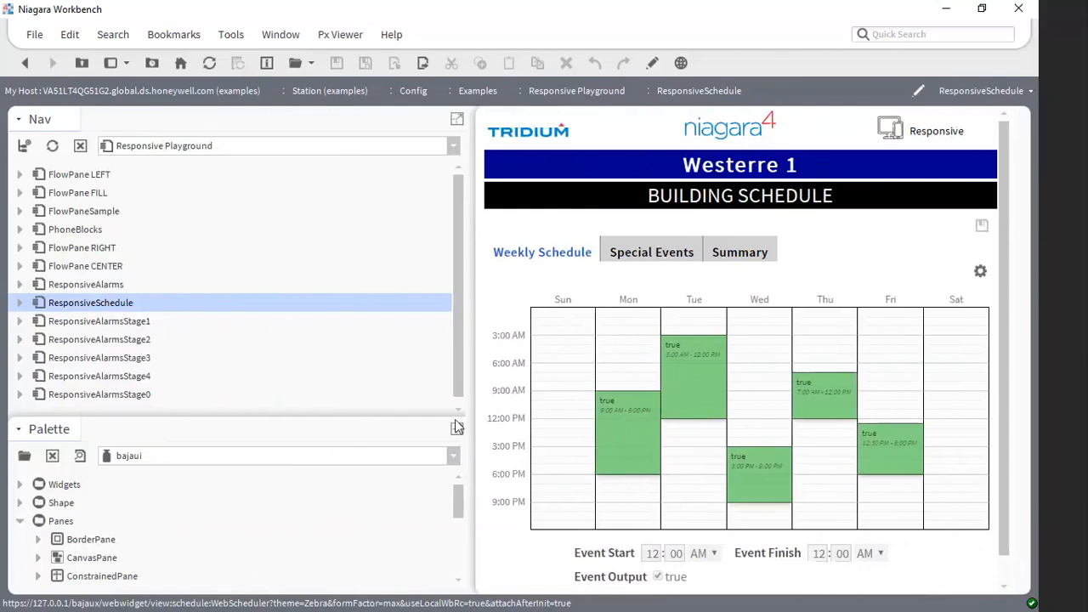
left_click_drag(457, 425, 236, 418)
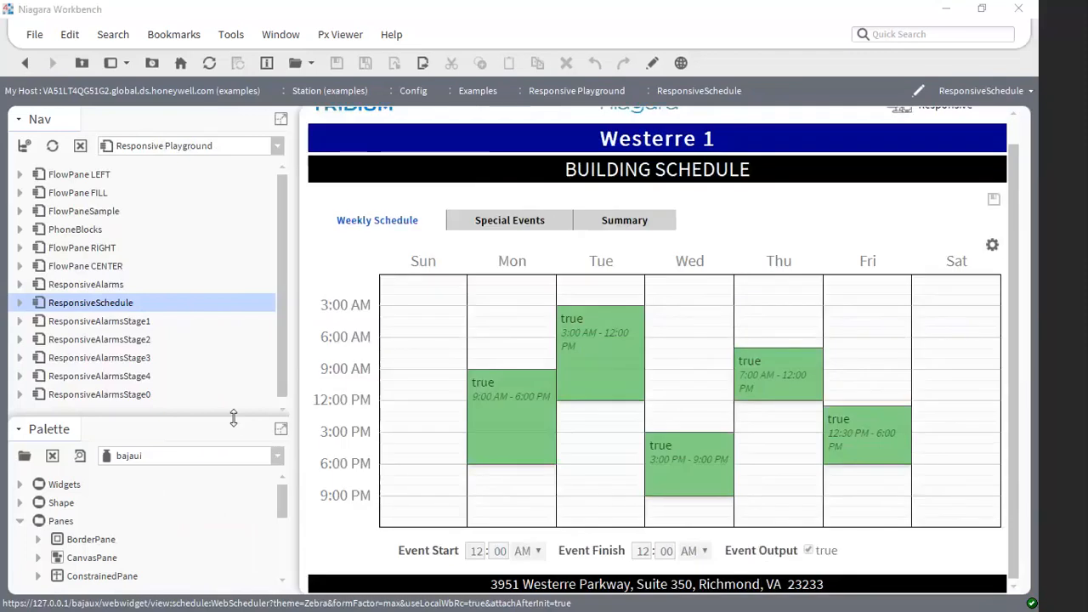